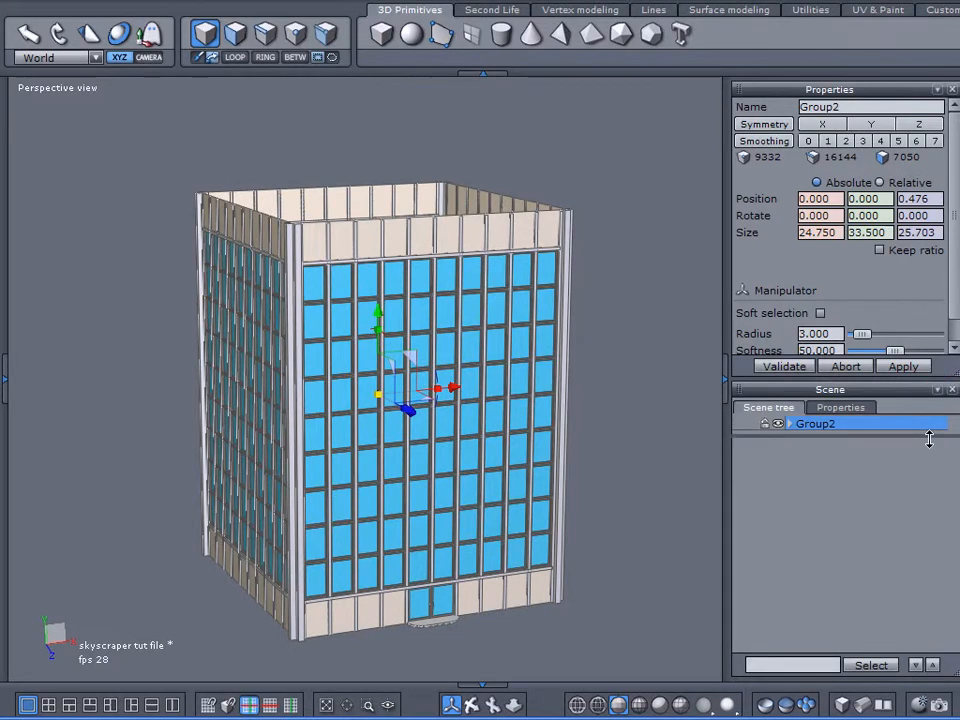
Step: Extend the properties area downward so that all manipulator settings fit in it
drag(945, 381, 926, 440)
click(900, 388)
middle_drag(506, 306, 316, 390)
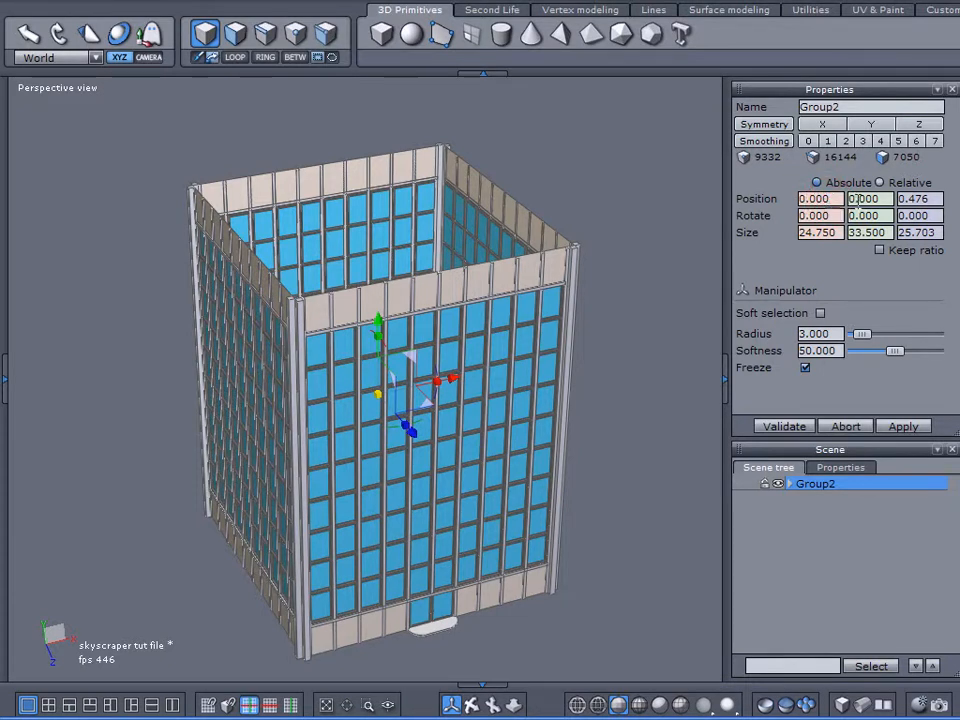
click(929, 200)
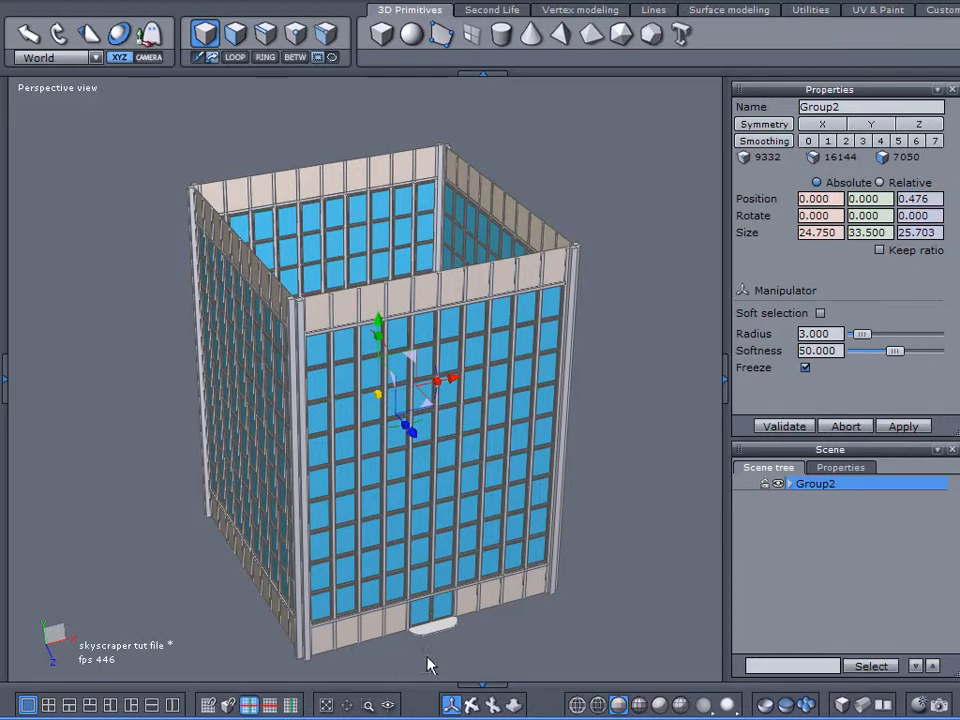
Step: Examine the building's front entrance closely, including the double doors, handles and rounded step, from several angles
scroll(427, 652, up, 5)
scroll(414, 585, down, 6)
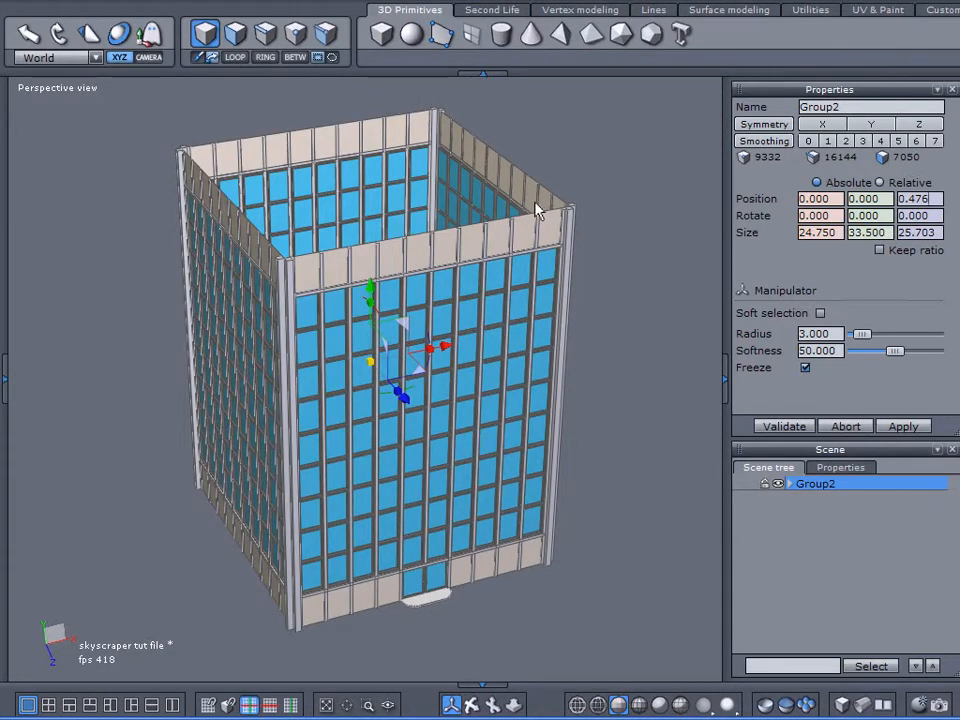
scroll(414, 600, up, 6)
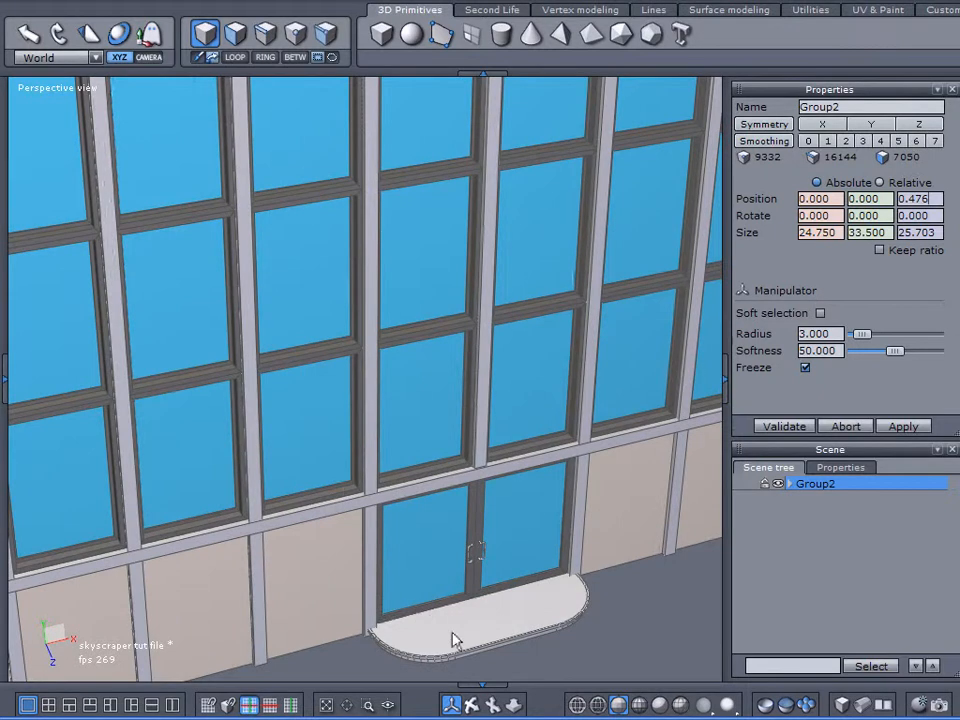
click(455, 640)
scroll(482, 557, down, 3)
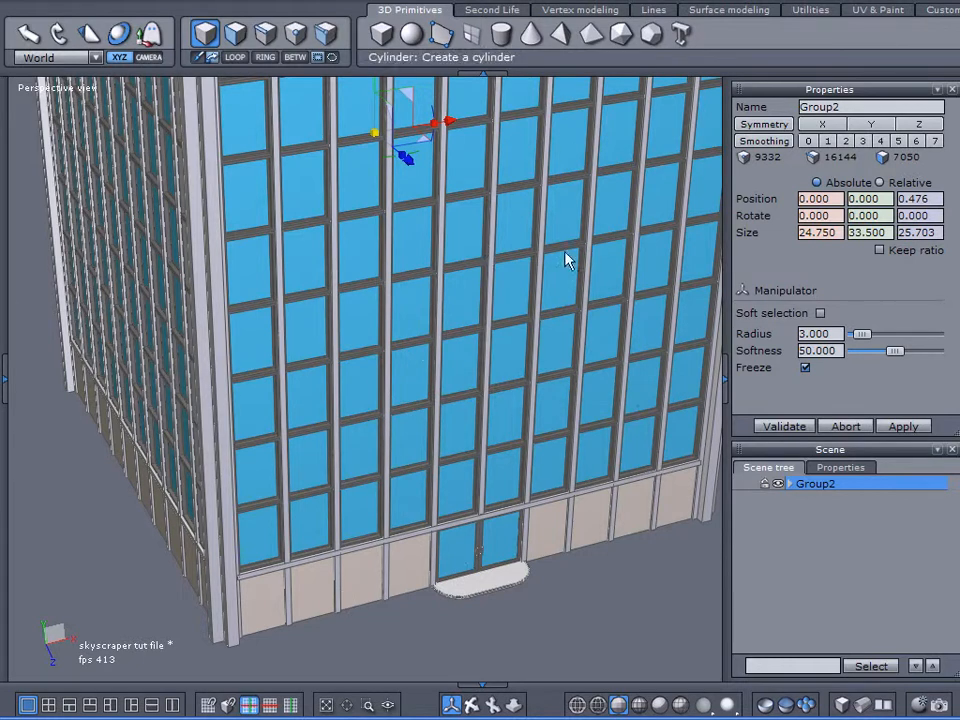
scroll(508, 619, up, 3)
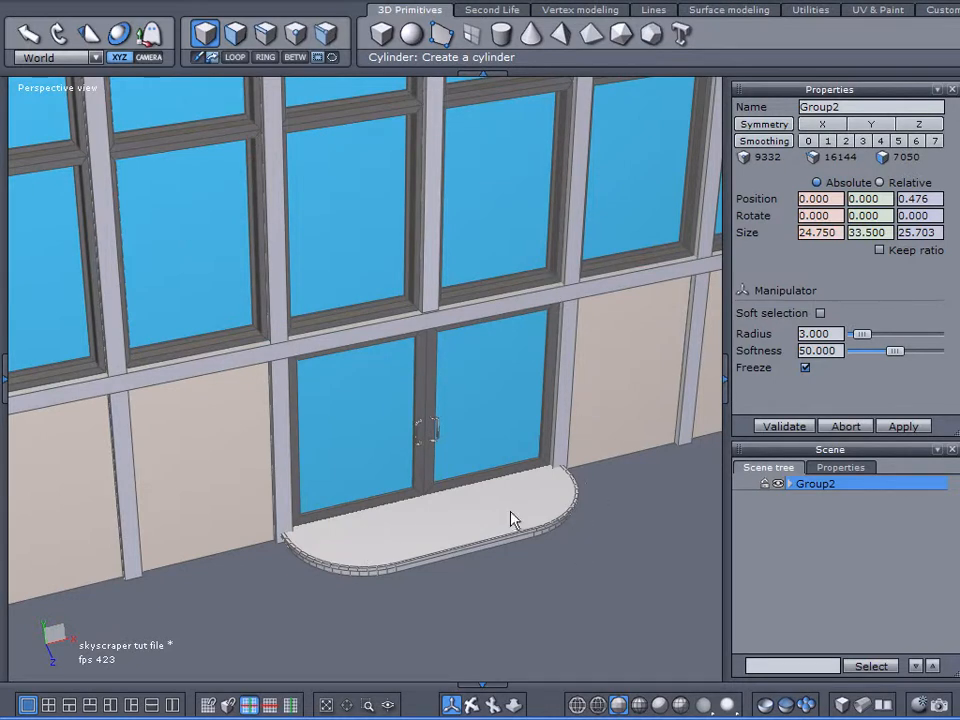
scroll(432, 447, up, 3)
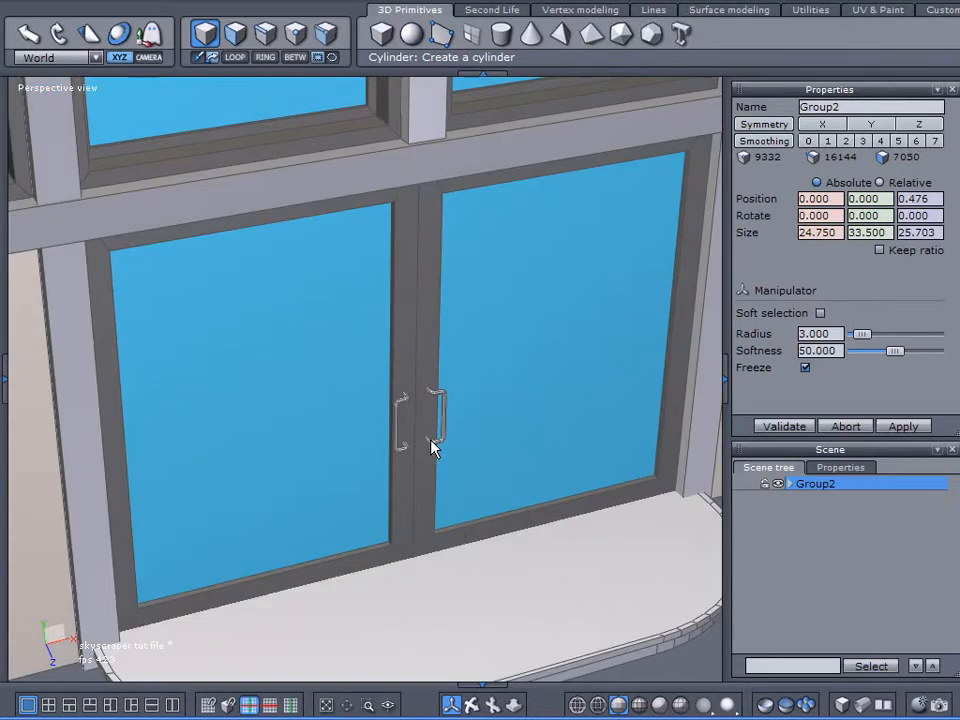
scroll(432, 447, down, 1)
scroll(340, 395, down, 5)
scroll(545, 400, down, 2)
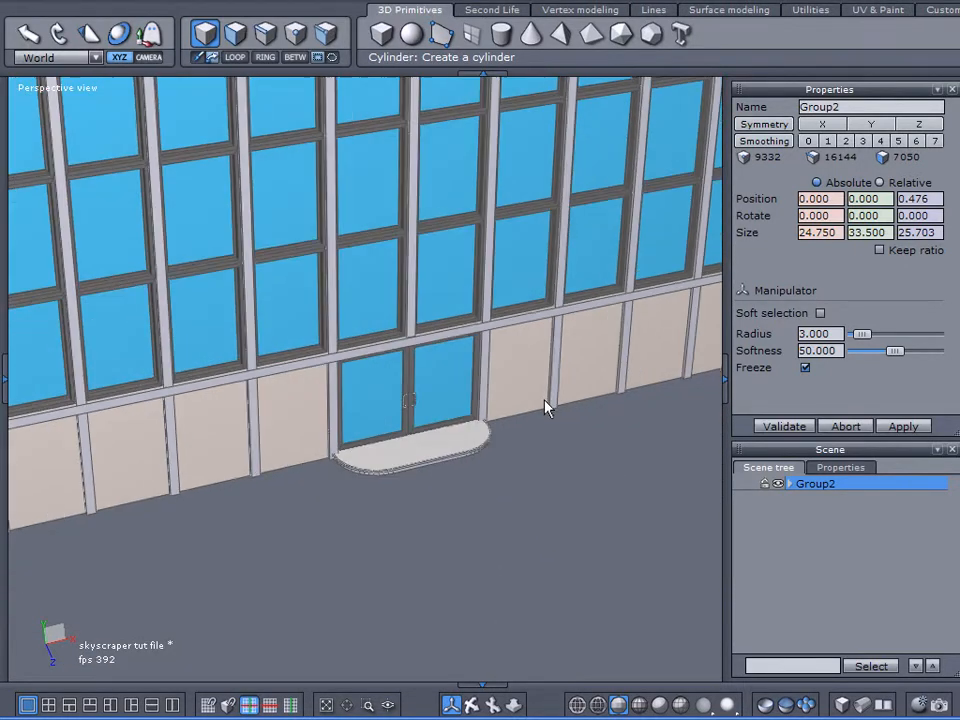
scroll(531, 397, down, 2)
right_drag(405, 472, 540, 378)
mouse_move(532, 242)
right_down()
mouse_move(453, 262)
mouse_move(532, 256)
right_up()
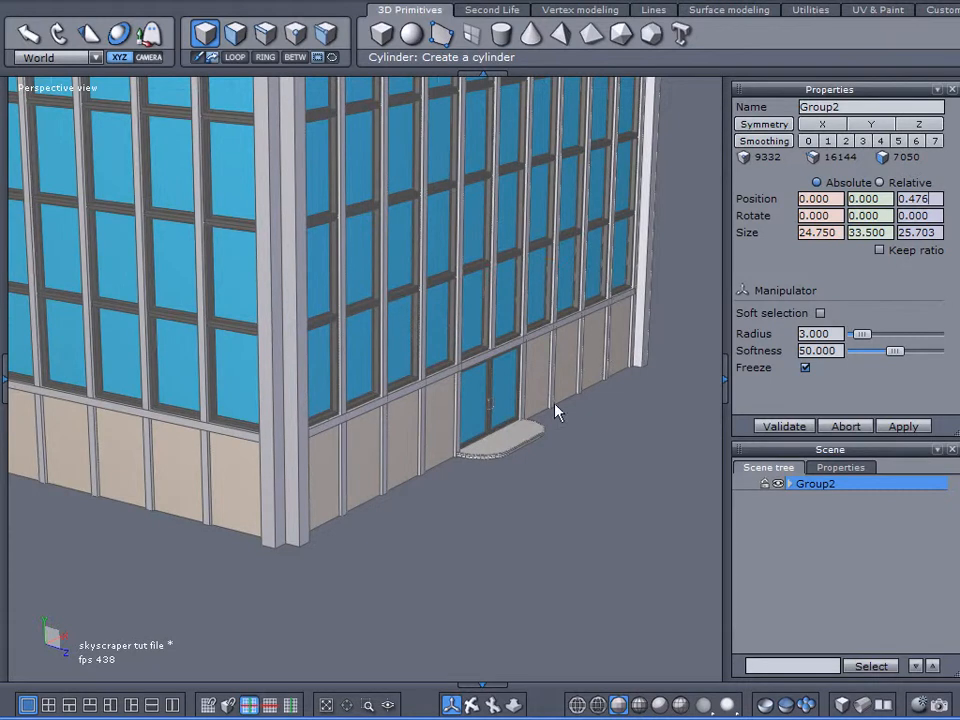
scroll(519, 450, up, 5)
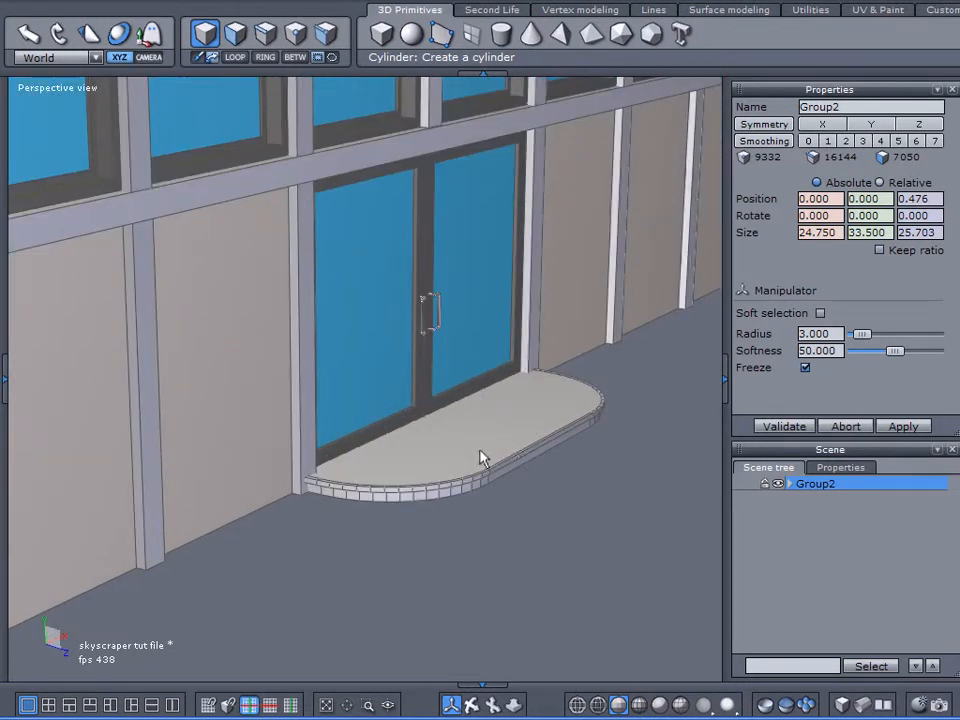
right_drag(477, 451, 510, 453)
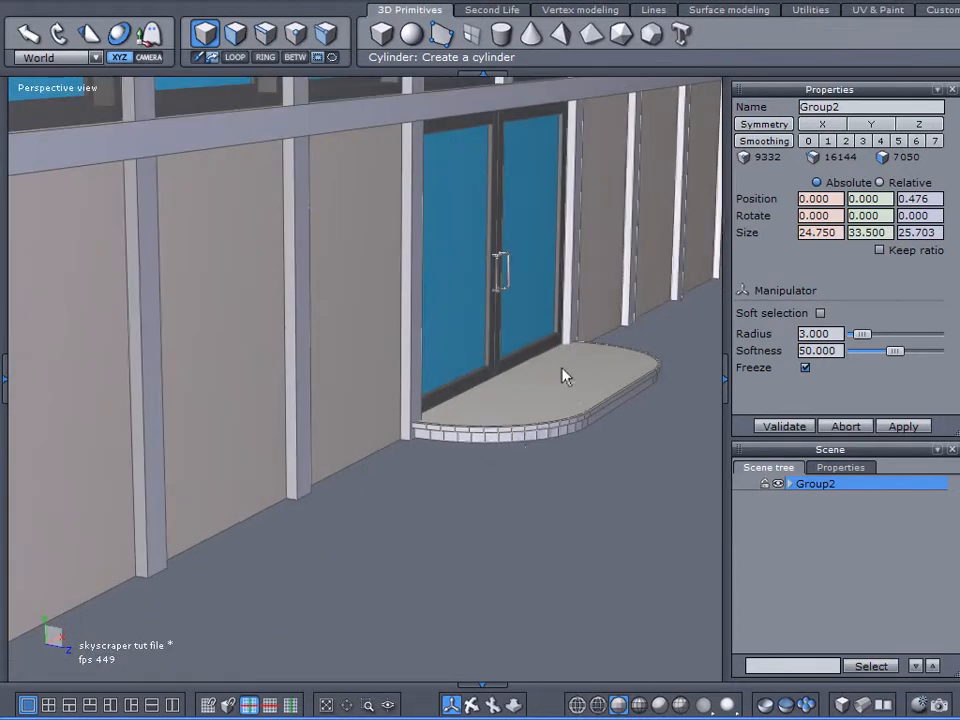
scroll(555, 388, down, 5)
right_drag(553, 388, 398, 450)
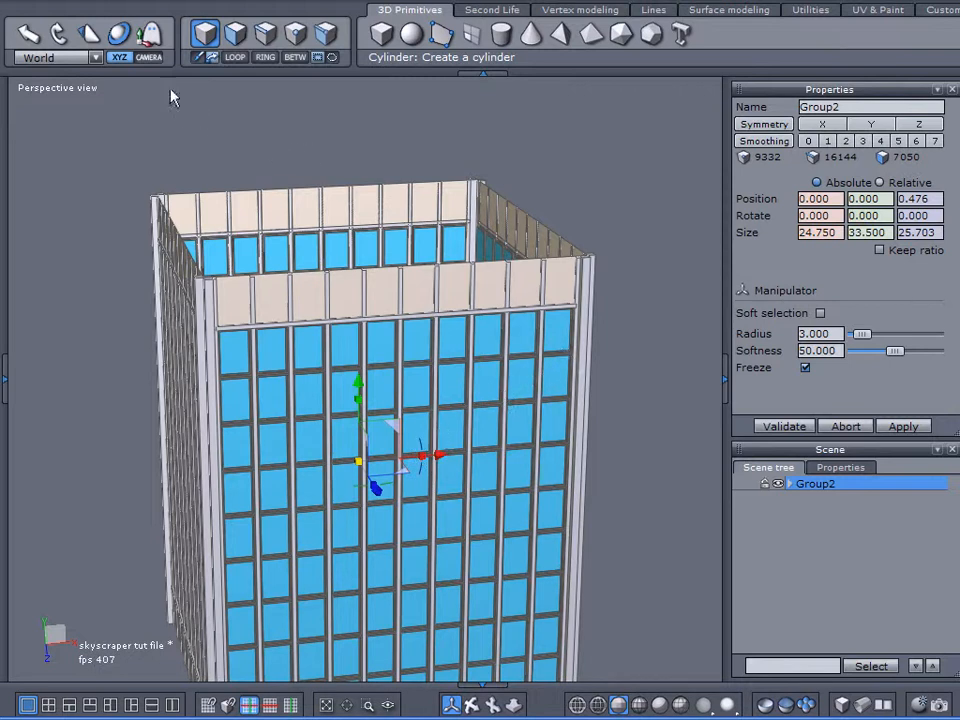
Step: Create a cube about 8.6 units in size above the building's open top and set its X position to 0
drag(0, 109, 13, 100)
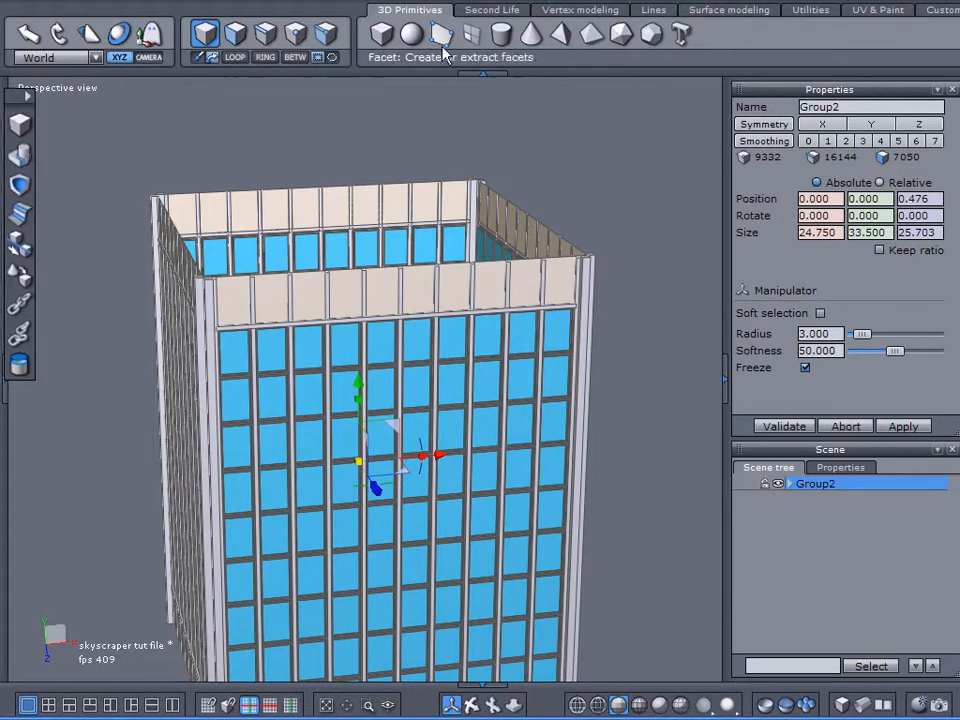
click(381, 33)
drag(350, 177, 540, 193)
click(540, 190)
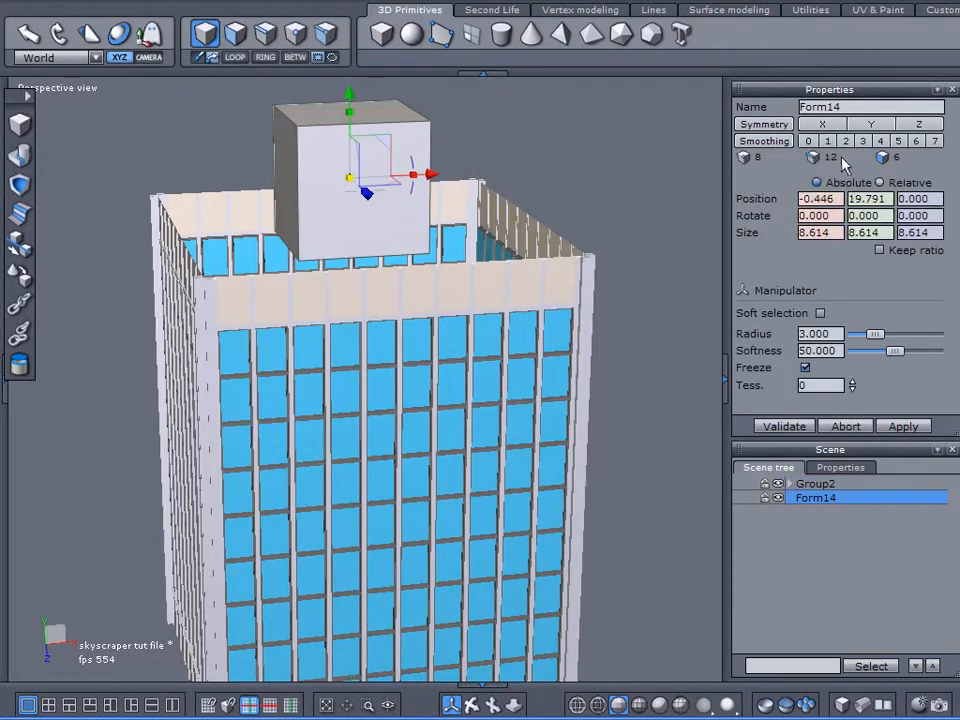
drag(836, 197, 730, 198)
text(0)
key(Return)
Step: Flatten and widen the cube into a roof slab about 25.37 by 0.51 by 25.37, lowered to about 15.7 on Y
drag(359, 121, 340, 170)
drag(356, 113, 354, 156)
middle_drag(221, 281, 245, 388)
drag(355, 243, 326, 242)
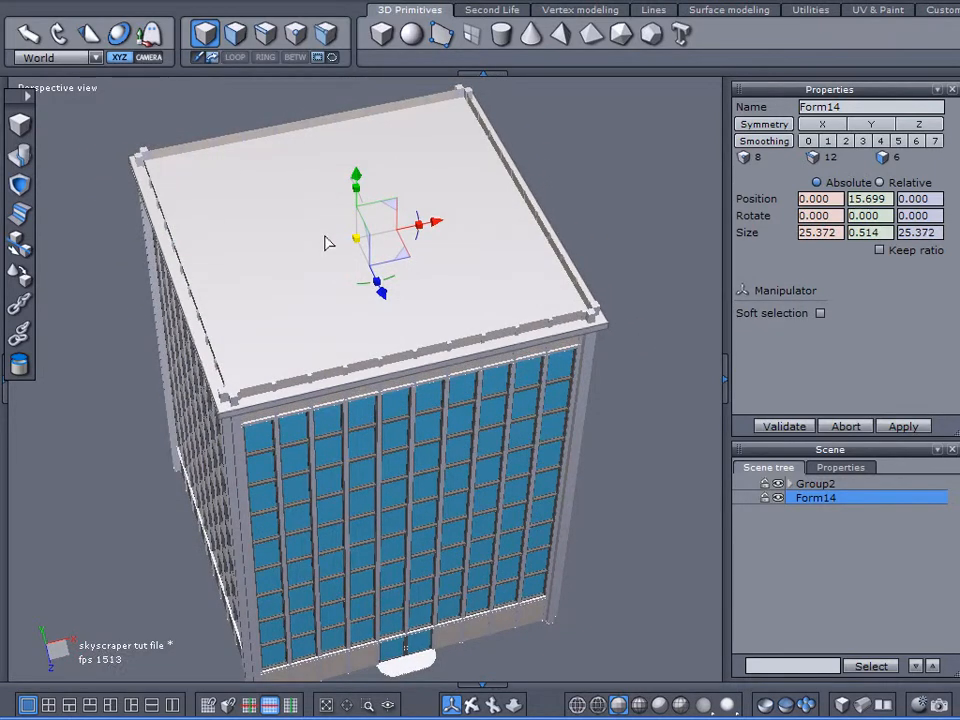
Step: Raise the roof slab to about 16.98 on Y so it caps the building's walls
scroll(320, 305, up, 5)
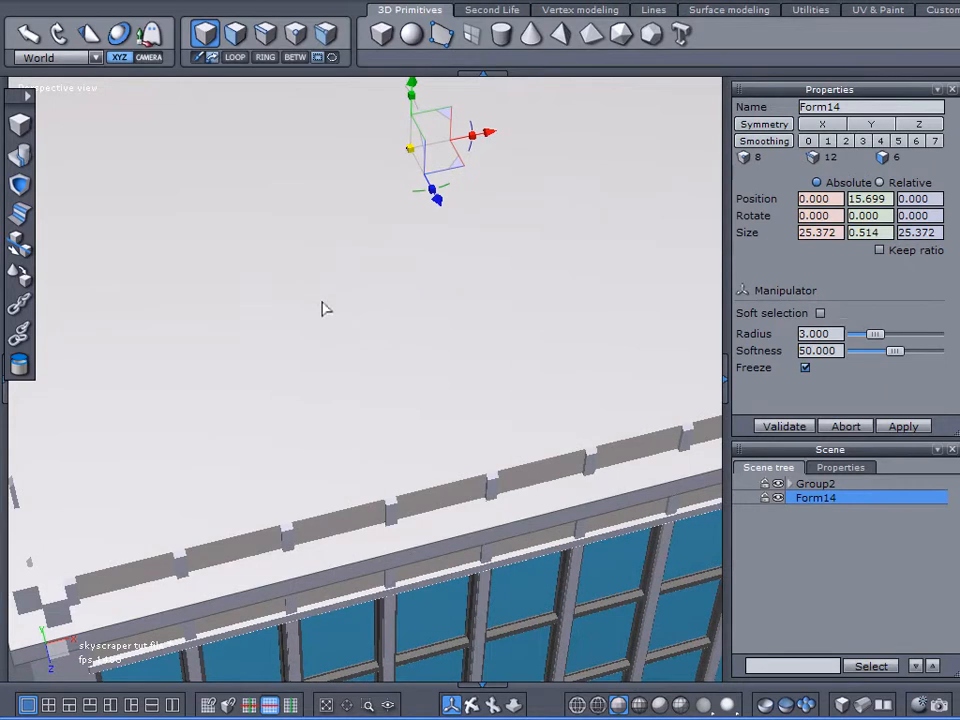
right_drag(279, 378, 310, 314)
middle_drag(310, 314, 318, 391)
right_drag(318, 391, 334, 334)
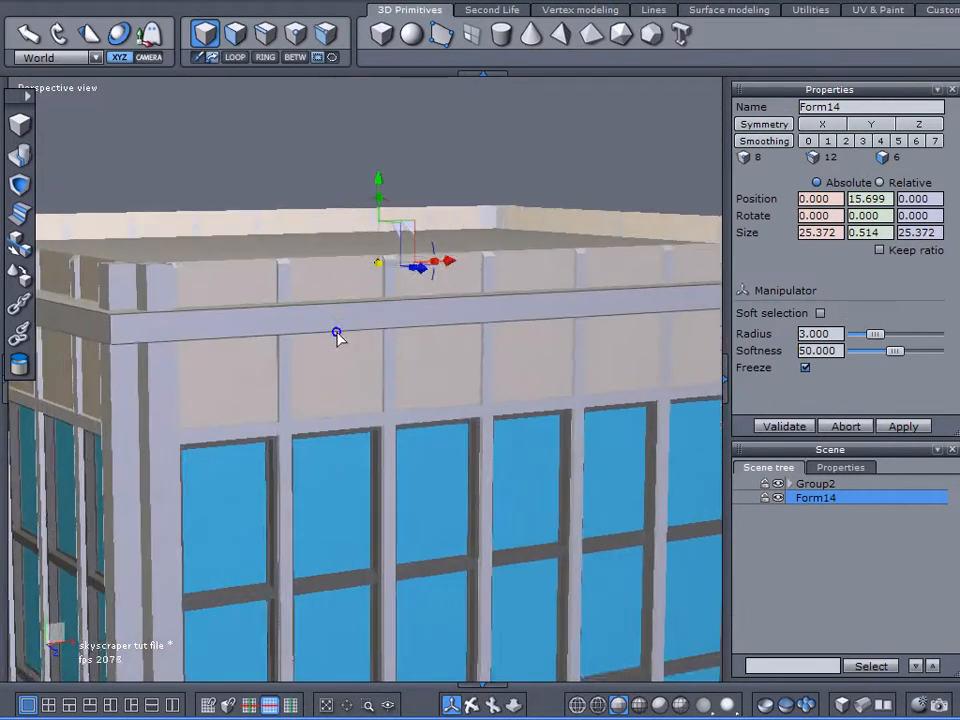
middle_drag(334, 334, 352, 351)
right_drag(352, 357, 375, 310)
drag(401, 214, 397, 169)
right_drag(335, 250, 347, 208)
middle_drag(347, 208, 350, 315)
right_drag(350, 315, 356, 251)
middle_drag(356, 251, 358, 373)
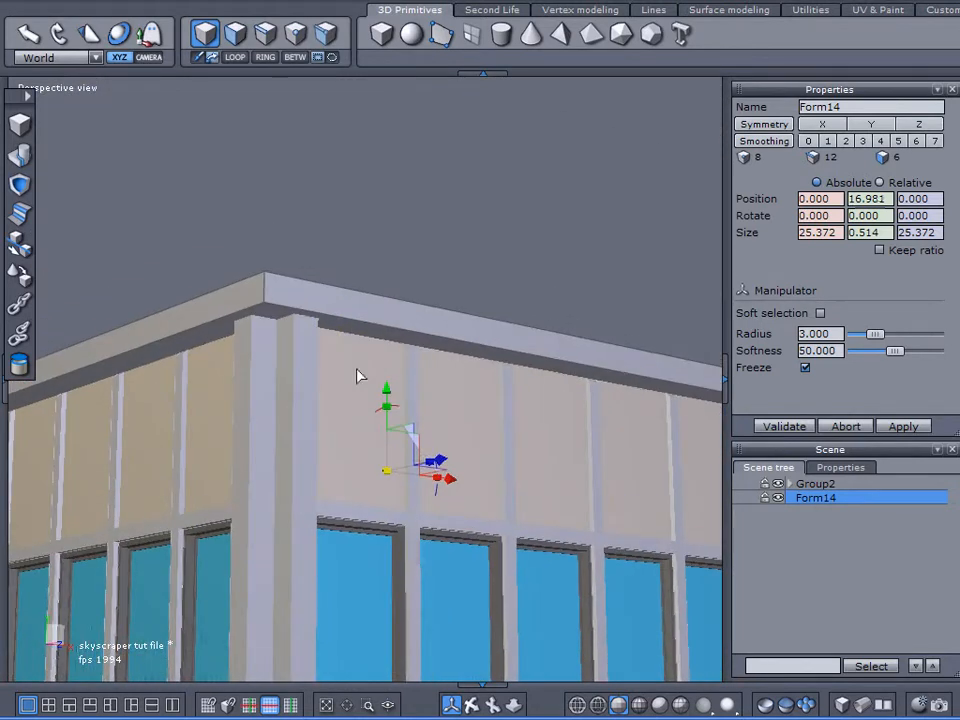
Step: Fine-tune the roof slab's height to about 17.0 on Y so it sits on the corner columns
scroll(345, 389, up, 5)
scroll(364, 354, down, 5)
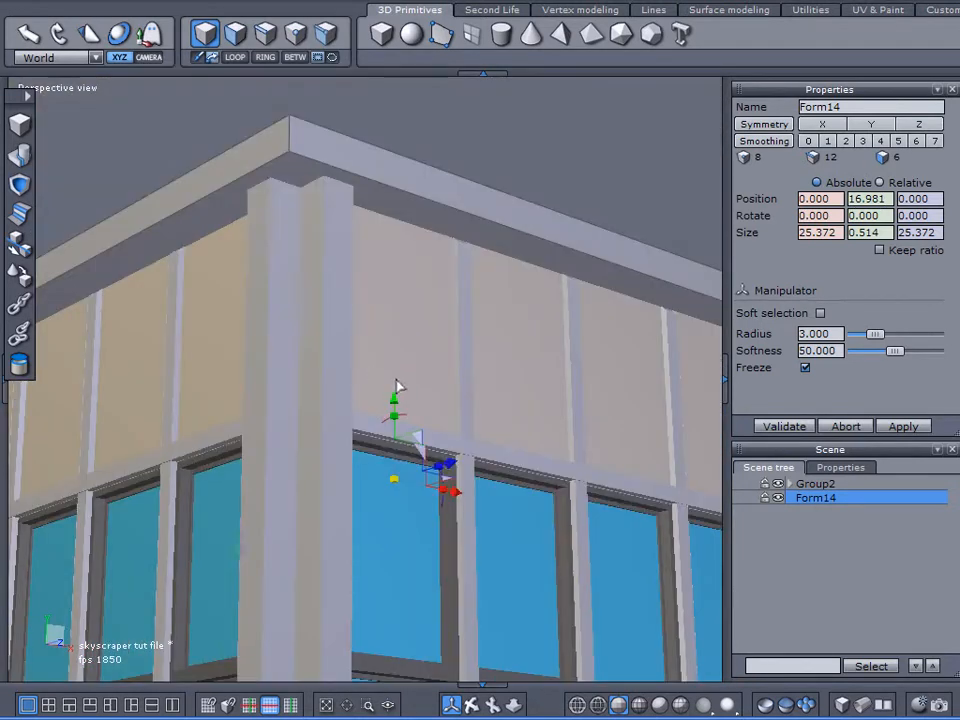
drag(392, 396, 382, 396)
right_drag(388, 332, 350, 449)
scroll(352, 449, down, 4)
middle_drag(422, 432, 397, 343)
alt+right_drag(394, 336, 313, 260)
alt+drag(313, 260, 552, 269)
scroll(513, 201, up, 5)
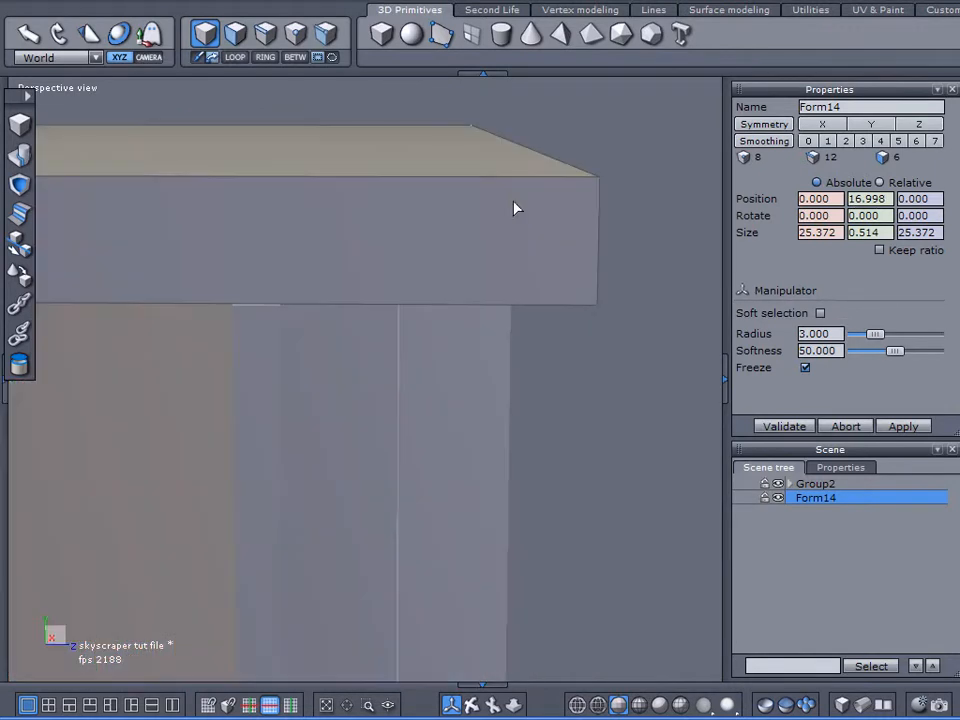
Step: From the right view, tessellate the roof slab's sides with three horizontal cuts that form four equal bands
click(72, 96)
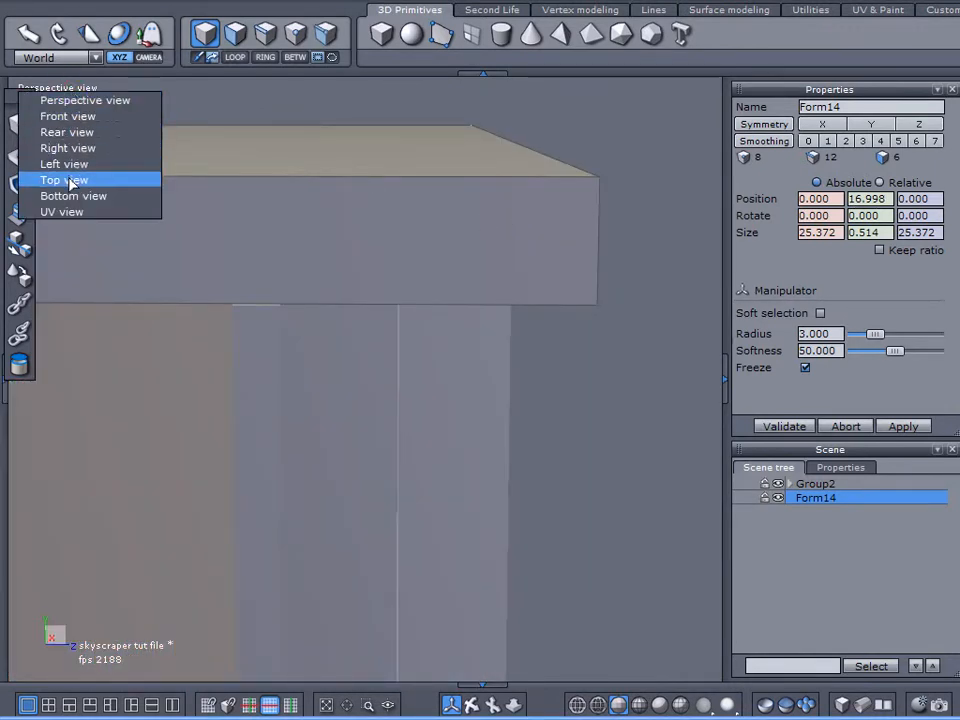
click(70, 132)
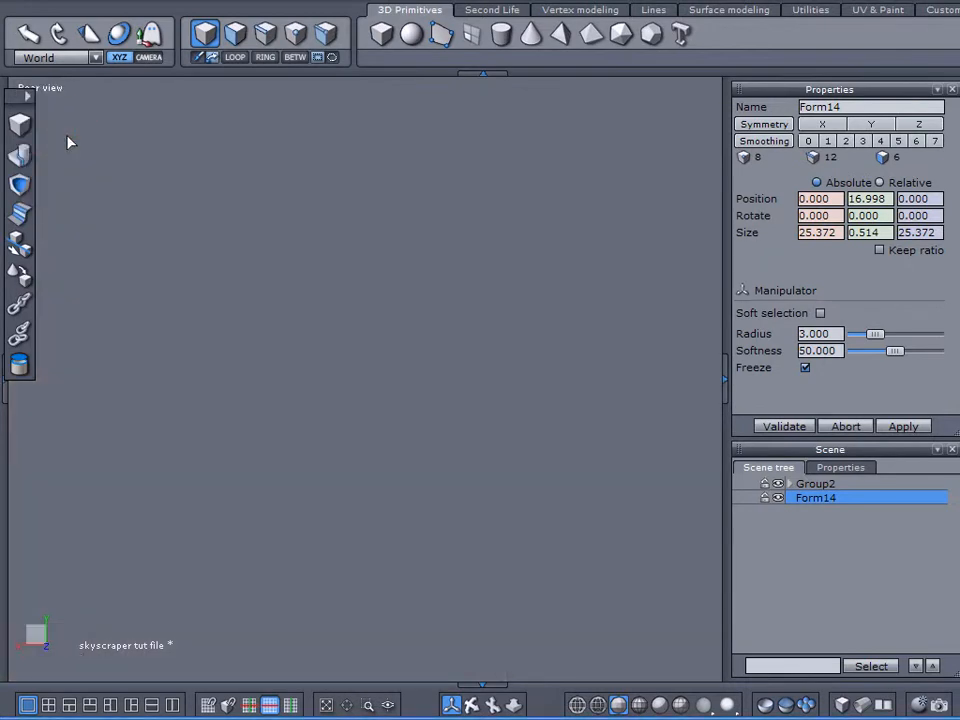
click(50, 89)
click(66, 148)
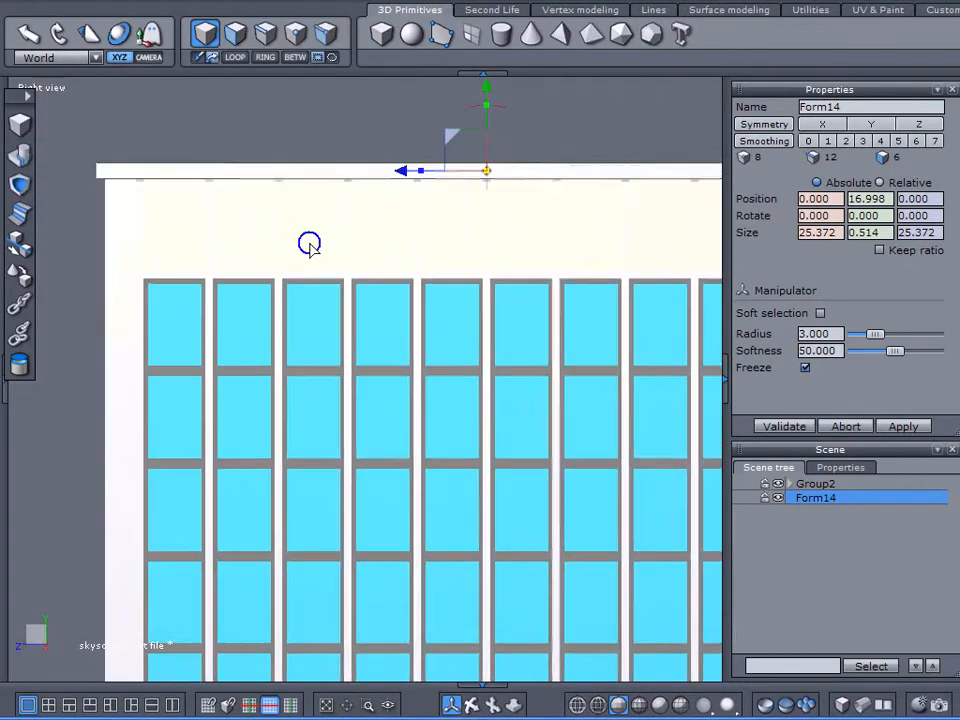
scroll(650, 215, up, 3)
scroll(476, 264, up, 3)
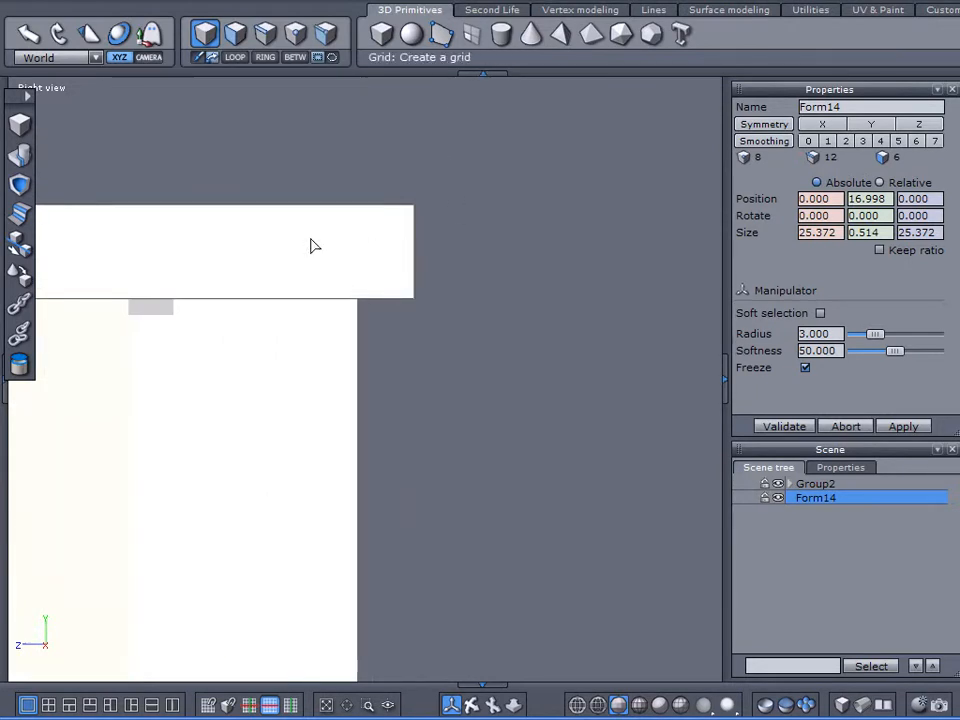
click(570, 12)
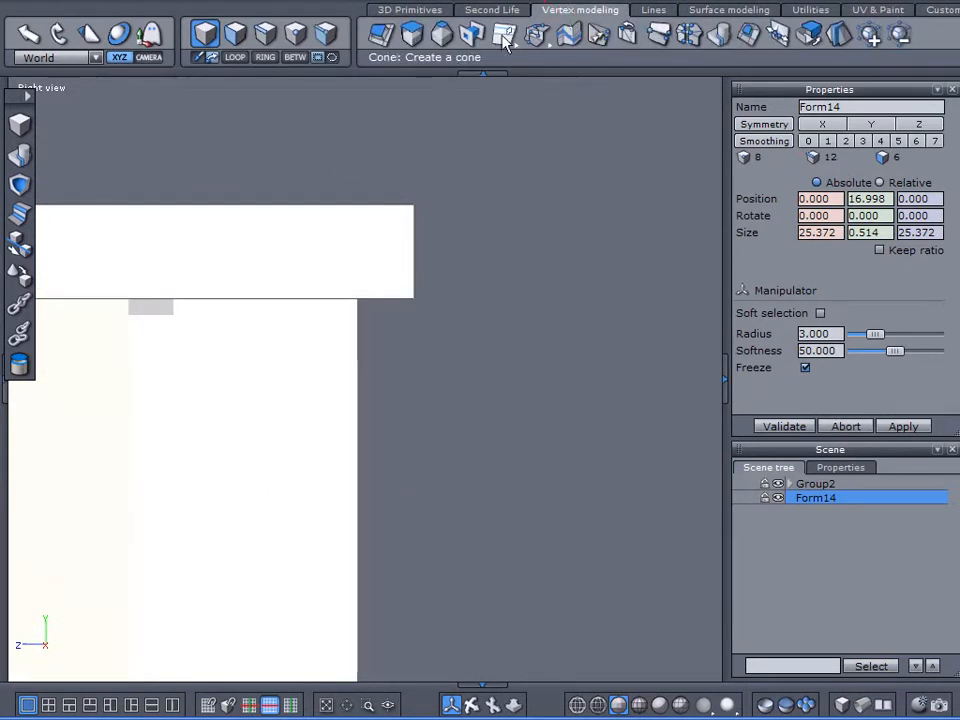
drag(536, 33, 534, 128)
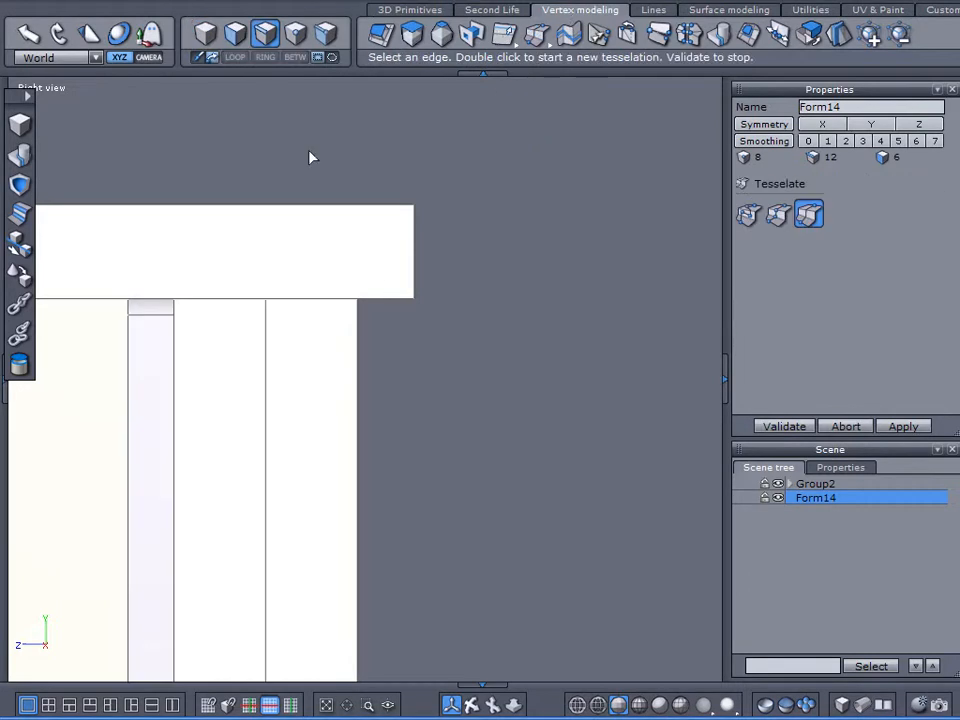
double_click(414, 257)
double_click(414, 230)
double_click(414, 277)
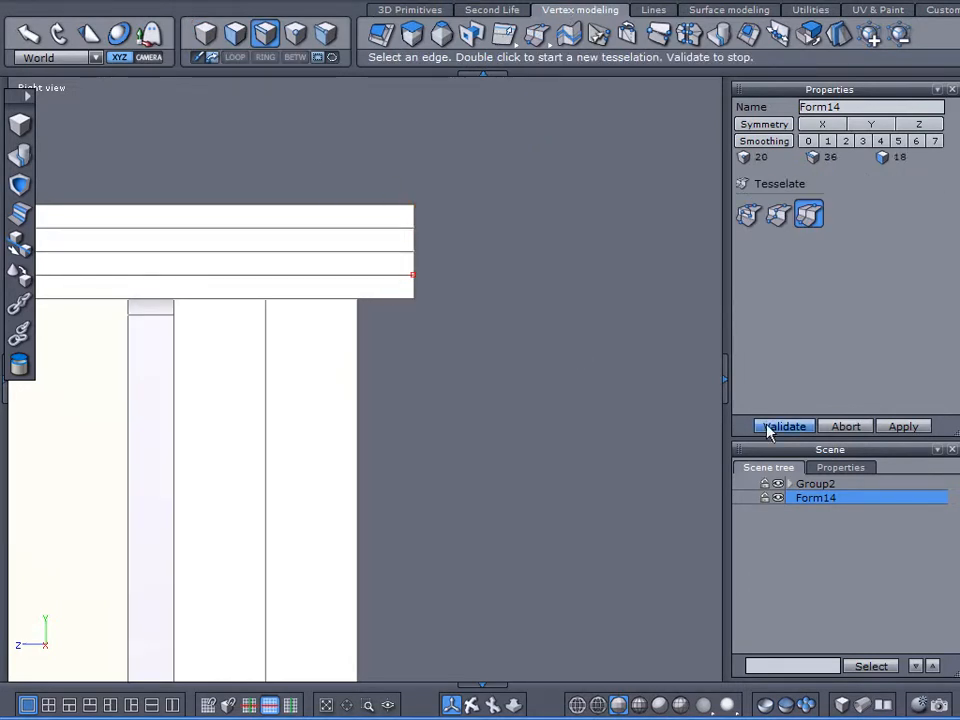
click(784, 426)
click(60, 89)
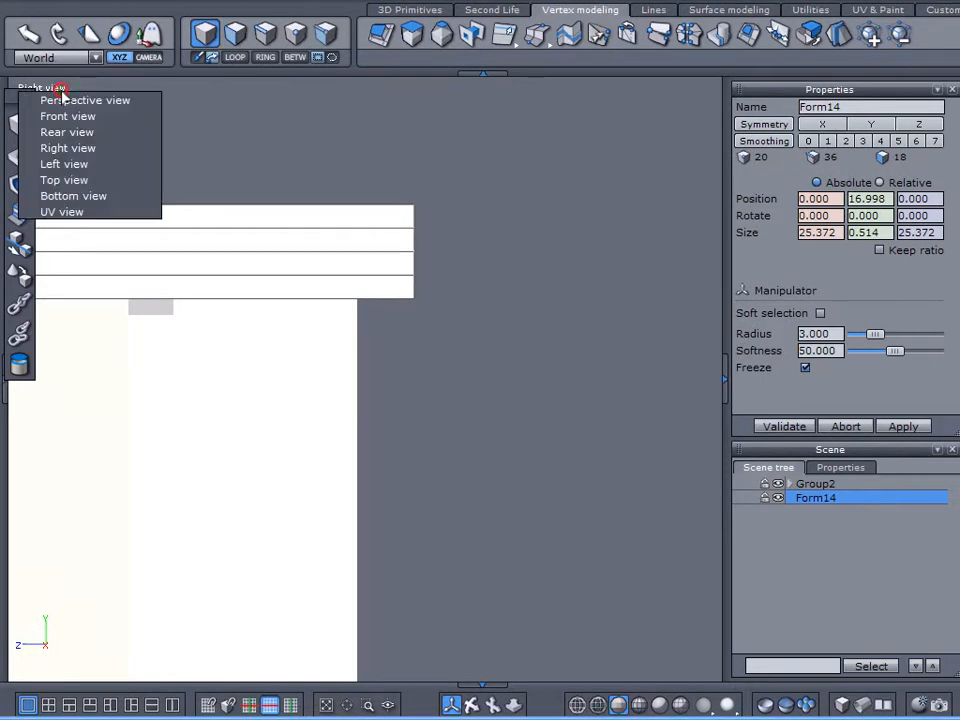
click(235, 33)
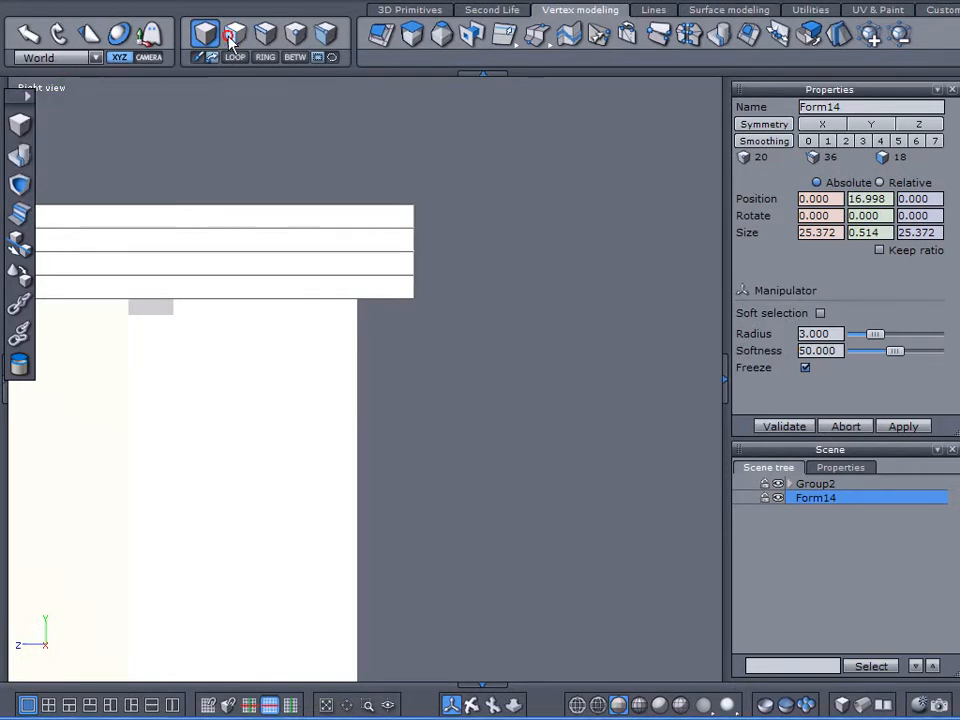
click(336, 224)
click(336, 223)
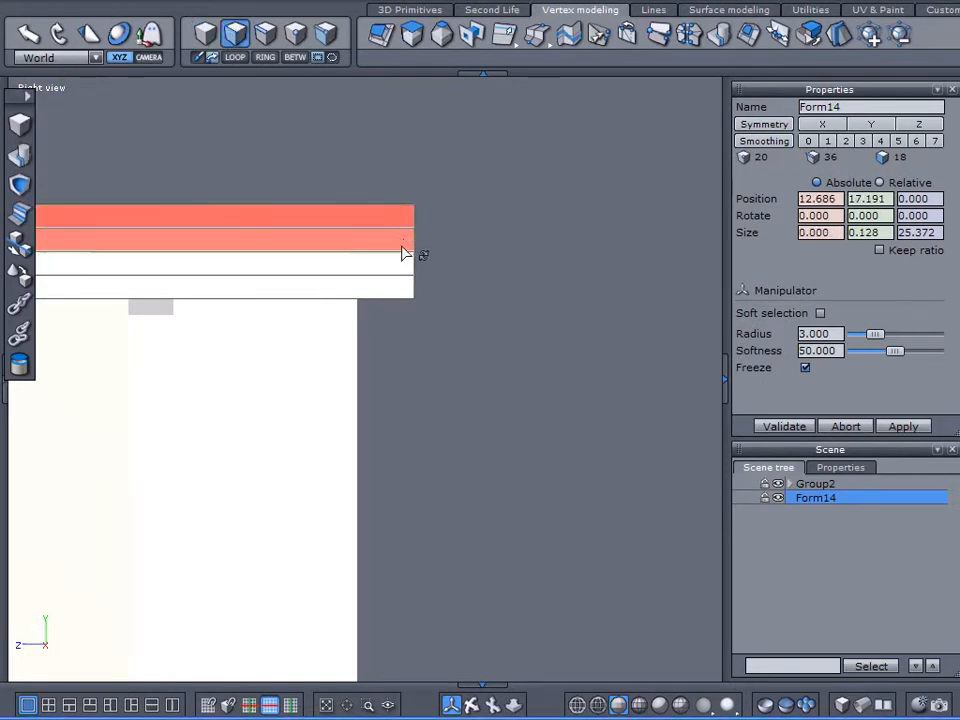
shift+click(388, 264)
click(235, 57)
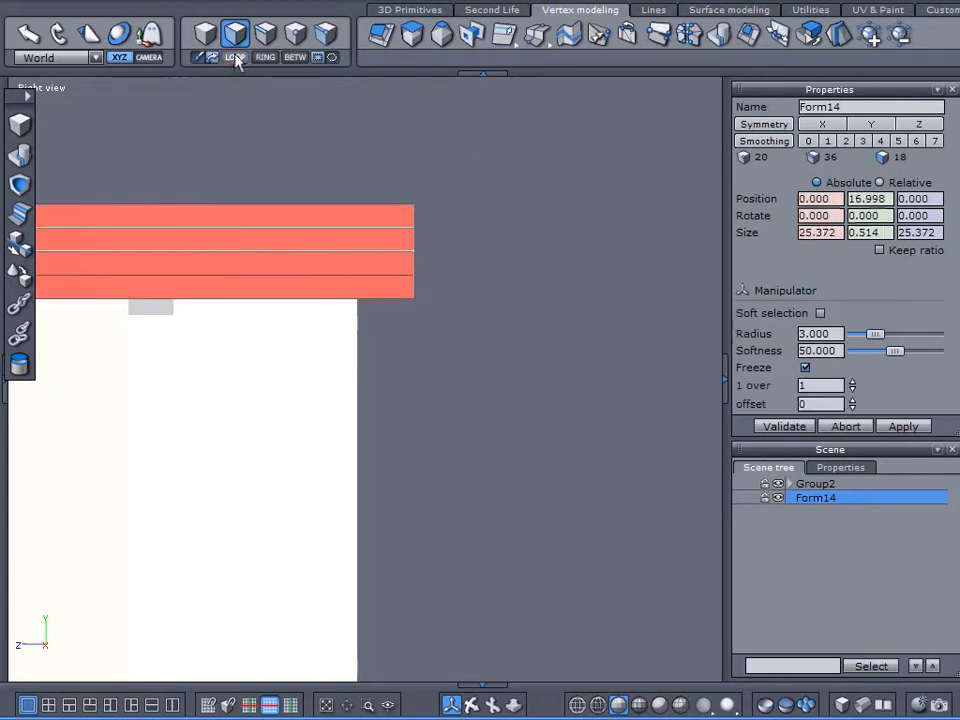
Step: In the perspective view, select the roof slab's top and third bands as loops running around all four sides
click(47, 88)
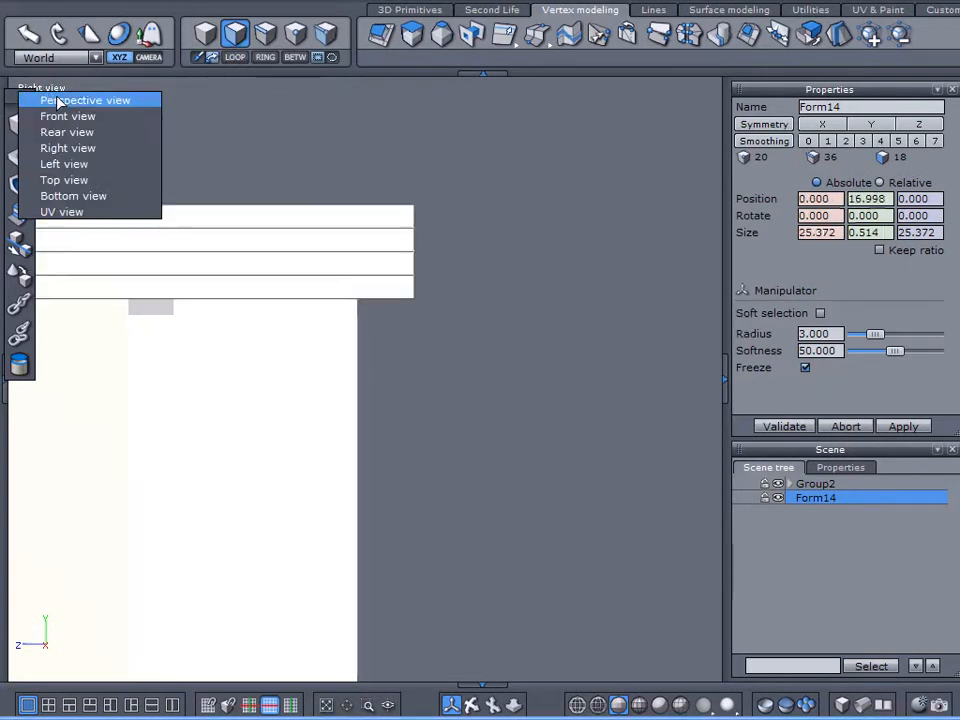
click(57, 100)
scroll(286, 274, down, 5)
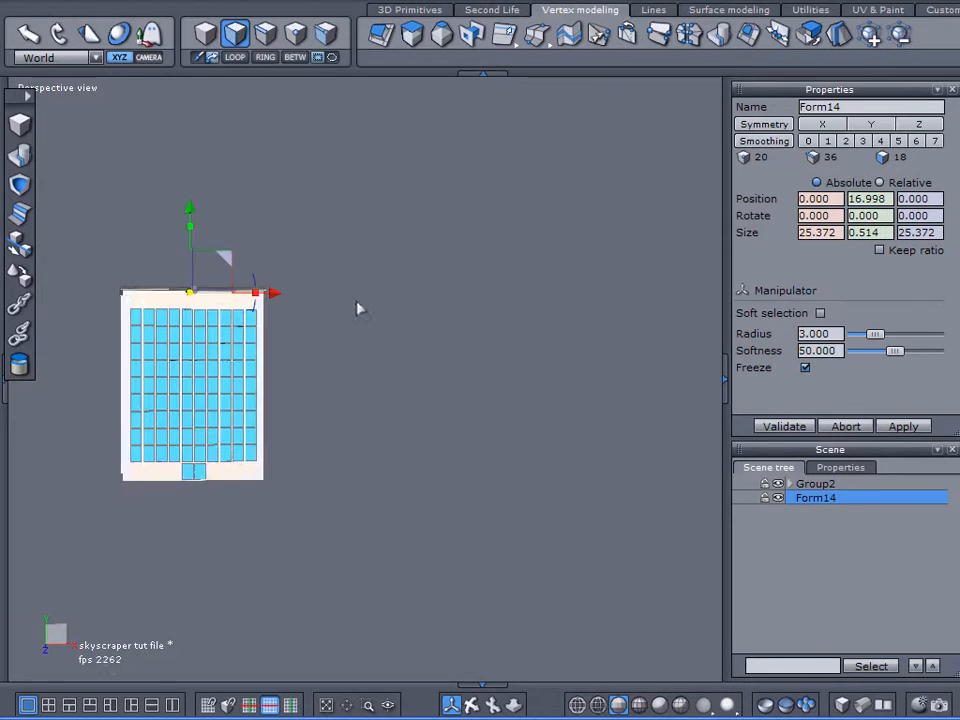
middle_drag(358, 309, 536, 272)
right_drag(532, 274, 427, 317)
scroll(437, 216, up, 5)
scroll(440, 216, down, 3)
middle_drag(456, 317, 344, 213)
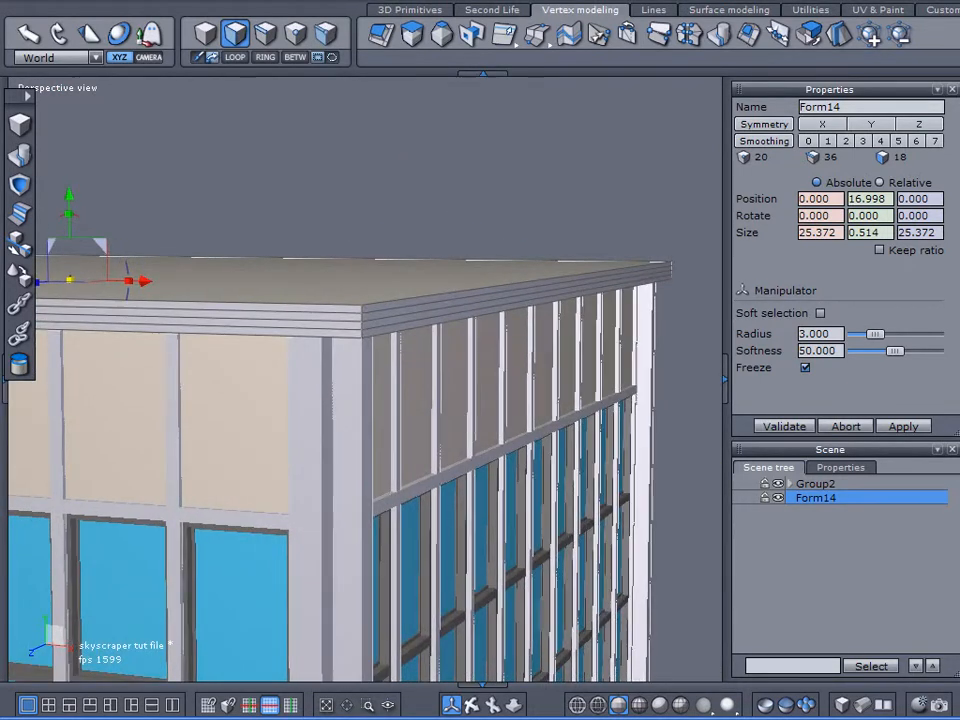
scroll(358, 302, up, 4)
click(354, 343)
shift+click(358, 396)
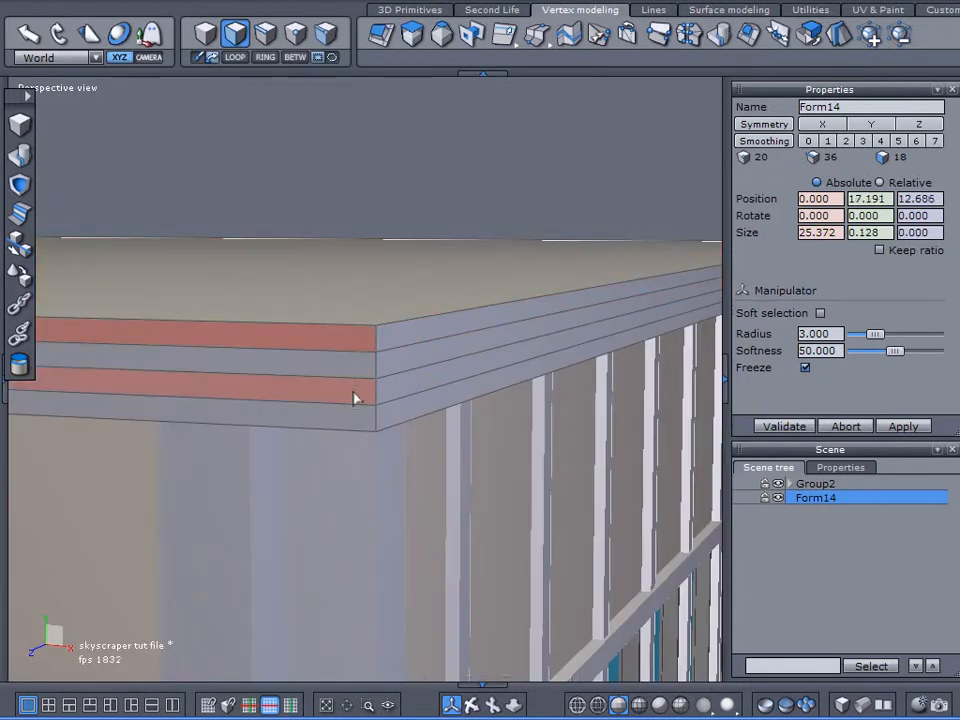
click(235, 57)
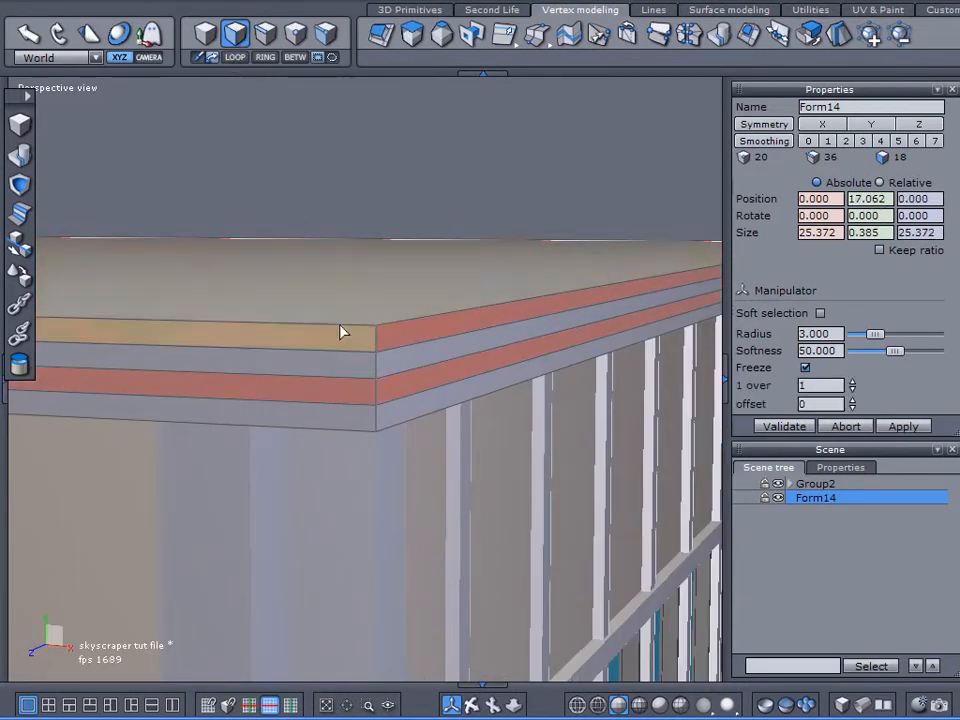
Step: Extrude the two selected bands outward to a scale of about 1.011 without changing their height
middle_drag(328, 379, 242, 343)
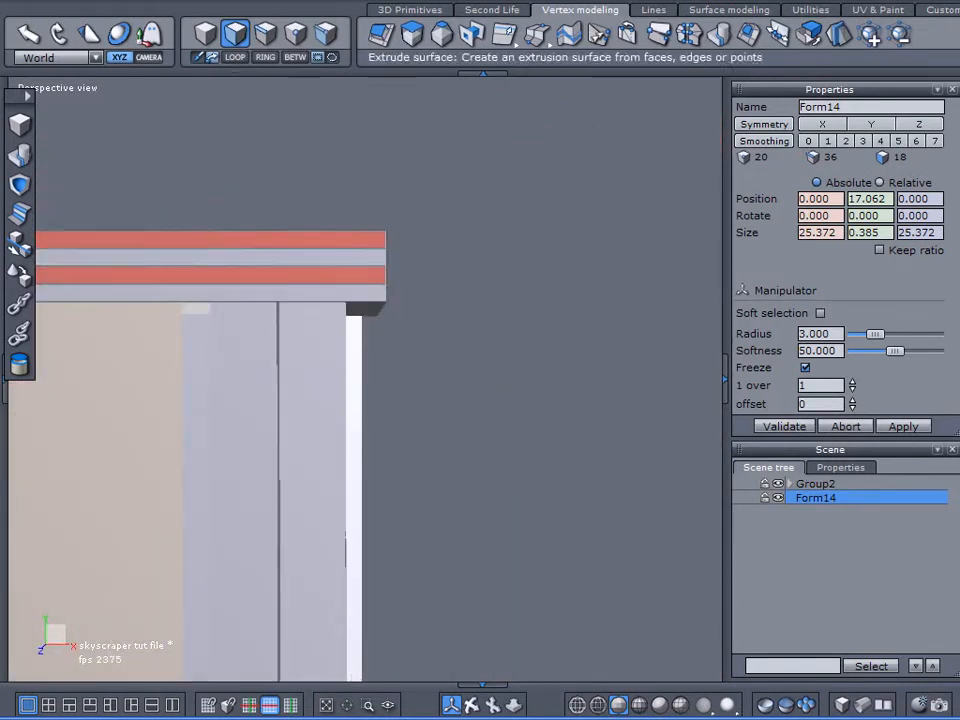
click(414, 36)
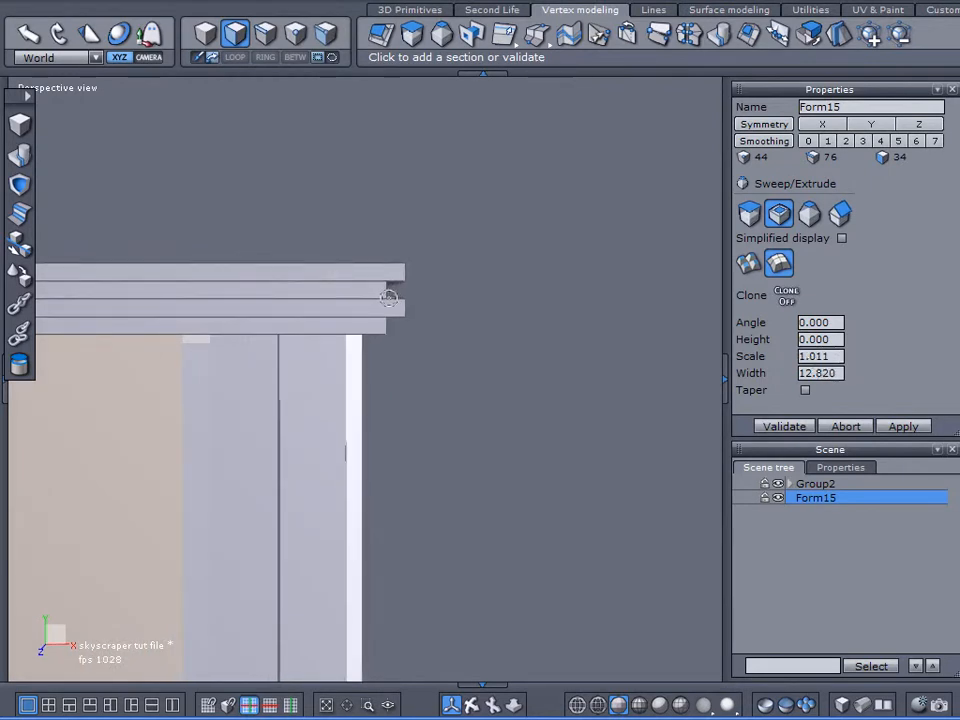
click(389, 297)
click(776, 427)
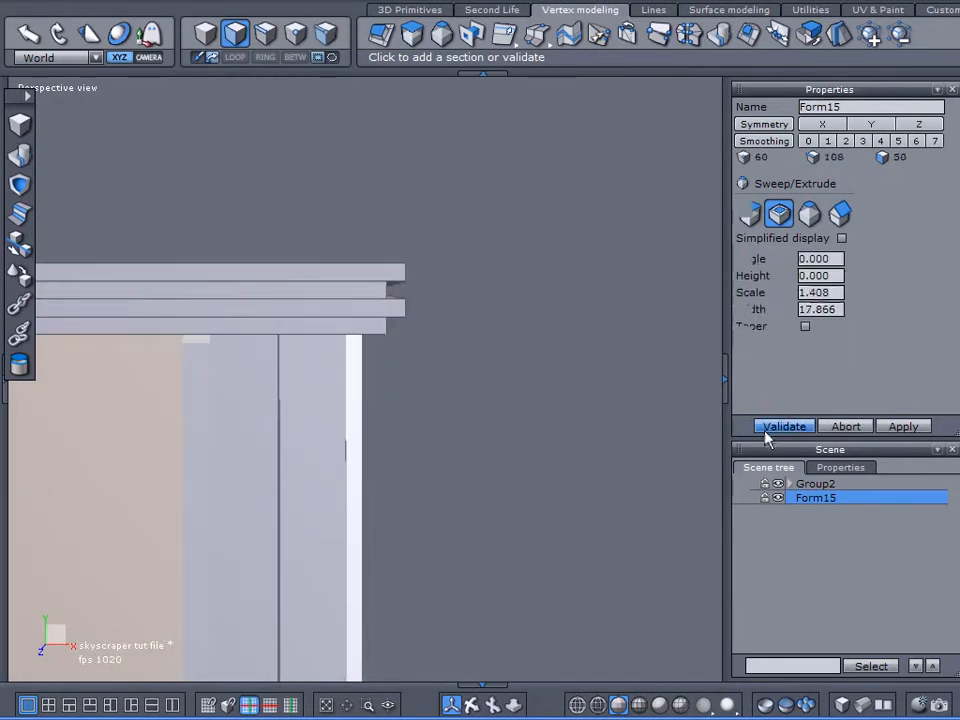
Step: Extrude the full loop of the slab's second band outward to a scale of about 1.02, beyond its neighbouring bands
click(375, 210)
click(235, 57)
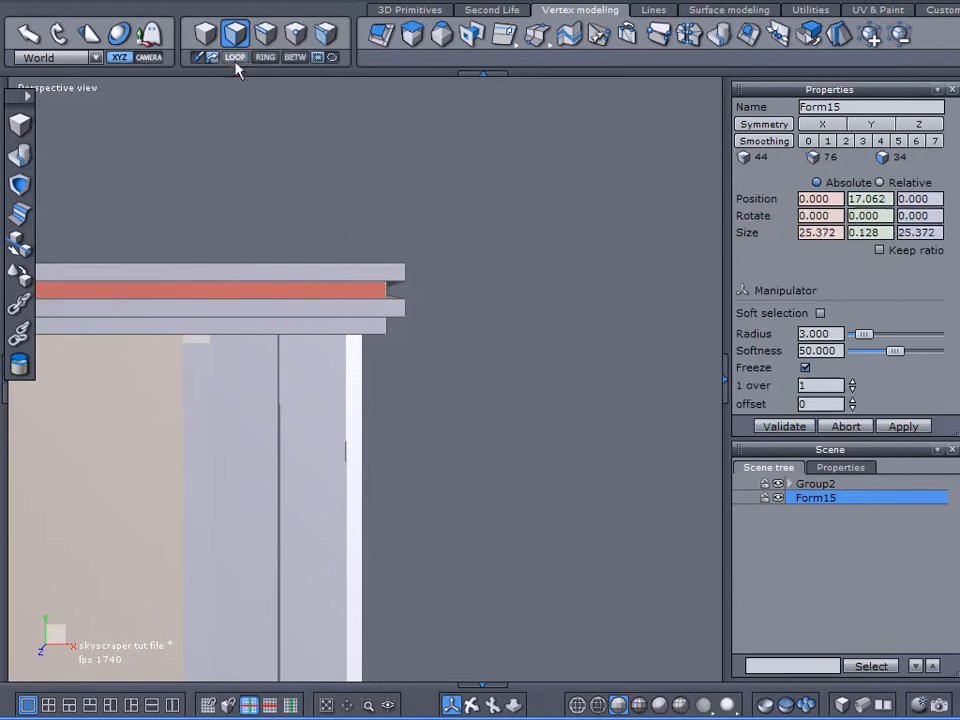
click(412, 33)
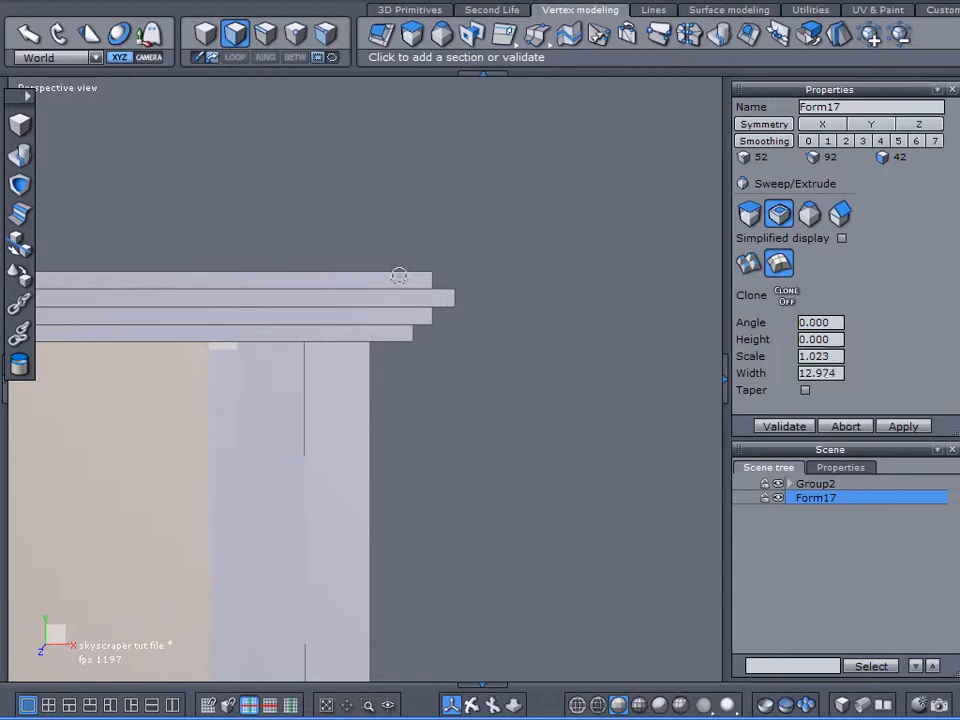
click(412, 278)
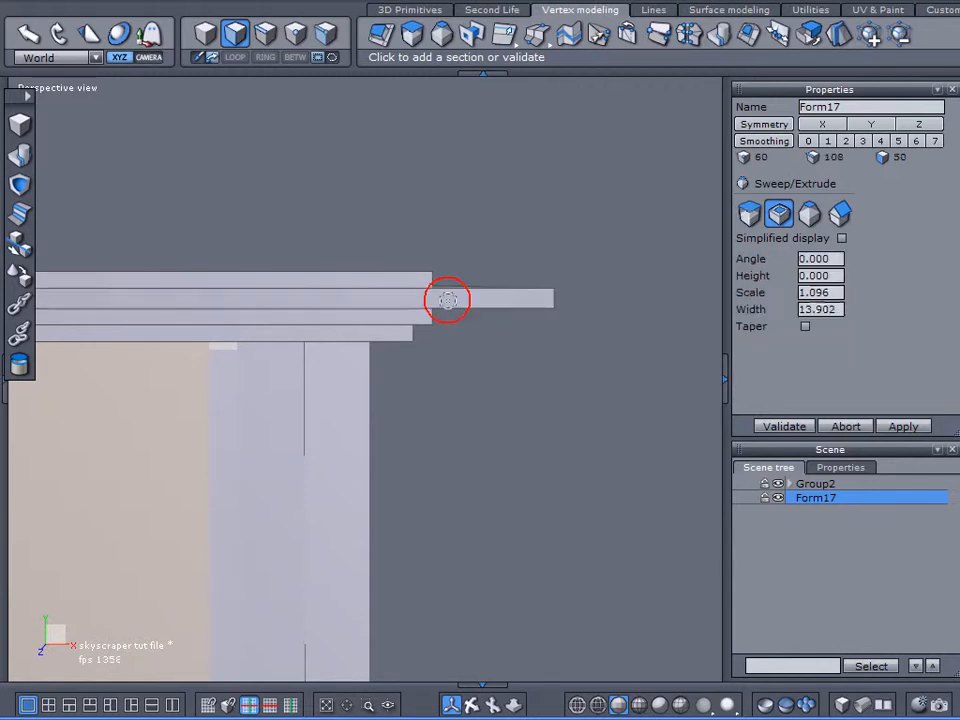
click(762, 428)
Step: Inset the slab's large top face to a scale of about 0.903 with a zero-height extrusion
middle_drag(506, 397, 435, 294)
click(429, 294)
mouse_move(542, 237)
middle_down()
mouse_move(521, 204)
mouse_move(541, 250)
middle_up()
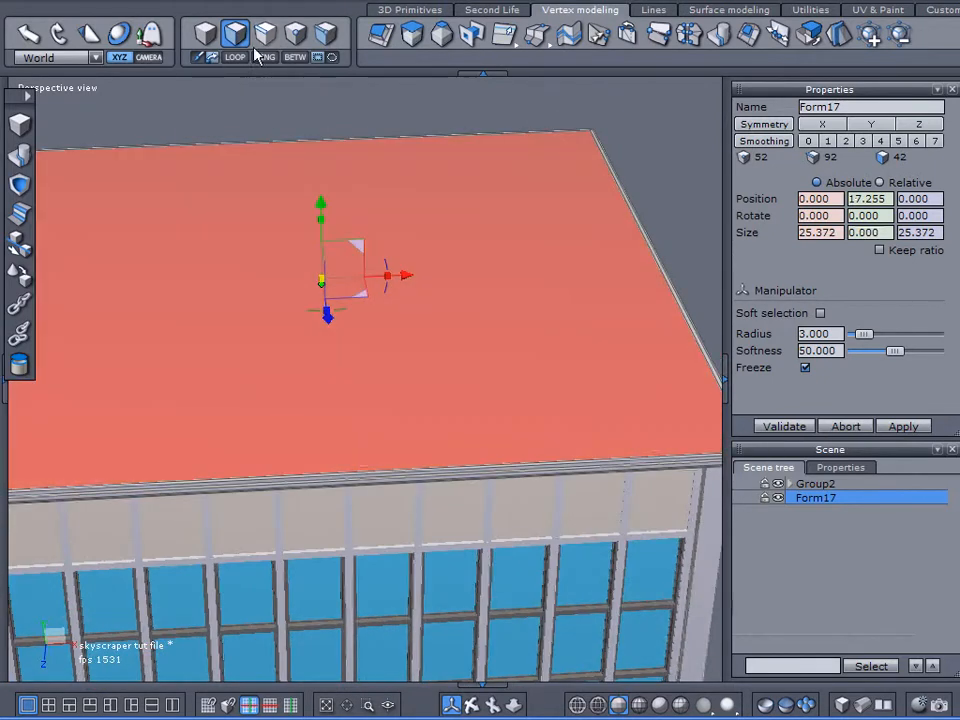
click(411, 33)
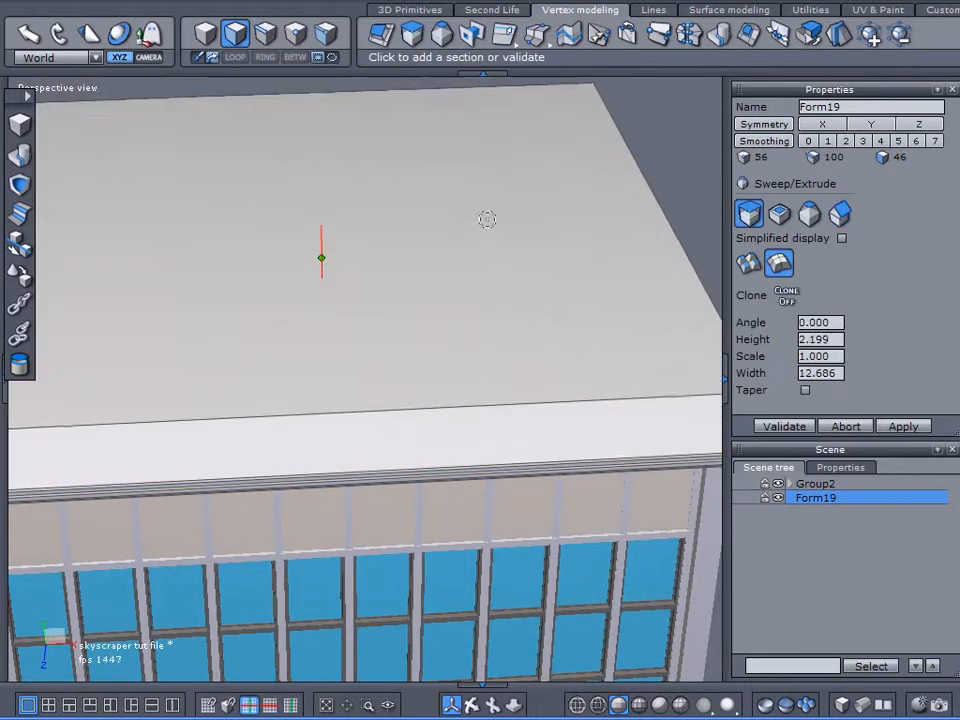
key(ctrl)
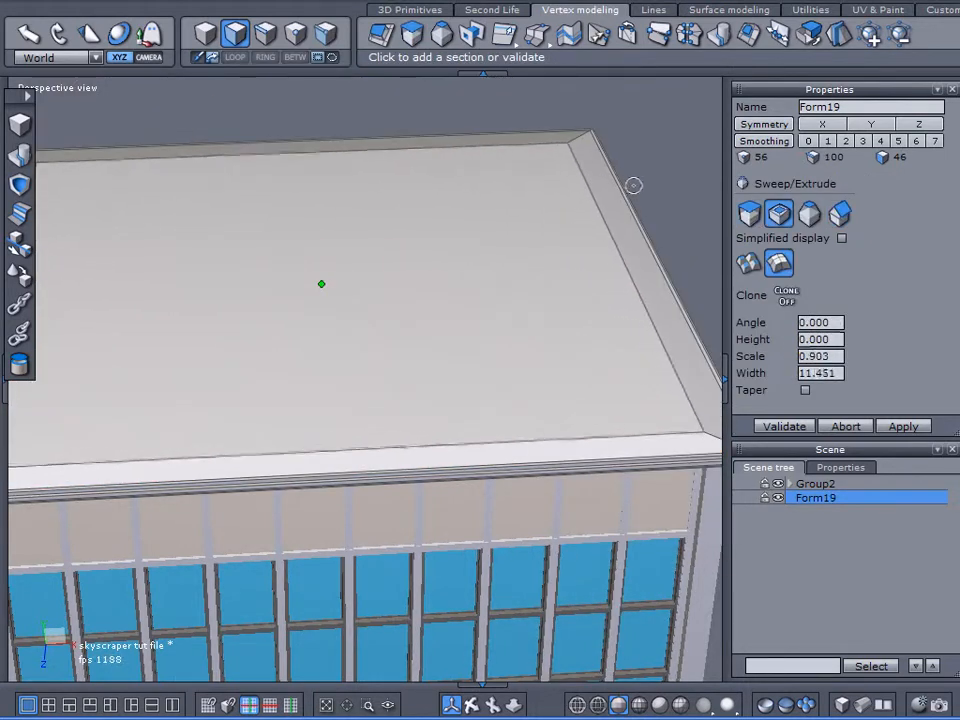
click(632, 186)
Step: Extrude the inset roof face downward by about 0.43 to form a recess inside the rim
key(ctrl)
key(ctrl)
key(ctrl)
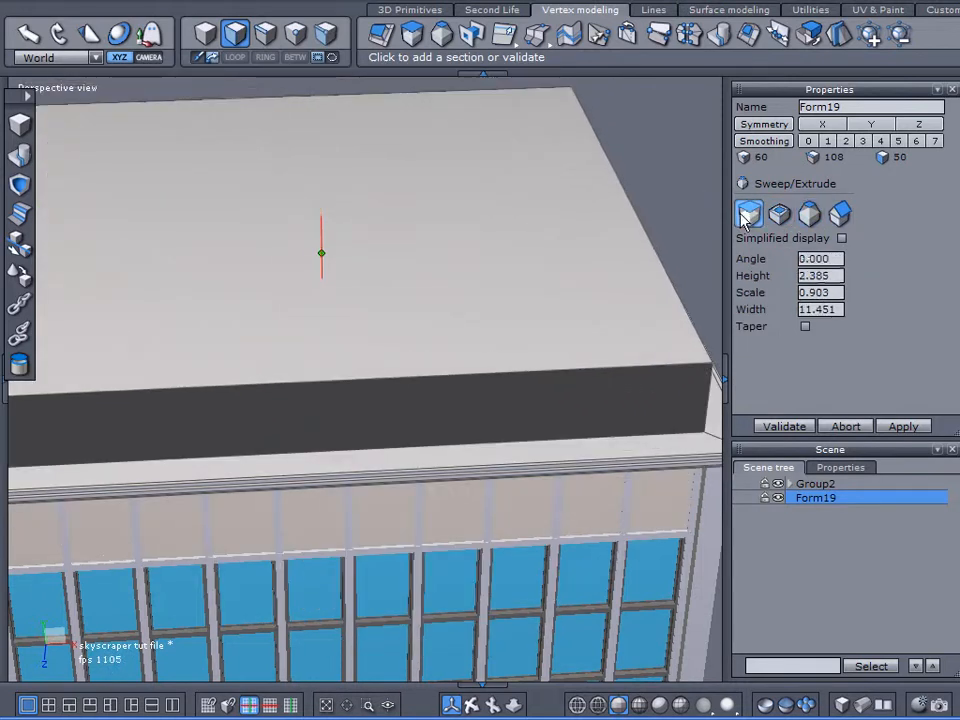
click(542, 284)
click(801, 427)
Step: Rename the roof slab as Roof and move it into Group2
scroll(450, 362, down, 5)
right_drag(450, 362, 465, 339)
right_drag(595, 300, 617, 159)
double_click(847, 108)
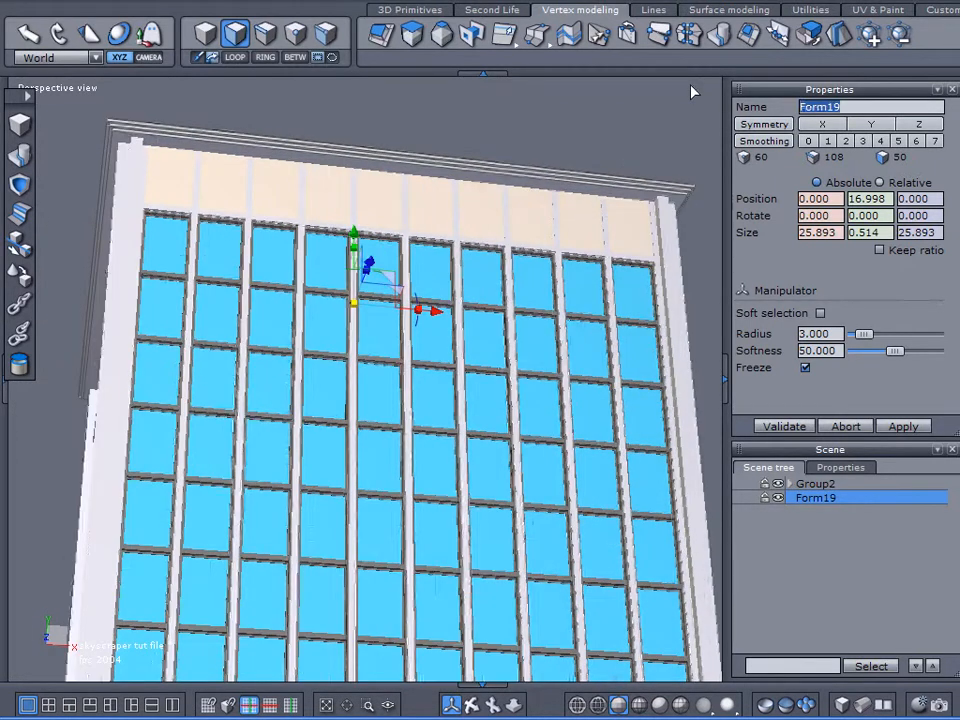
text(Roof)
key(Return)
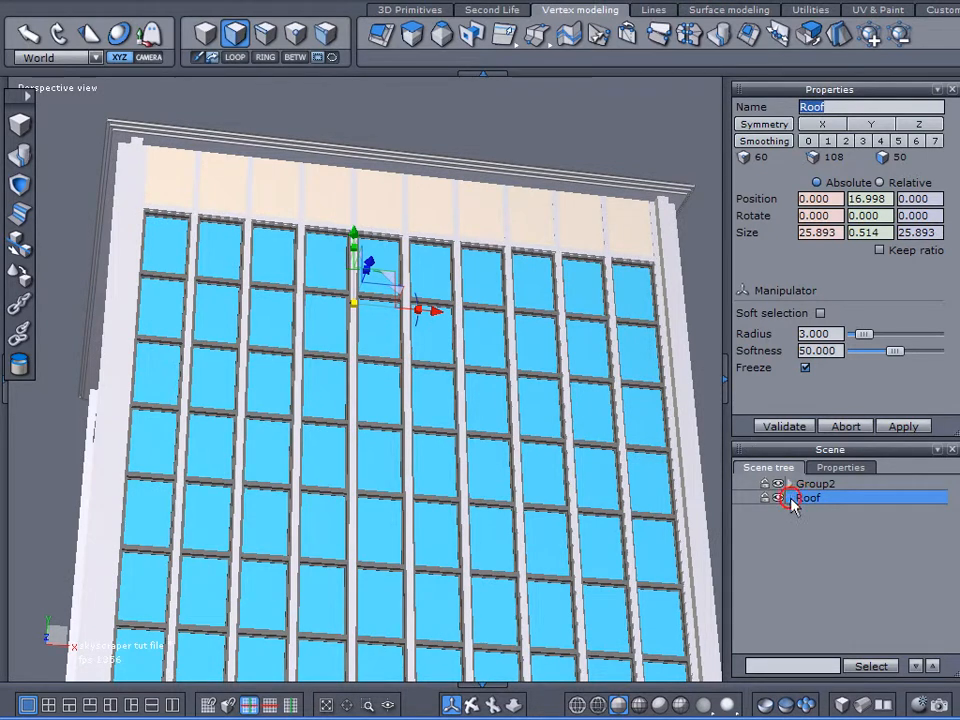
drag(805, 496, 803, 483)
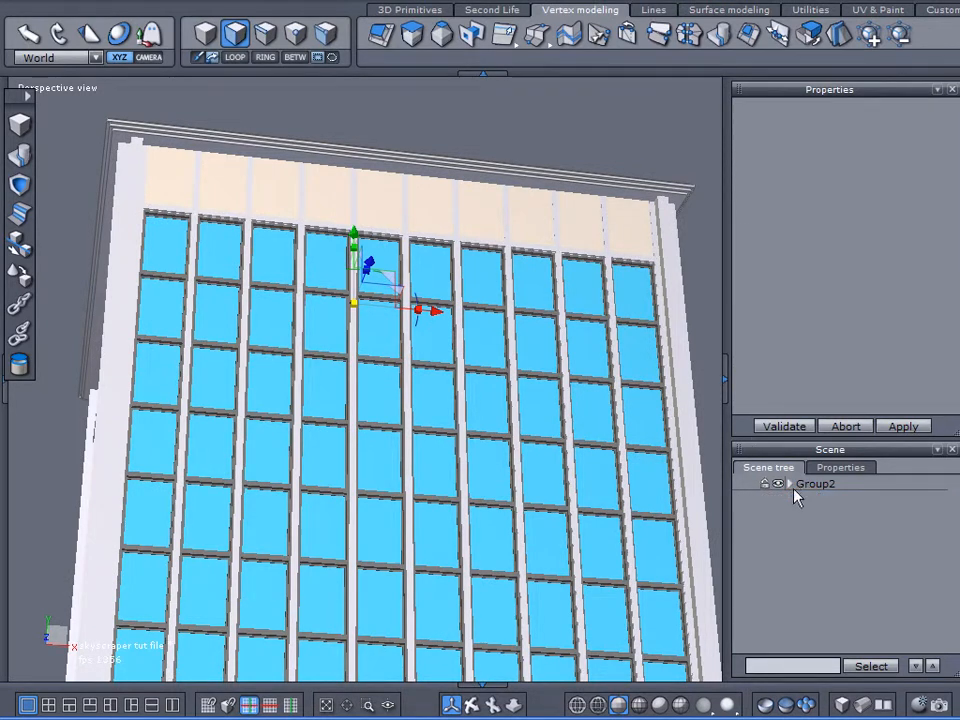
scroll(568, 267, down, 3)
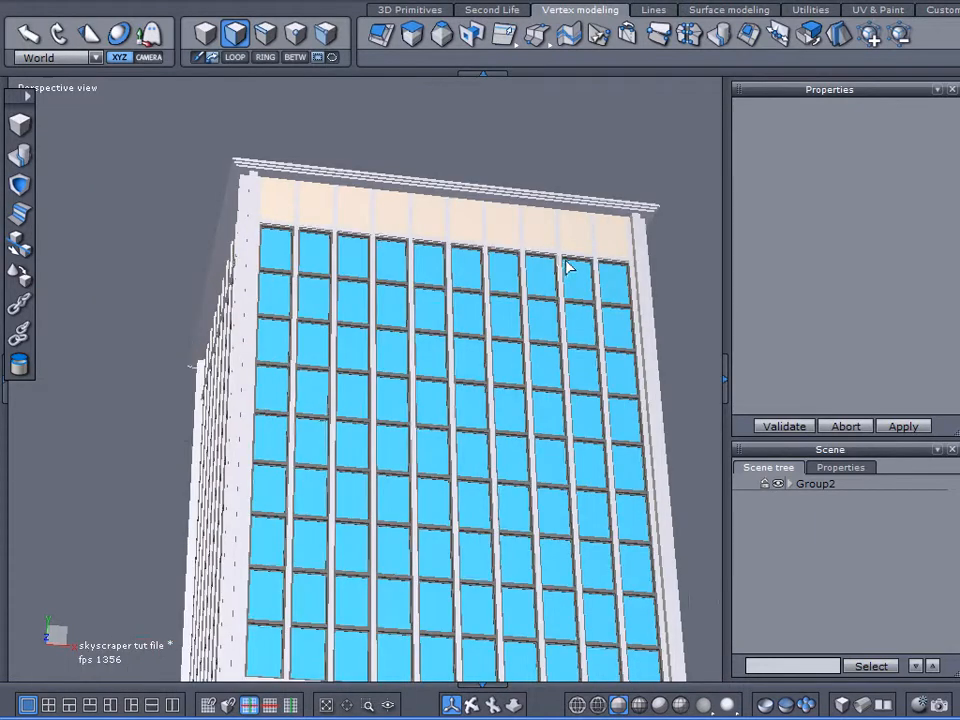
middle_drag(568, 267, 484, 279)
right_drag(484, 279, 626, 364)
scroll(340, 230, up, 6)
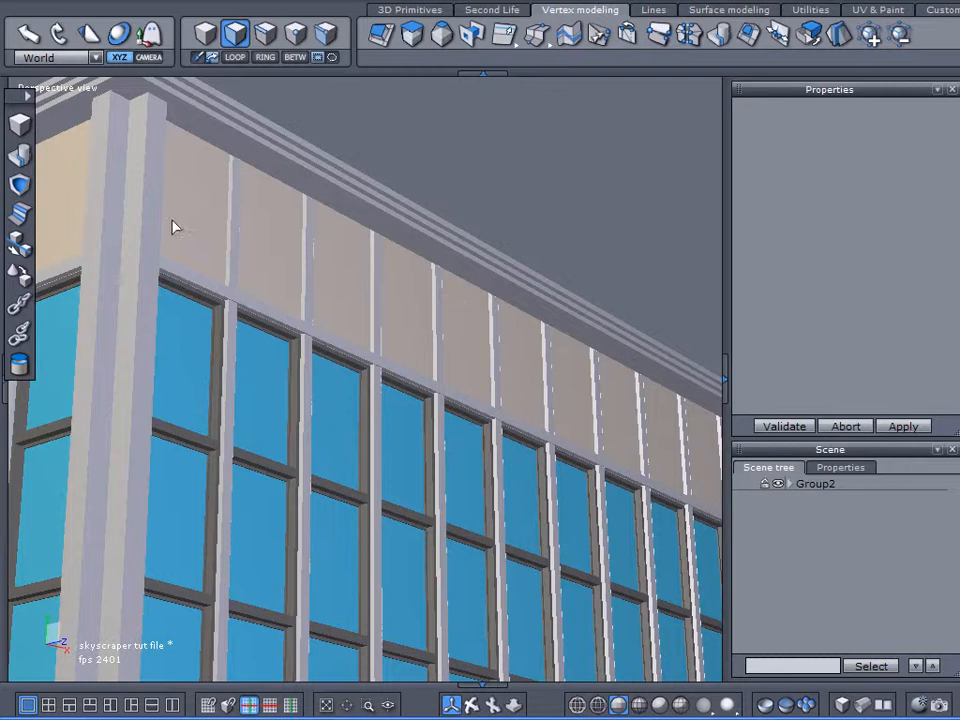
scroll(358, 258, down, 3)
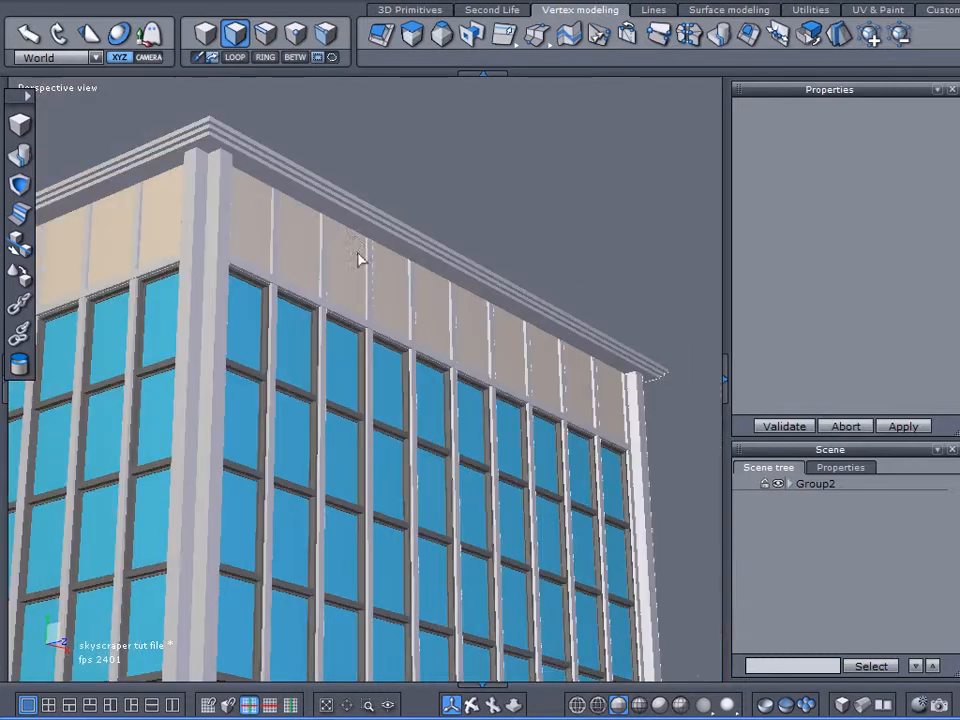
Step: Create a cube about 4.04 units wide beside the building, slightly above roof level at about 18.6 on X and 21.0 on Y
click(34, 1)
click(72, 137)
click(26, 127)
right_drag(583, 214, 384, 354)
middle_drag(384, 354, 252, 412)
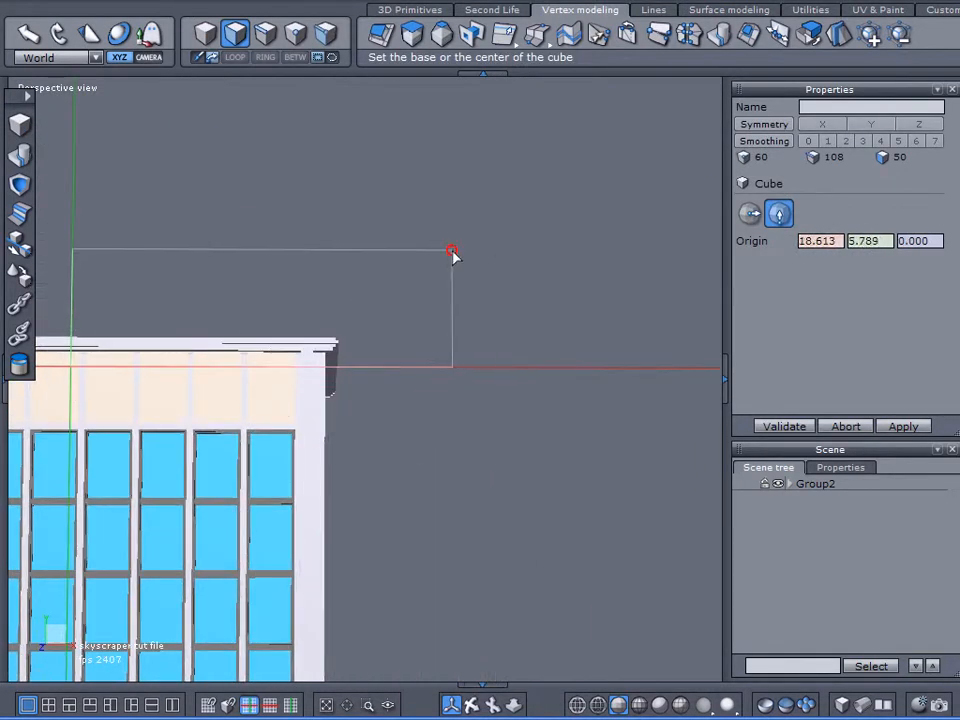
click(453, 252)
click(511, 338)
mouse_move(621, 397)
right_down()
mouse_move(611, 469)
mouse_move(683, 476)
right_up()
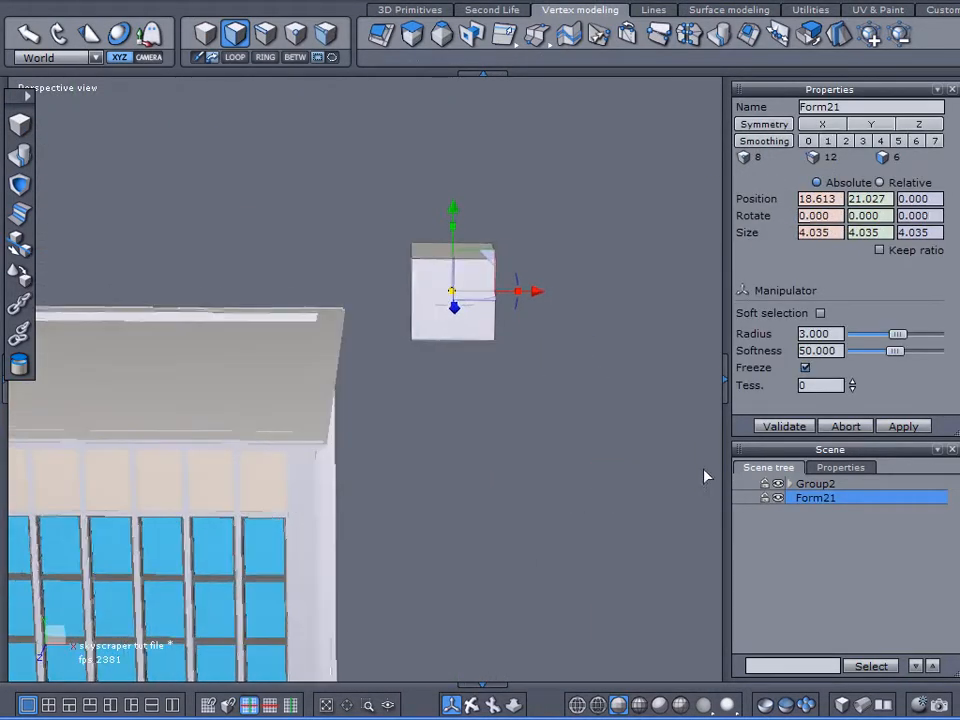
Step: Lock Group2 and place a copy of the cube above the original at about 26.8 on Y
click(764, 485)
middle_drag(613, 238, 609, 288)
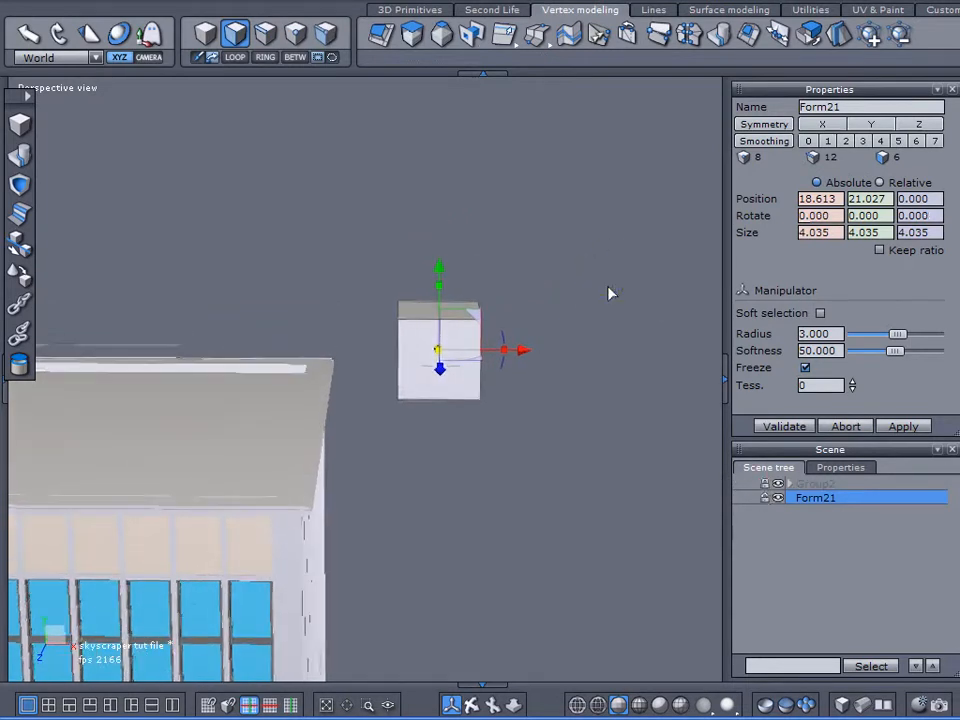
right_drag(609, 288, 590, 299)
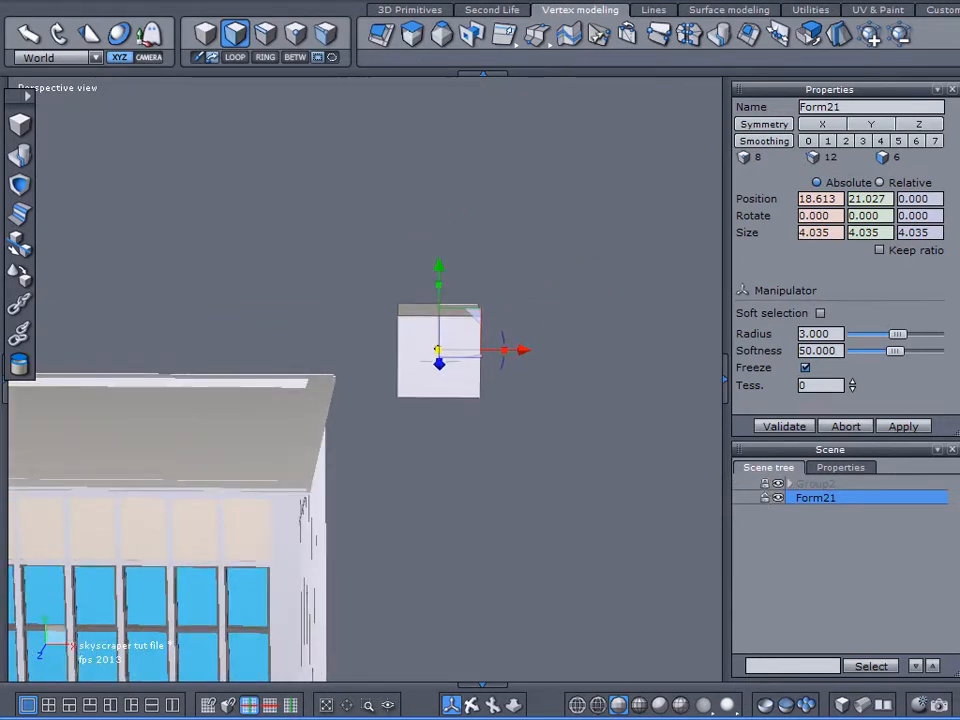
key(ctrl+d)
drag(439, 280, 392, 169)
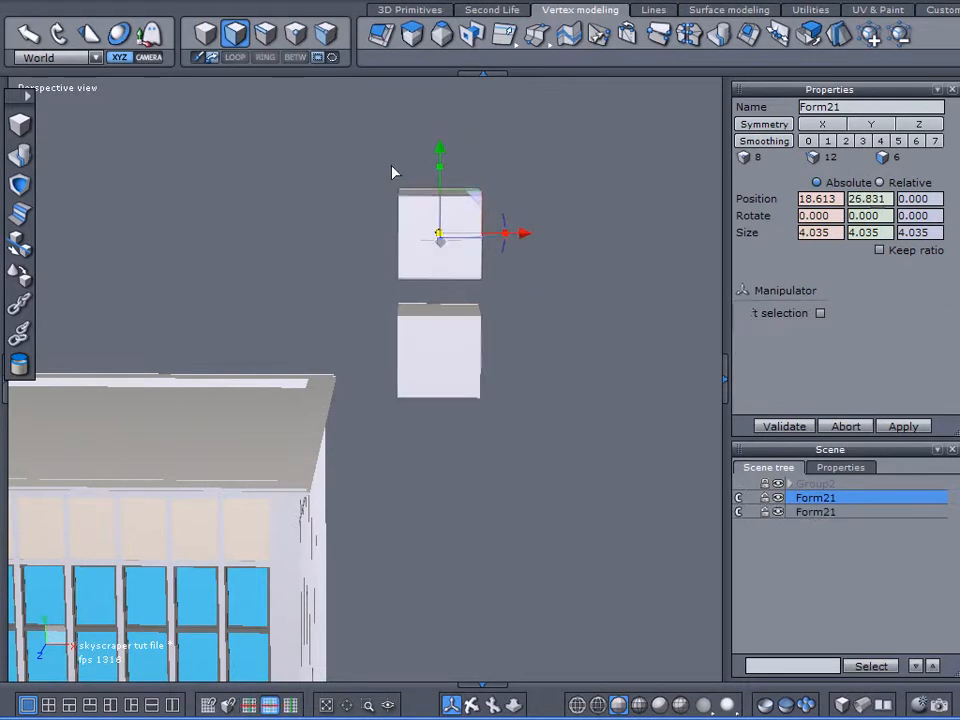
Step: Lay the copied cube's front face on the original cube's top face and break their clone link
click(24, 270)
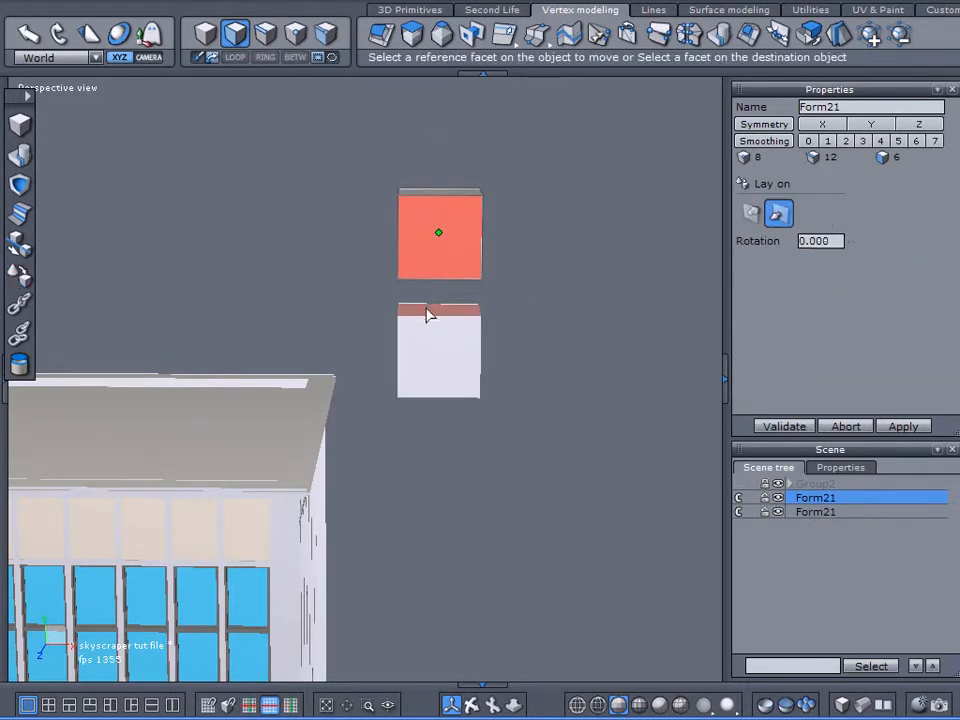
click(427, 314)
click(782, 425)
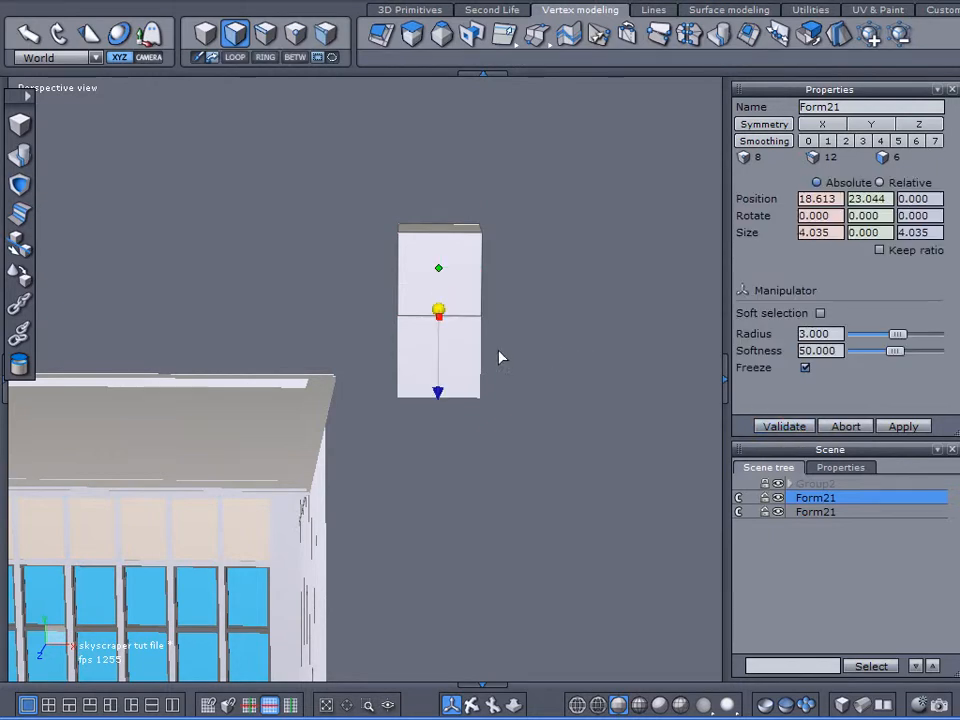
click(735, 498)
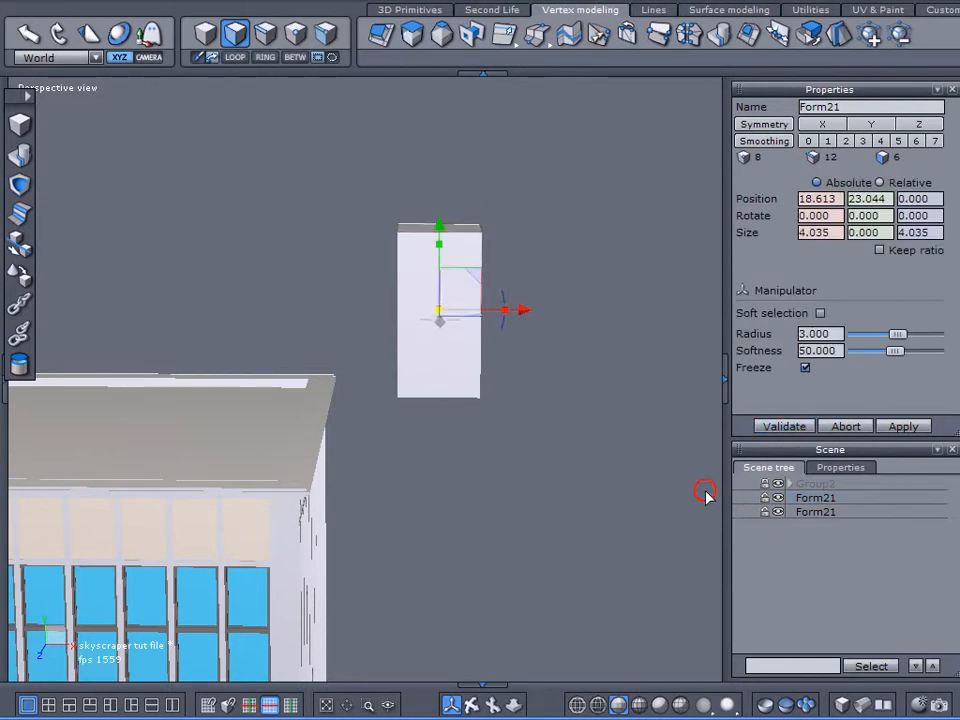
click(628, 304)
Step: Duplicate the upper cube and raise the copy above the stack to about 30.5 on Y
click(473, 298)
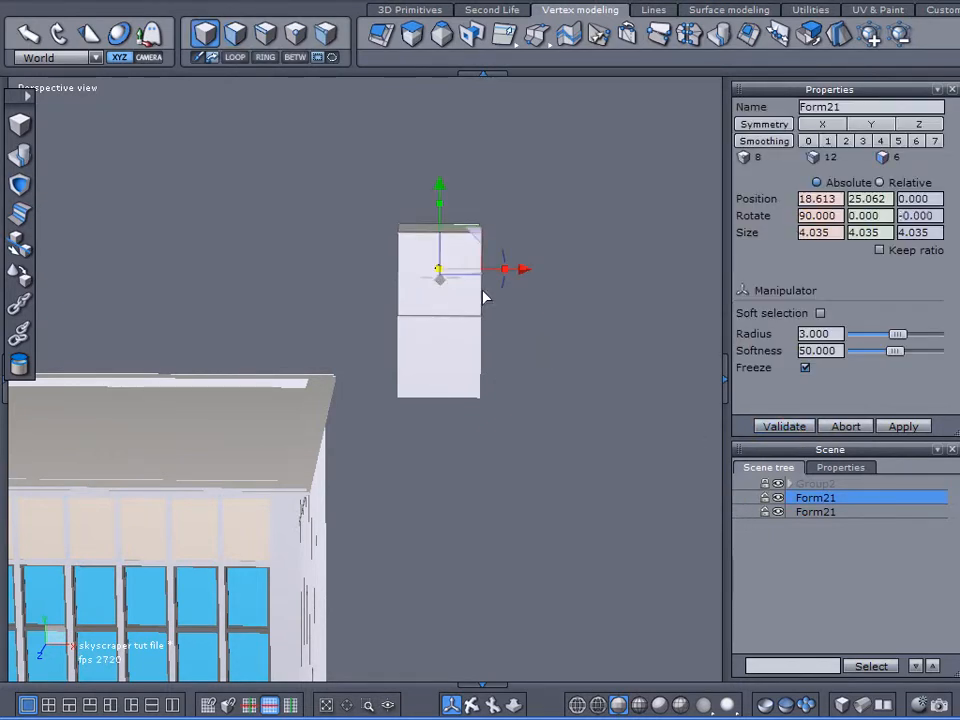
key(ctrl+c)
key(ctrl+v)
drag(440, 192, 439, 81)
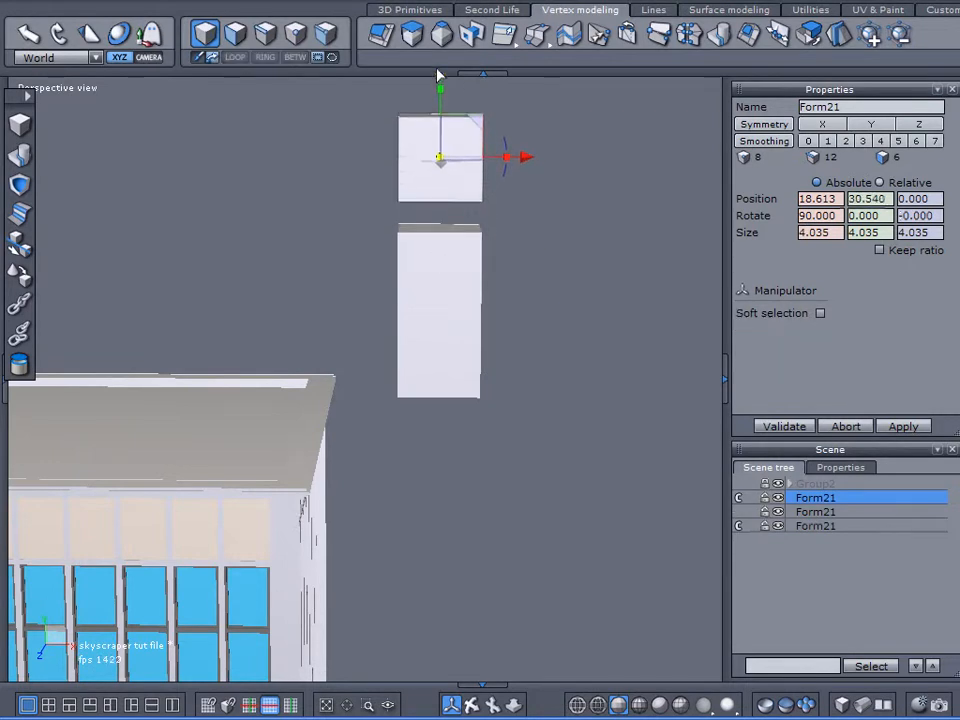
Step: Lay the third cube's front face on top of the two-cube stack and break its clone link
click(18, 272)
click(430, 170)
click(437, 239)
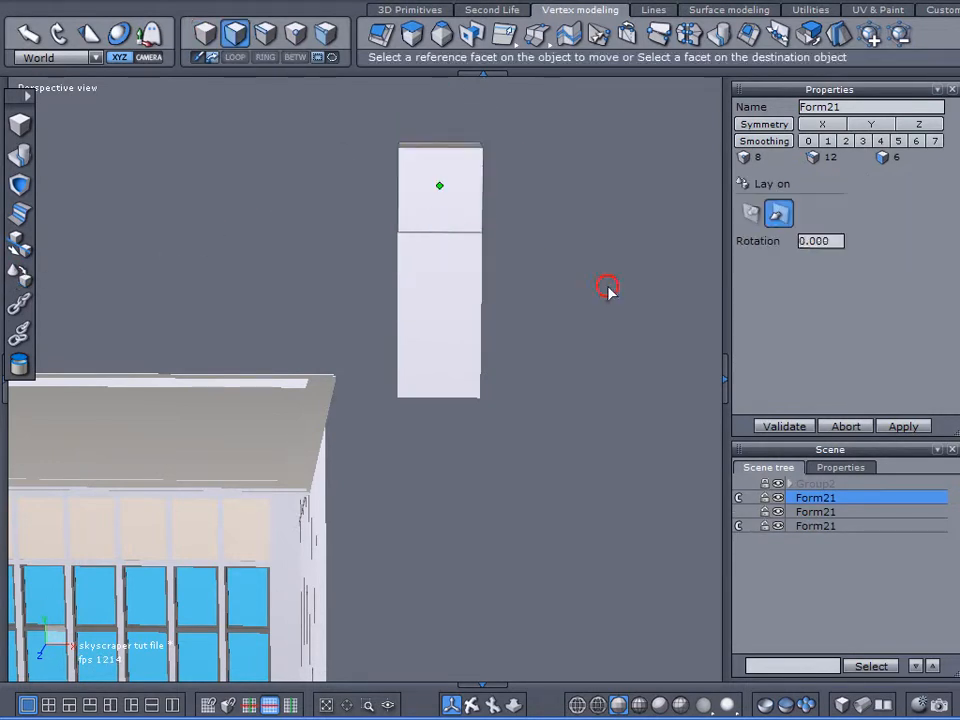
click(784, 426)
click(738, 497)
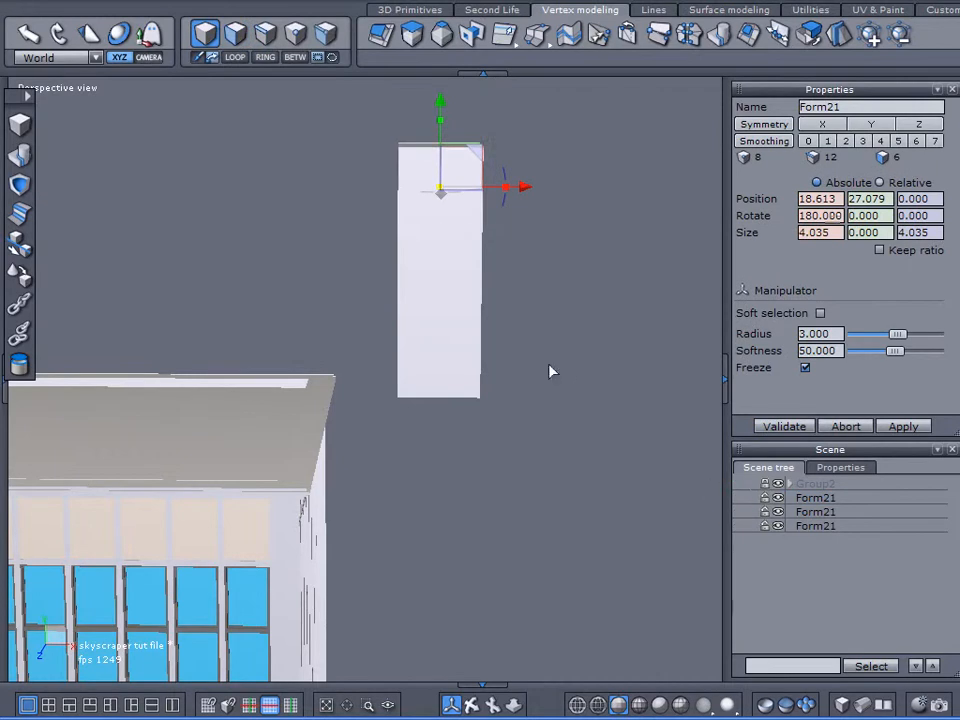
Step: Duplicate the topmost cube and move the copy along X to stand clear beside the three-cube stack
middle_drag(549, 365, 536, 384)
mouse_move(536, 384)
right_down()
mouse_move(557, 386)
mouse_move(538, 382)
right_up()
click(312, 202)
click(398, 221)
key(ctrl+c)
key(ctrl+v)
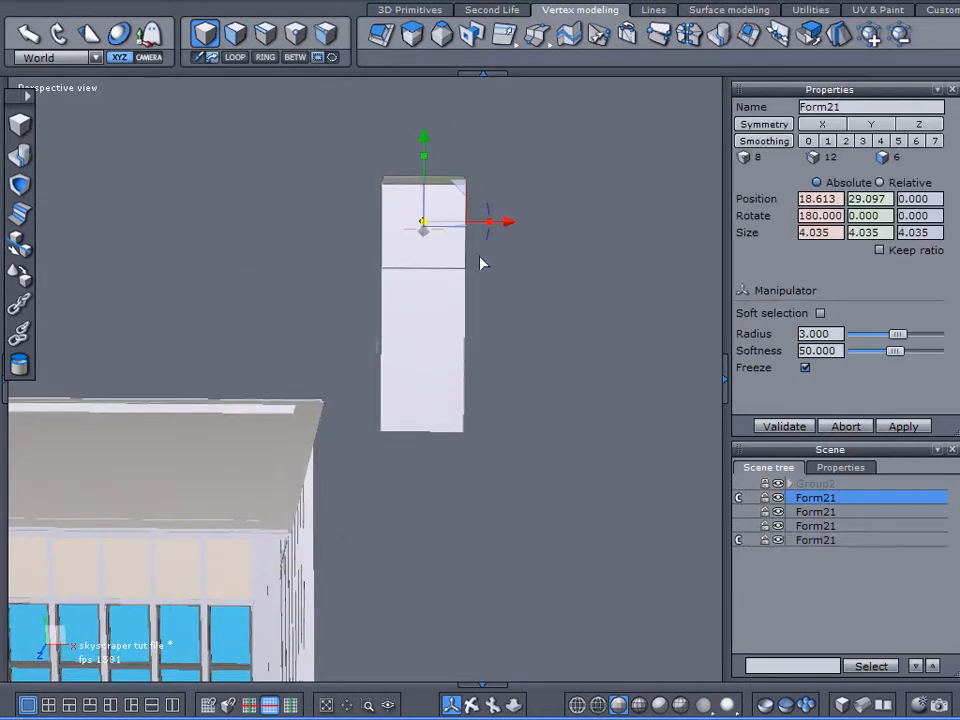
drag(508, 223, 642, 223)
Step: Lay the copied cube's front face against the X-side face of the stack's top cube
click(20, 277)
click(572, 242)
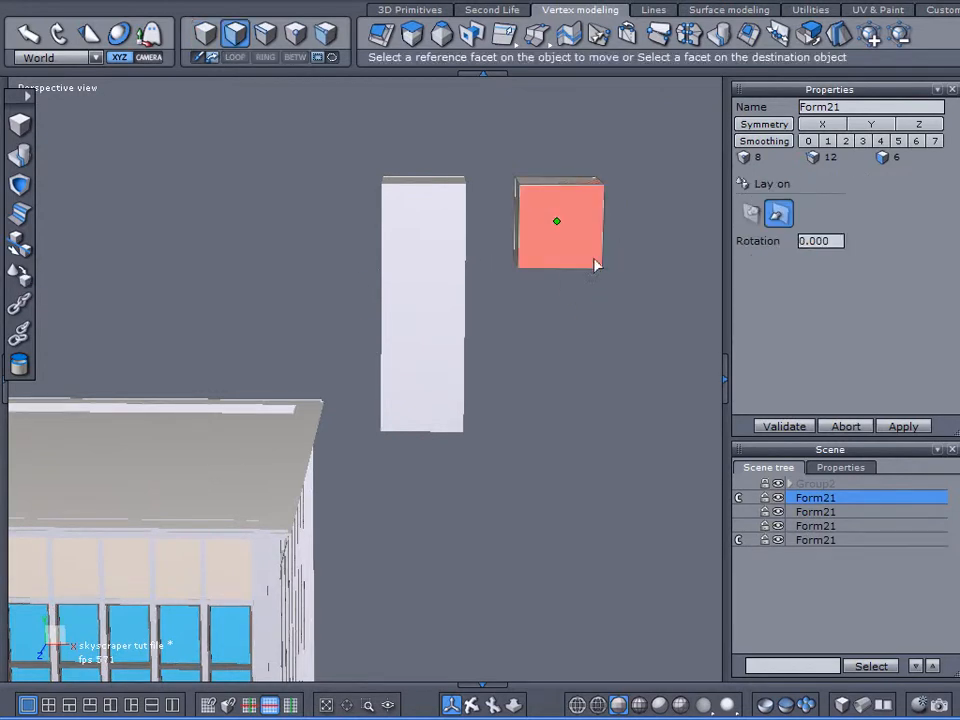
right_drag(520, 377, 490, 379)
click(474, 229)
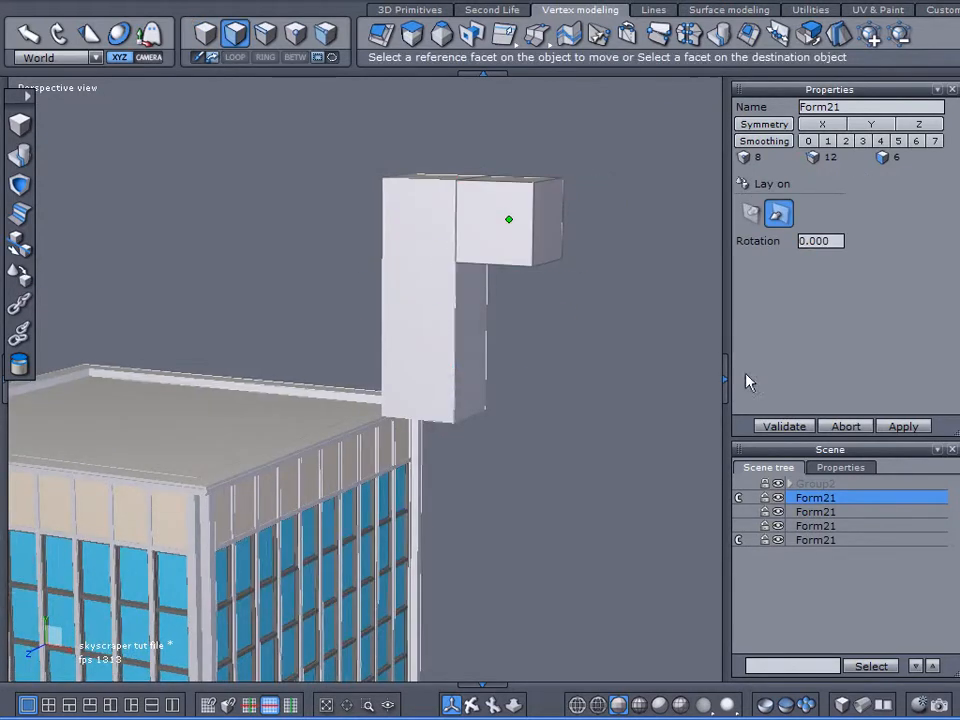
click(766, 427)
Step: Duplicate the side cube along X and lay the copy's front face against that cube's outer side to extend the top row
key(ctrl+c)
key(ctrl+v)
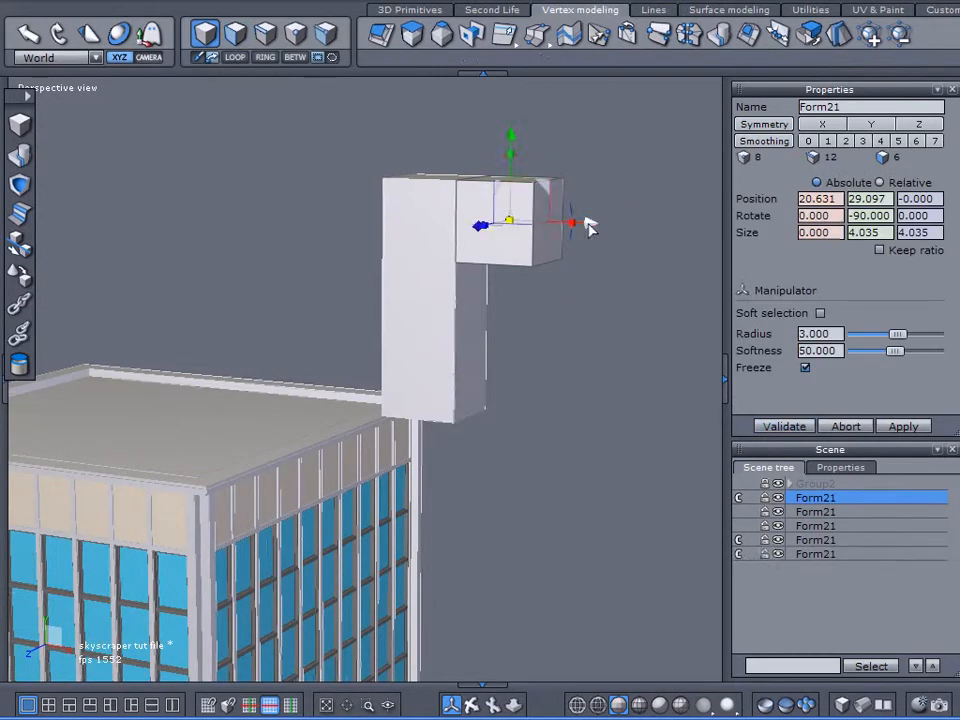
drag(589, 221, 686, 255)
click(18, 213)
click(615, 236)
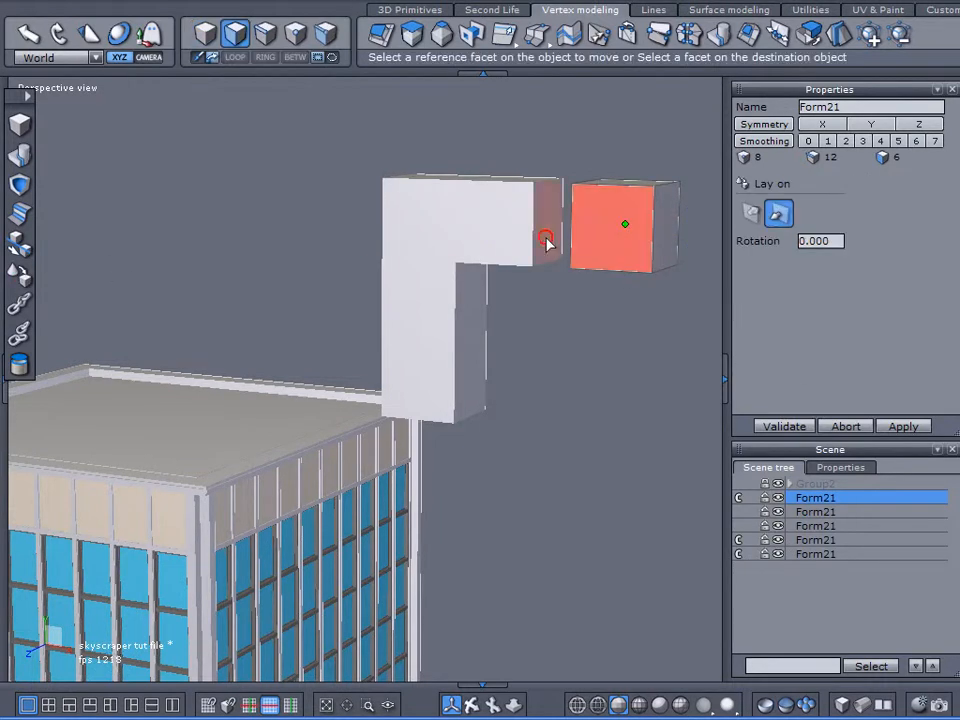
click(546, 240)
click(778, 426)
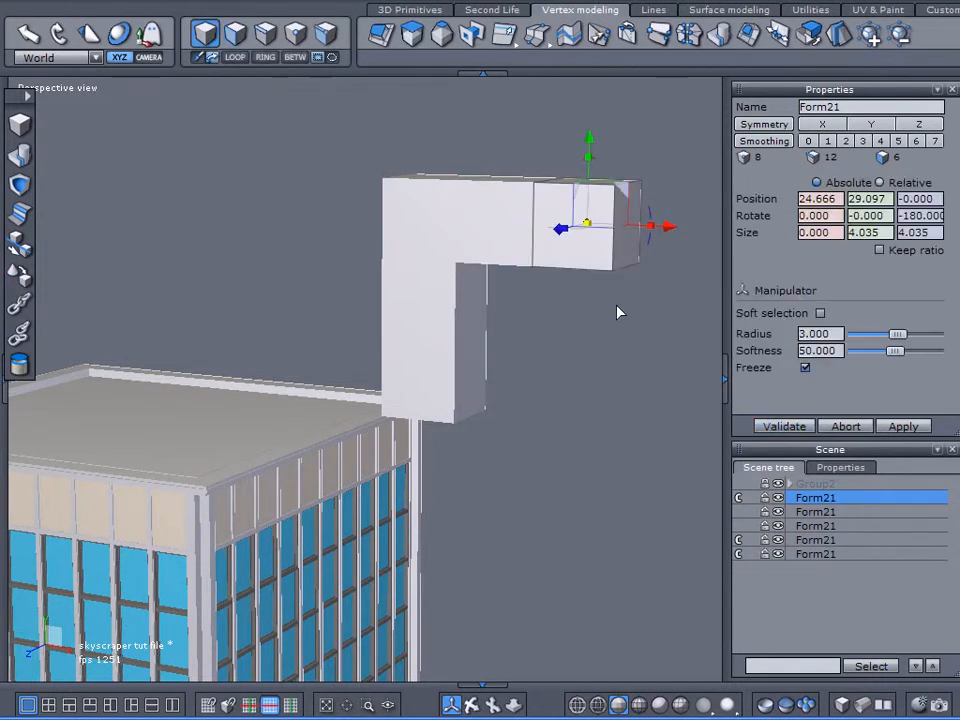
Step: Duplicate the top row's middle cube and move the copy below the row to about 25.6 on X and 20.0 on Y
click(487, 245)
key(ctrl+v)
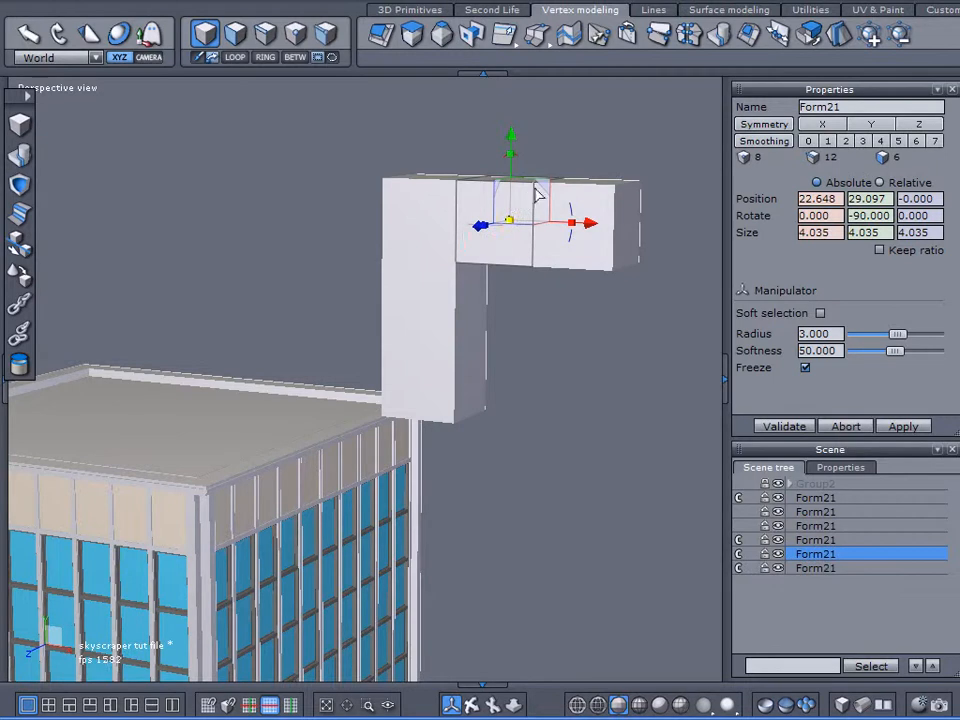
drag(533, 193, 585, 378)
click(17, 278)
click(530, 415)
click(465, 304)
click(787, 422)
click(739, 498)
click(738, 540)
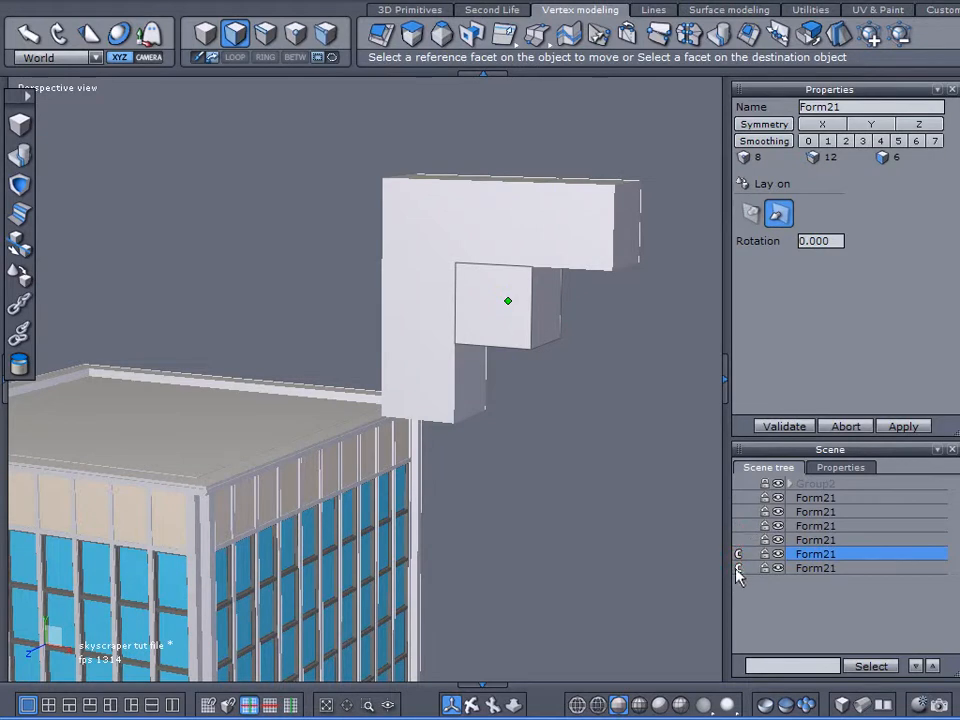
middle_drag(493, 427, 662, 401)
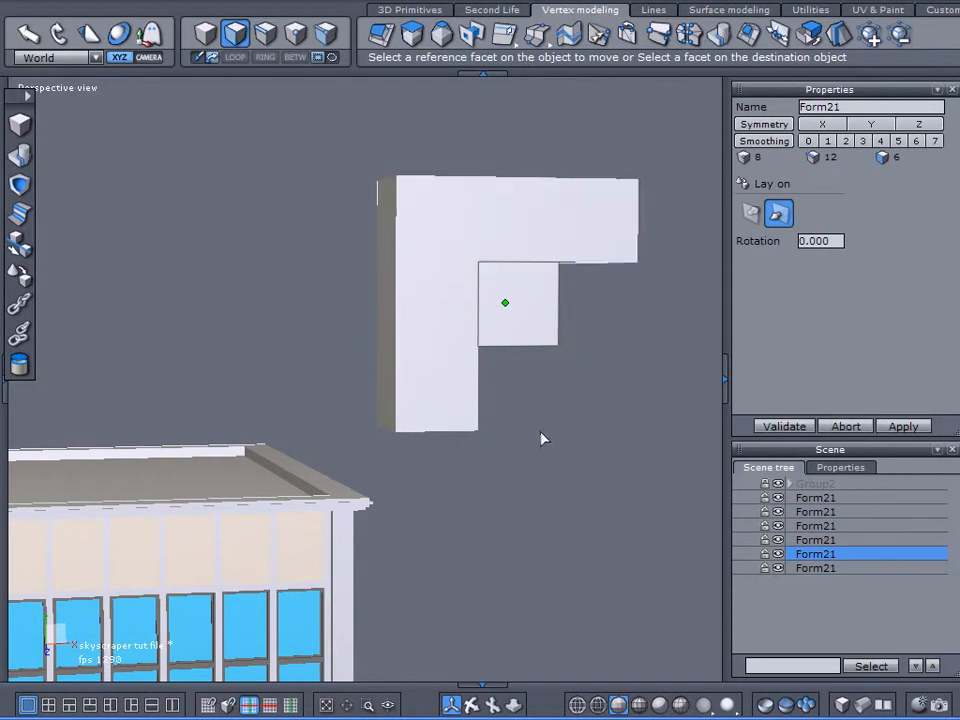
click(430, 197)
click(846, 428)
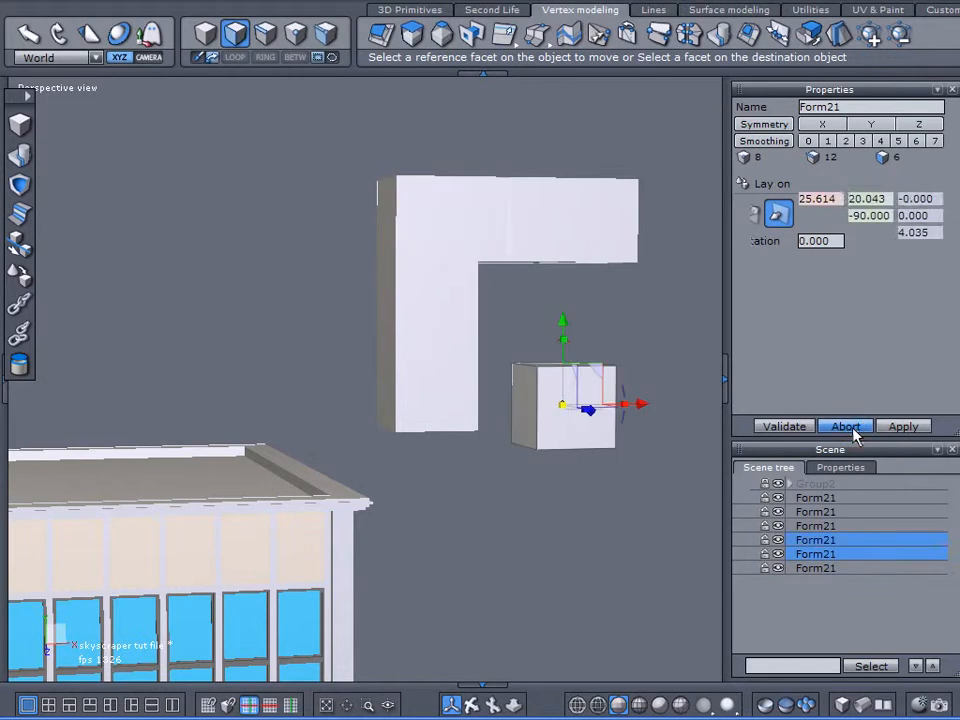
Step: Lay the loose cube's stack-facing side against the X-side face of the stack's middle cube
click(24, 286)
click(517, 422)
middle_drag(517, 422, 506, 300)
click(506, 300)
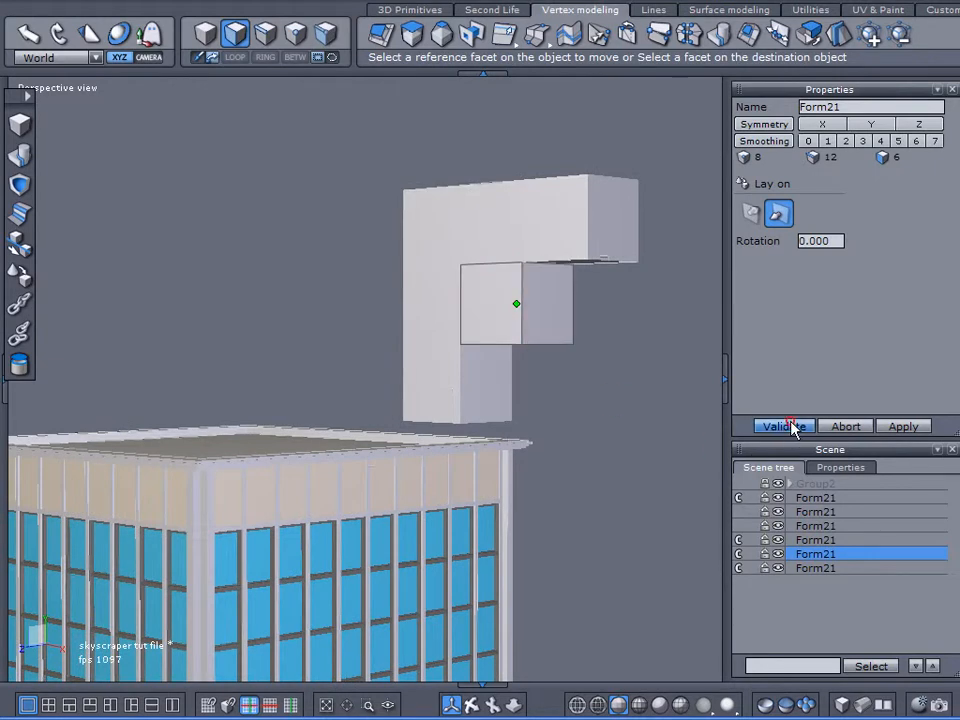
click(790, 427)
Step: Break the clone links of all the remaining linked cubes
click(668, 463)
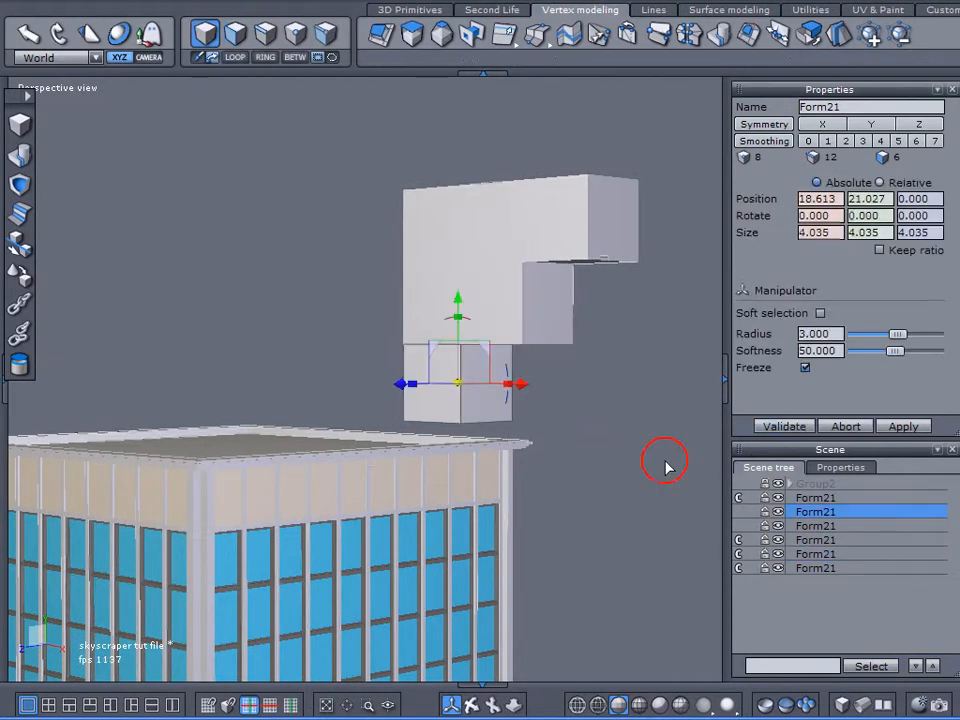
click(738, 540)
middle_drag(740, 572, 603, 509)
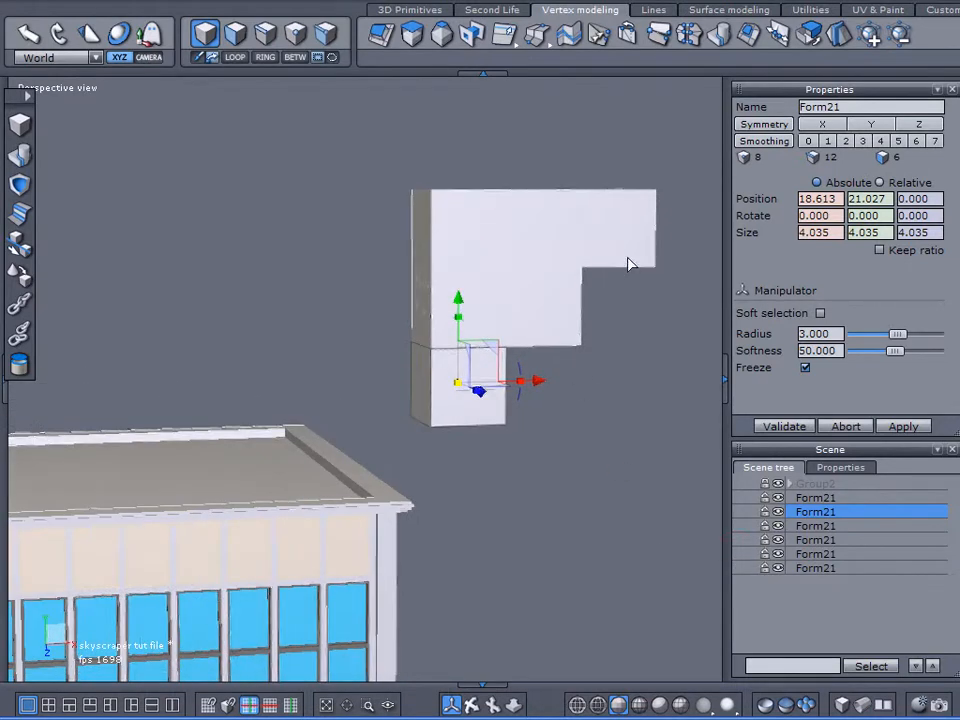
Step: Select the corner cube where the vertical stack meets the top row
scroll(576, 215, up, 2)
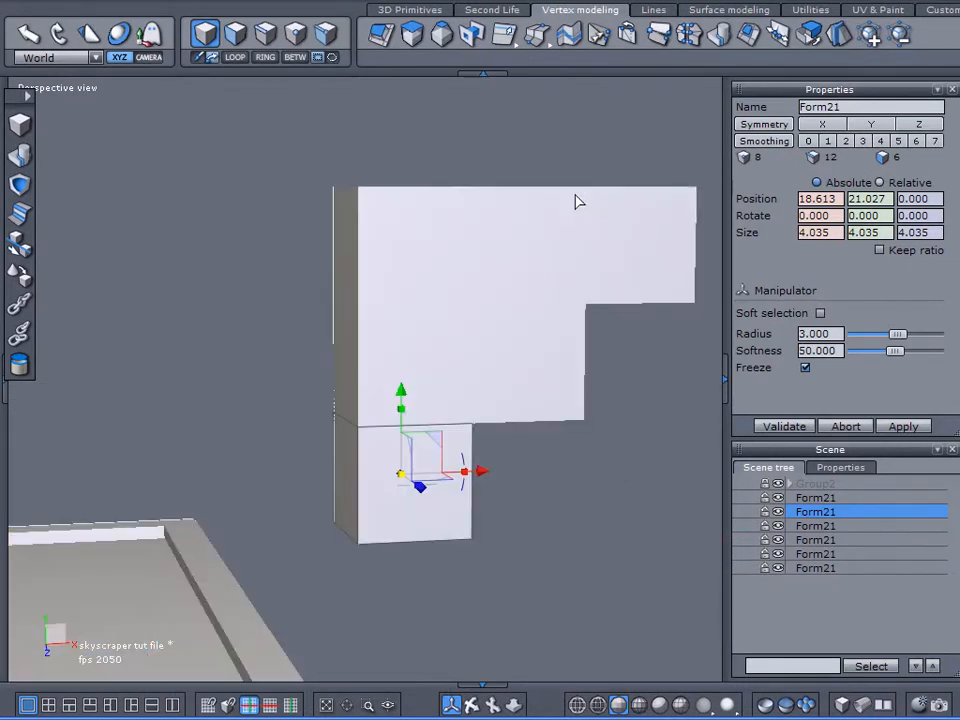
click(429, 270)
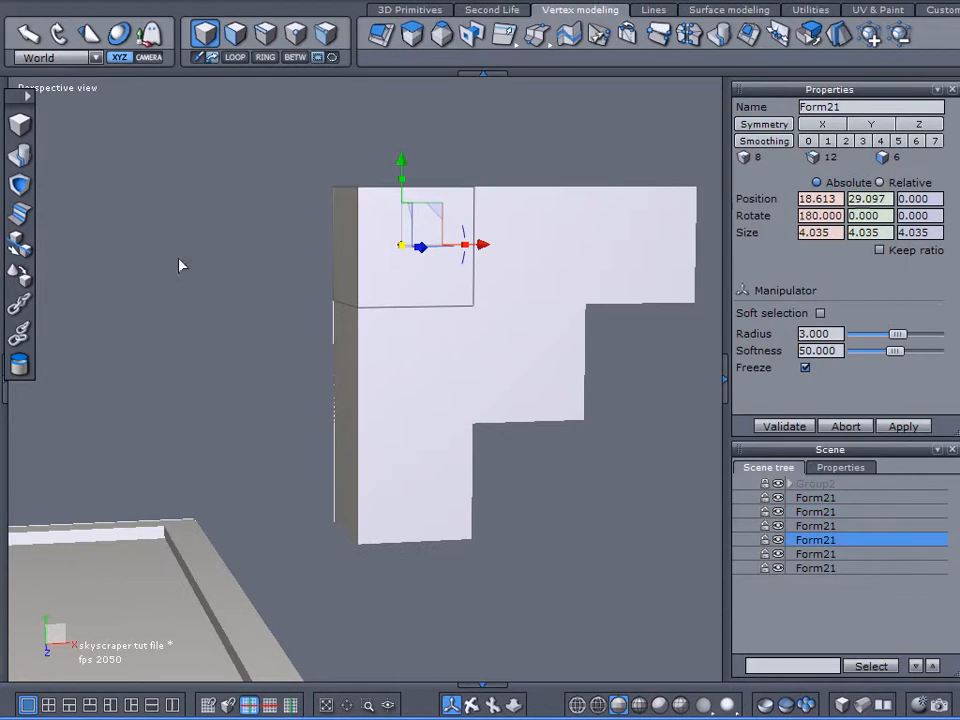
click(20, 184)
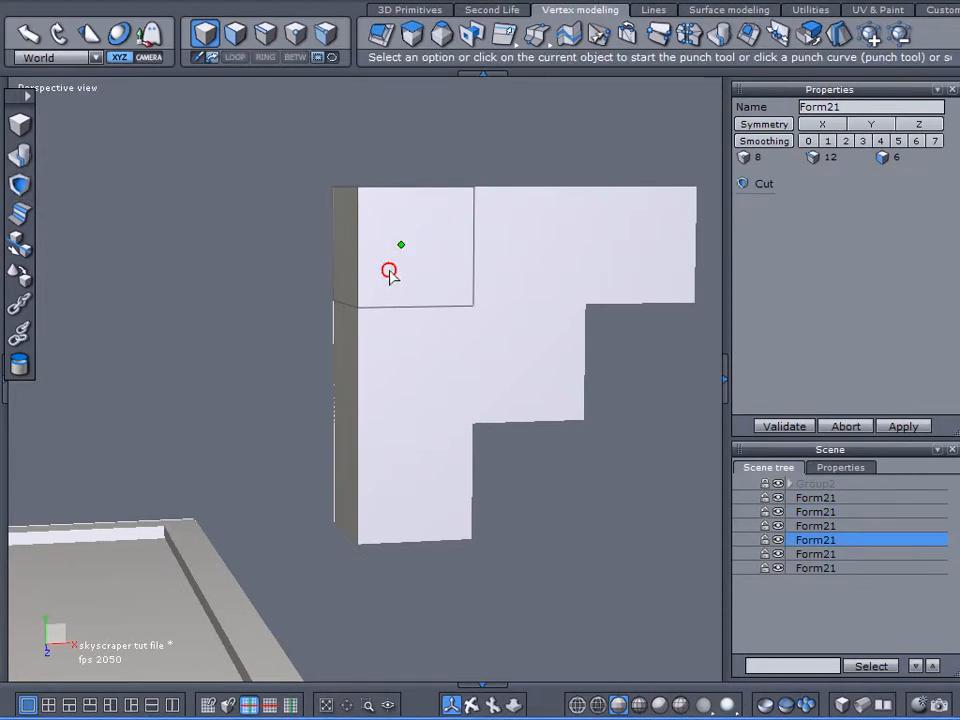
click(388, 271)
click(848, 428)
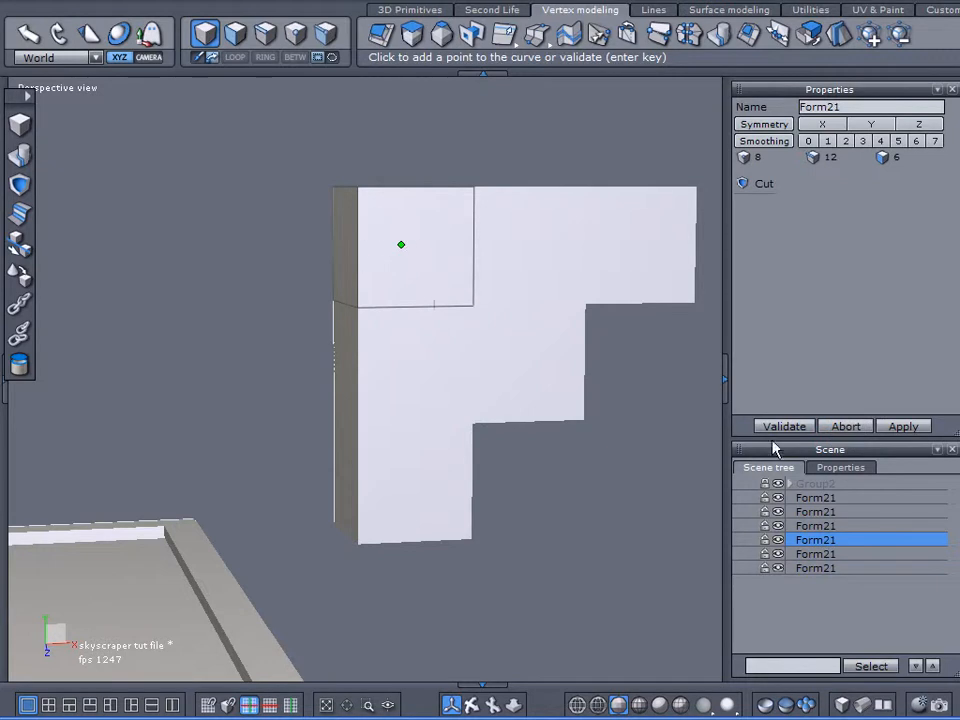
click(846, 426)
Step: Merge the selected corner cube with the top row's middle cube using a Boolean union
click(20, 184)
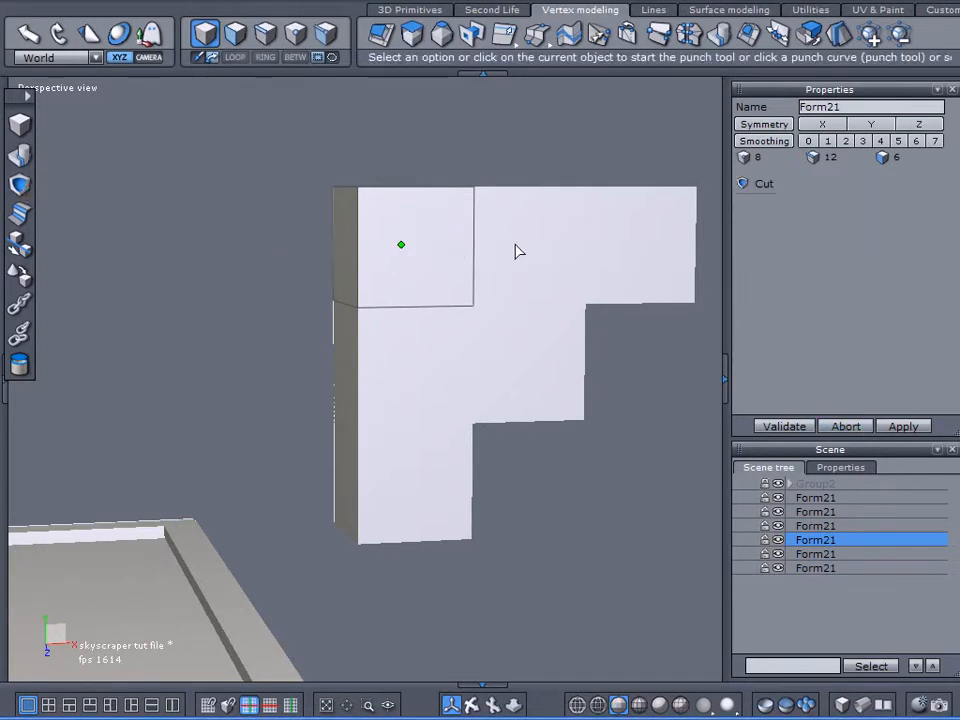
click(530, 244)
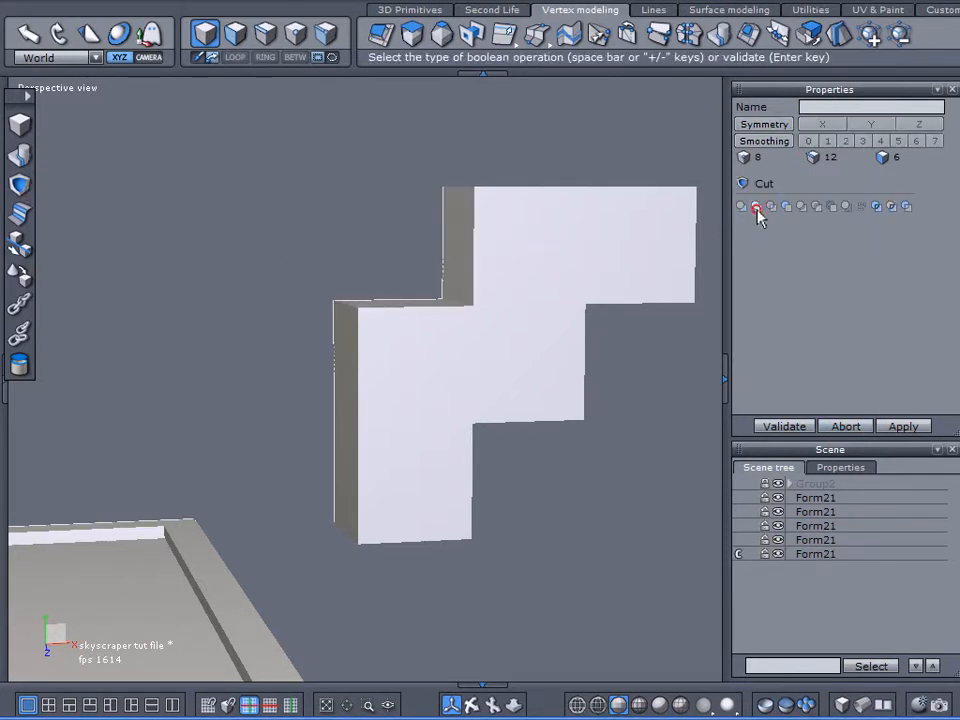
click(755, 208)
click(784, 424)
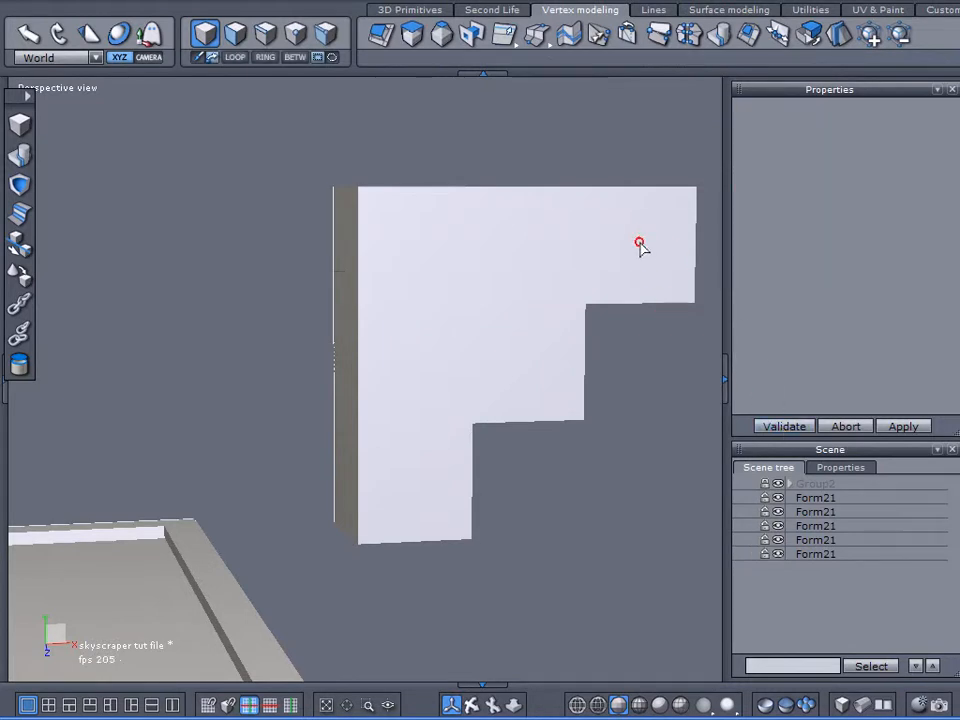
Step: Merge the two-cube block with the outermost cube of the top row using a Boolean union
click(641, 249)
click(537, 241)
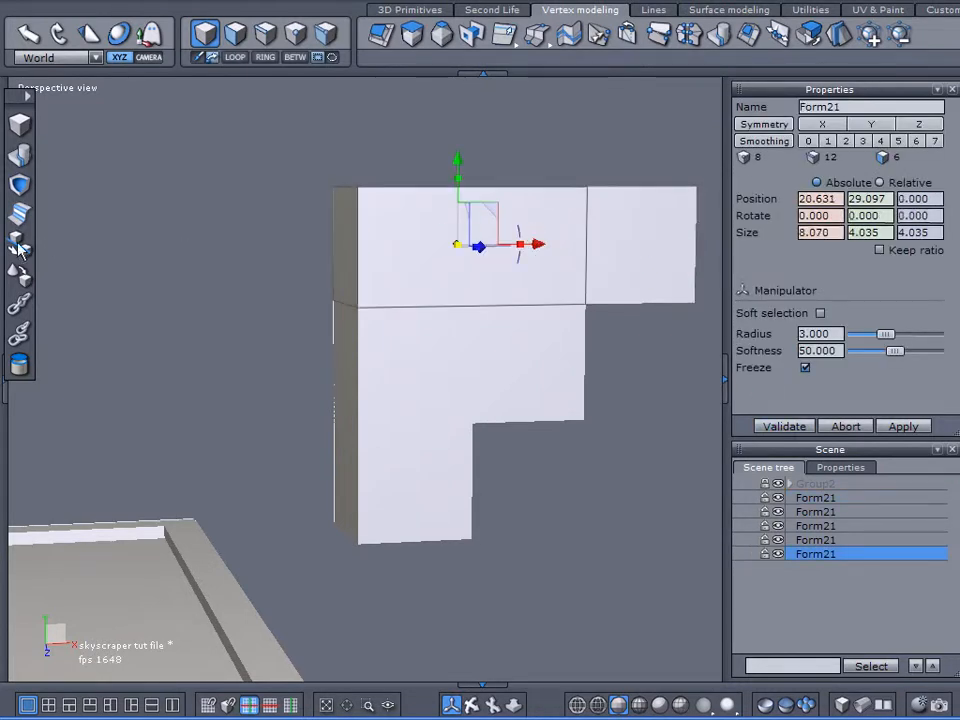
click(18, 186)
click(621, 264)
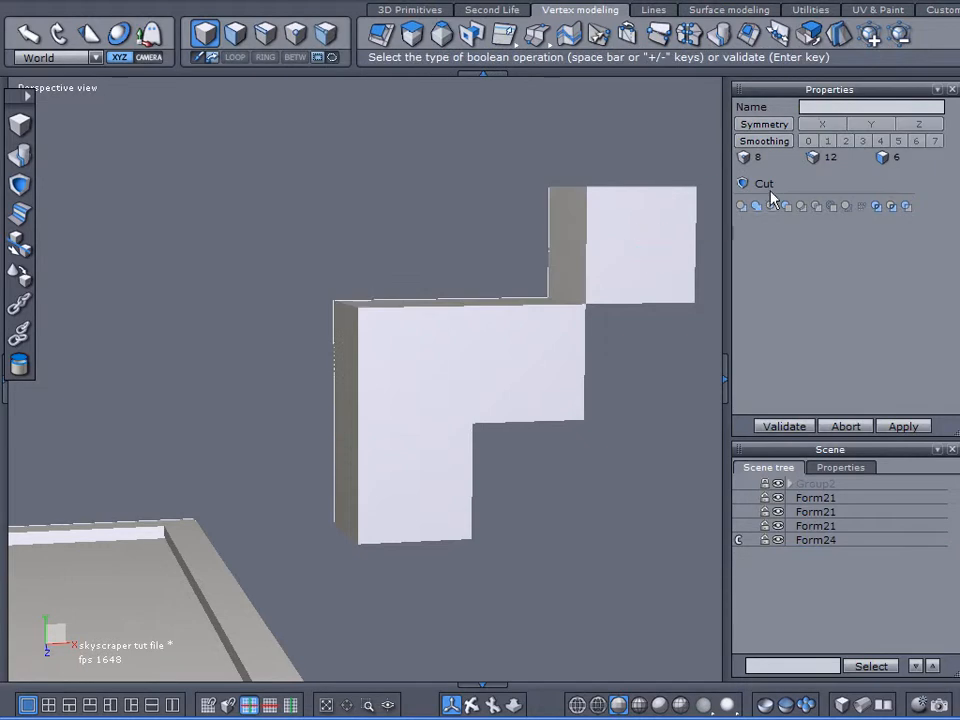
click(755, 206)
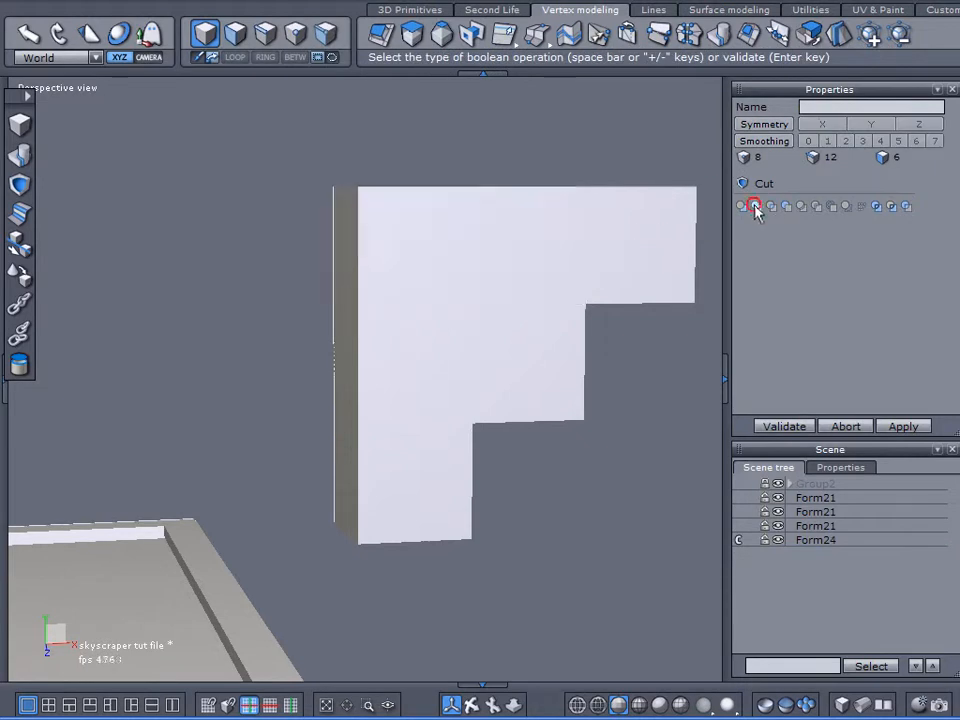
click(784, 425)
Step: Merge the three-cube top bar with the stack's middle cube beneath it using a Boolean union
click(424, 229)
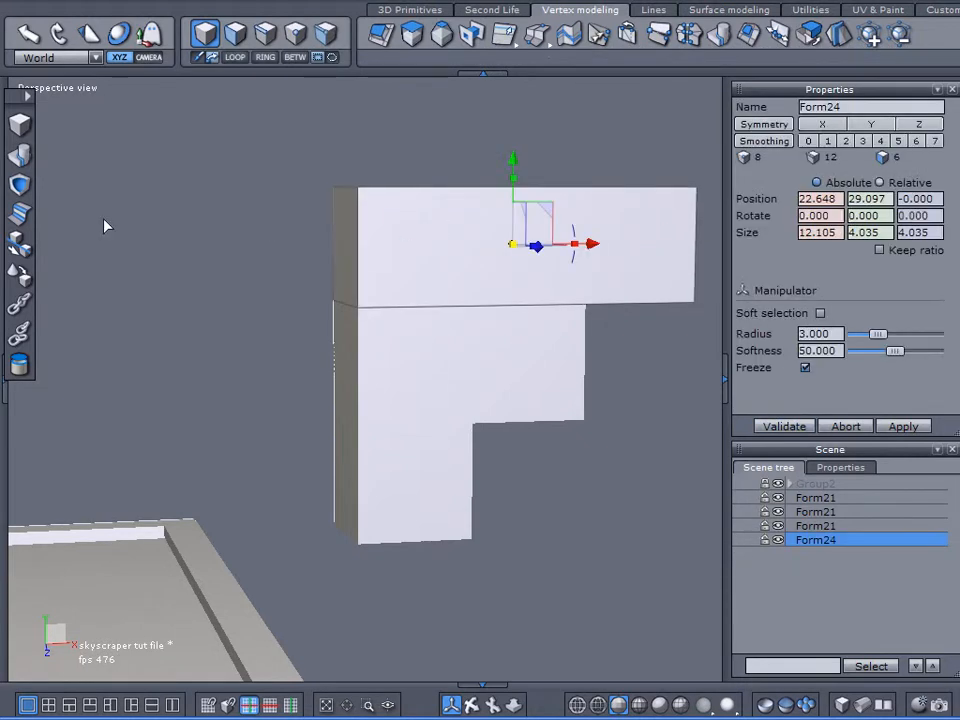
click(19, 186)
click(440, 368)
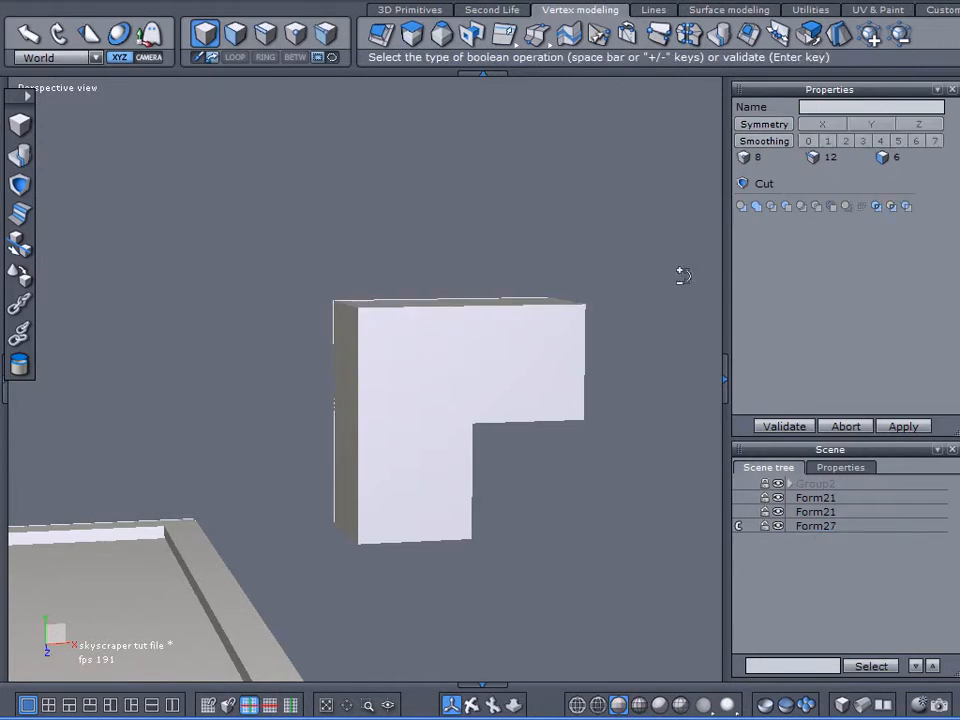
click(757, 208)
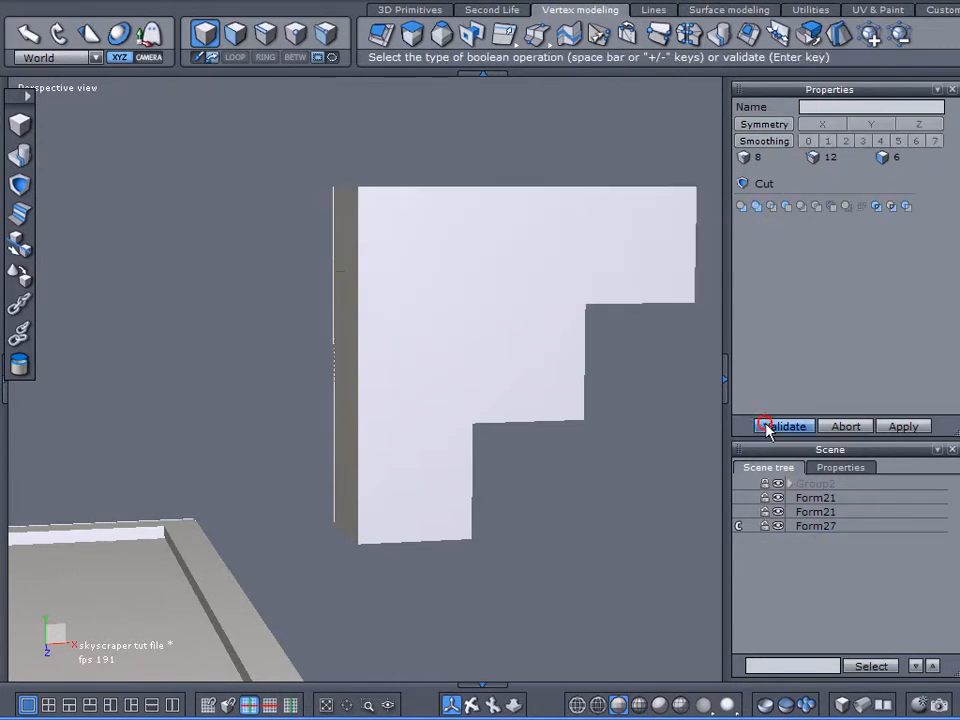
click(784, 425)
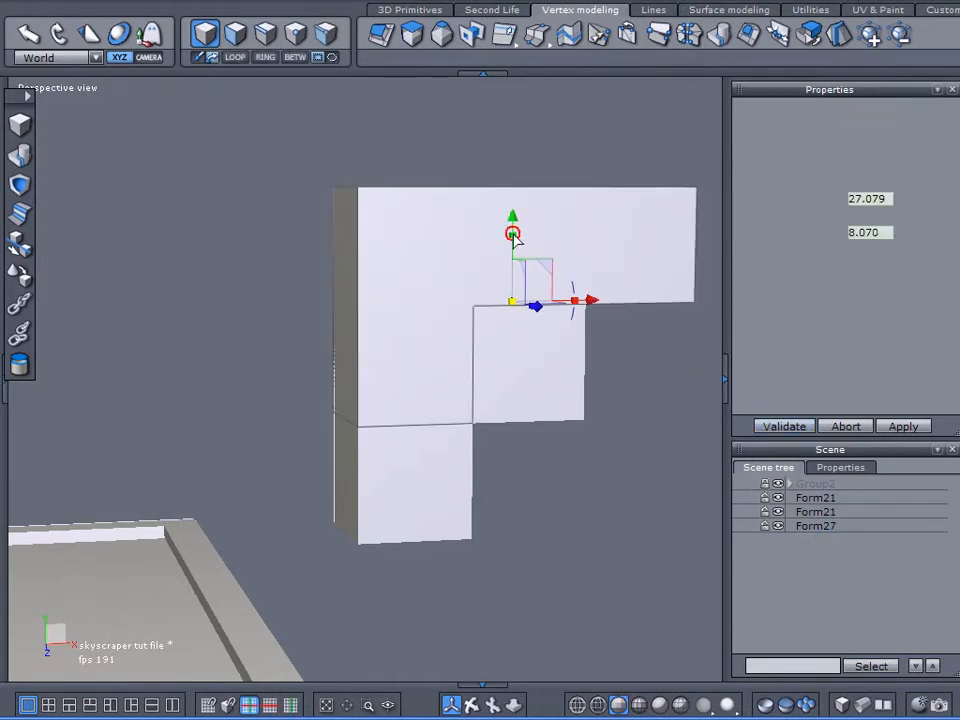
Step: Merge the L-shaped block with the cube filling its inner corner using a Boolean union
click(19, 185)
click(516, 334)
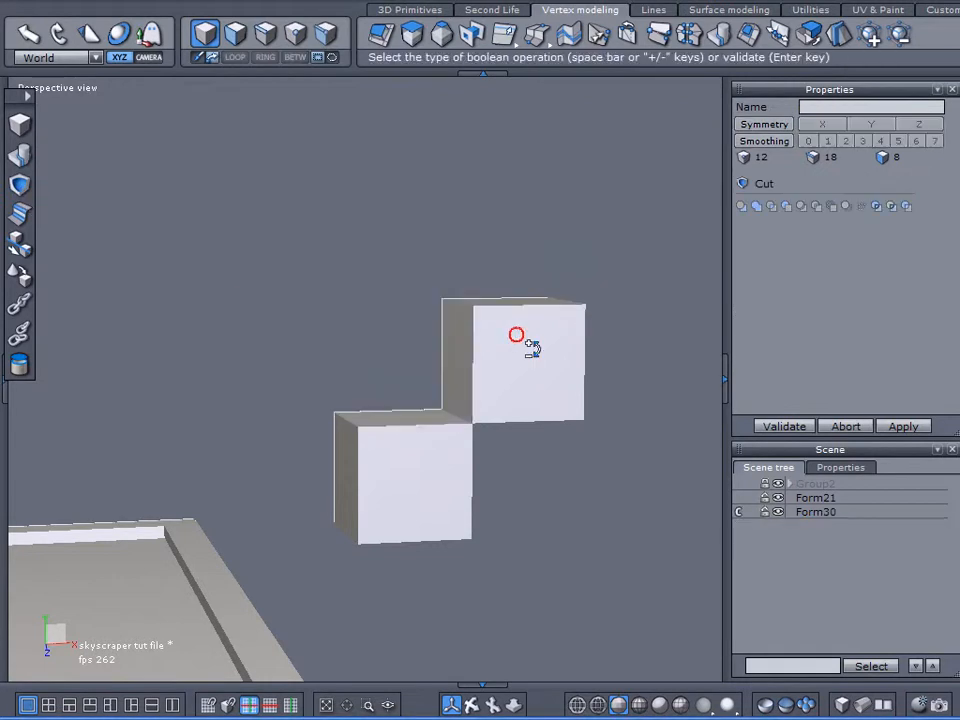
click(757, 208)
click(762, 425)
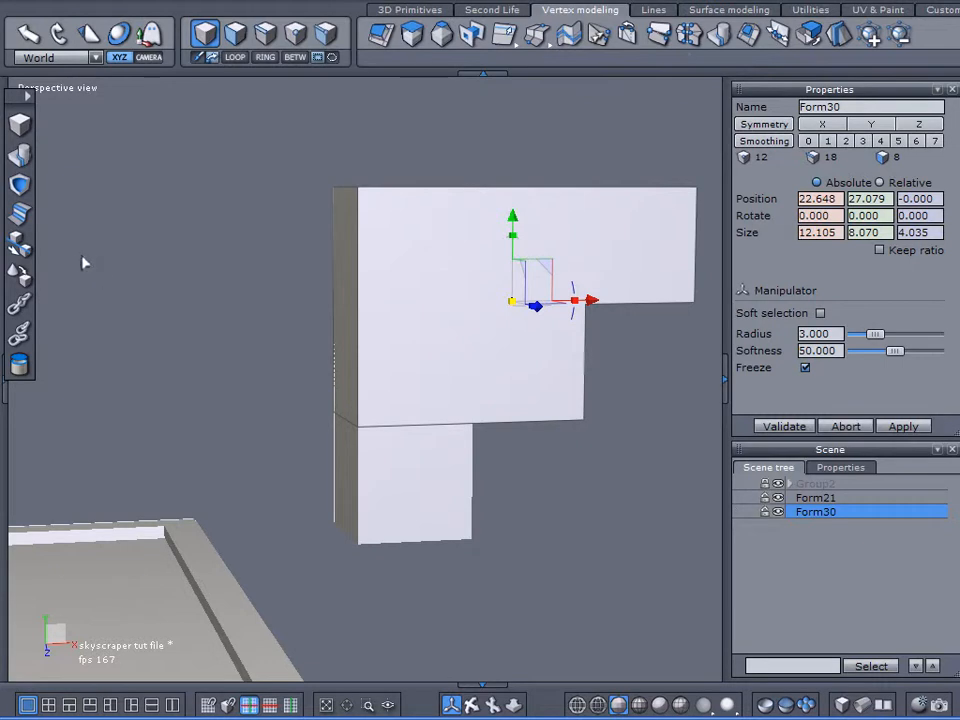
Step: Merge the block with the last cube at the stack's base using a Boolean union and select the resulting staircase shape
click(19, 185)
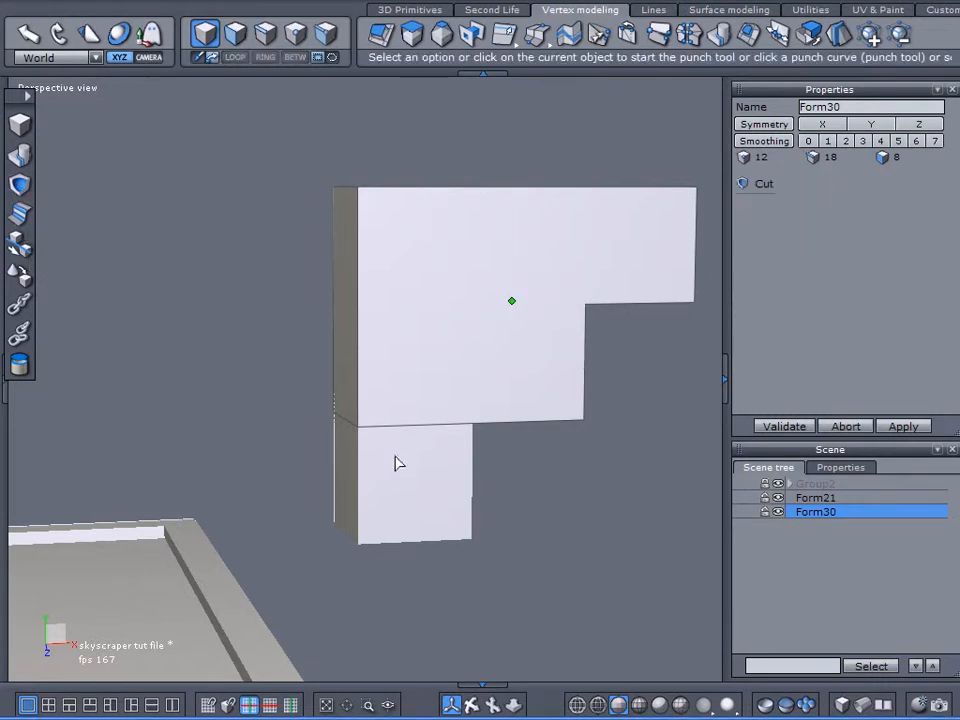
click(395, 463)
click(757, 208)
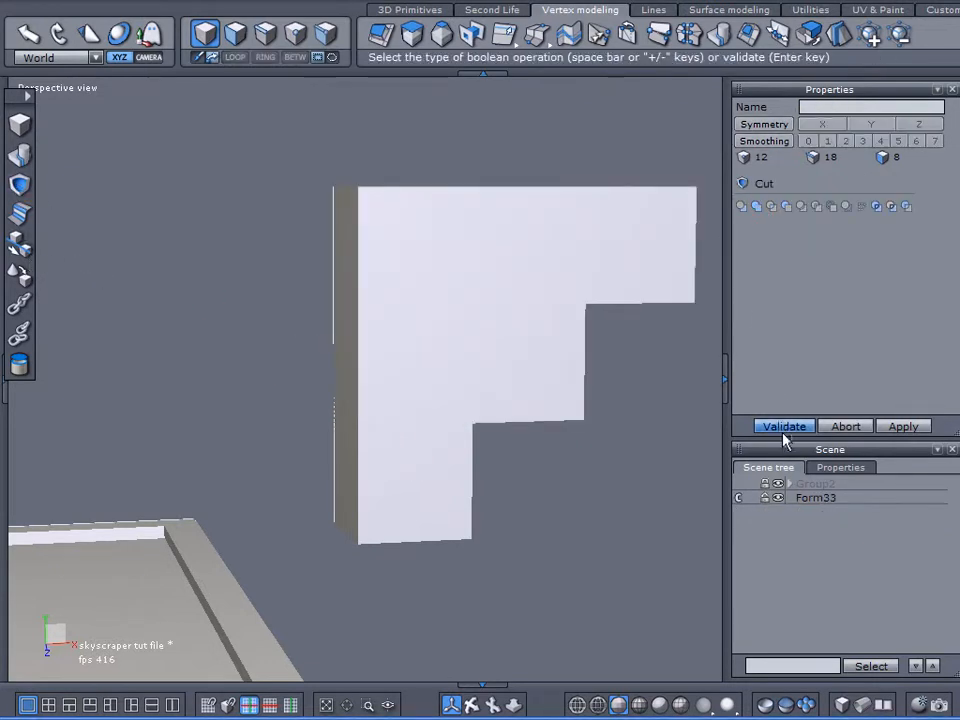
click(784, 425)
click(478, 375)
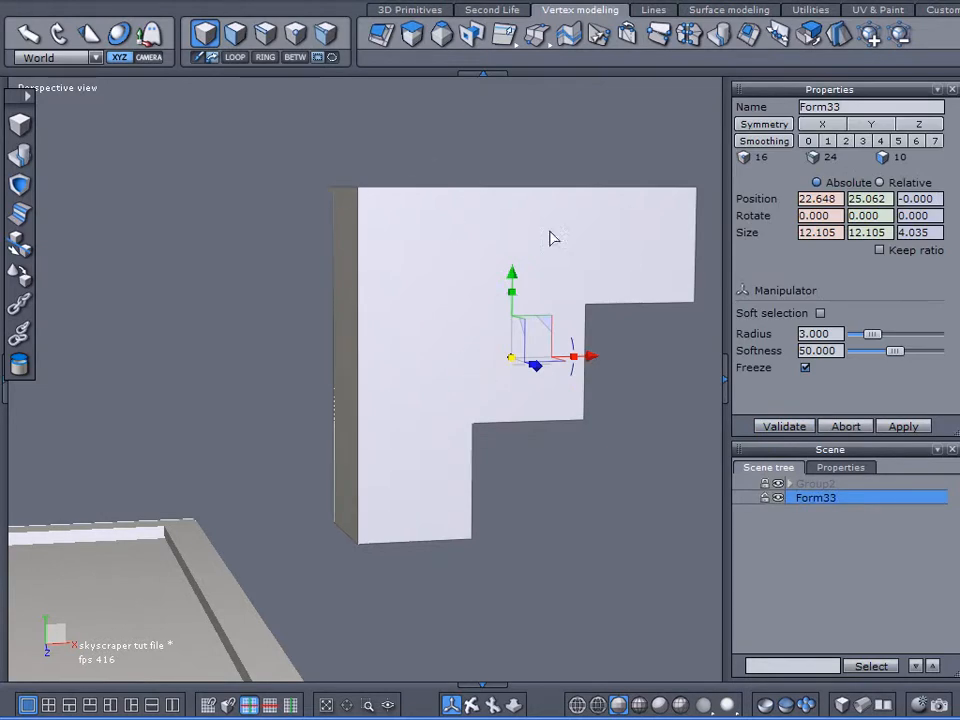
right_drag(396, 274, 354, 193)
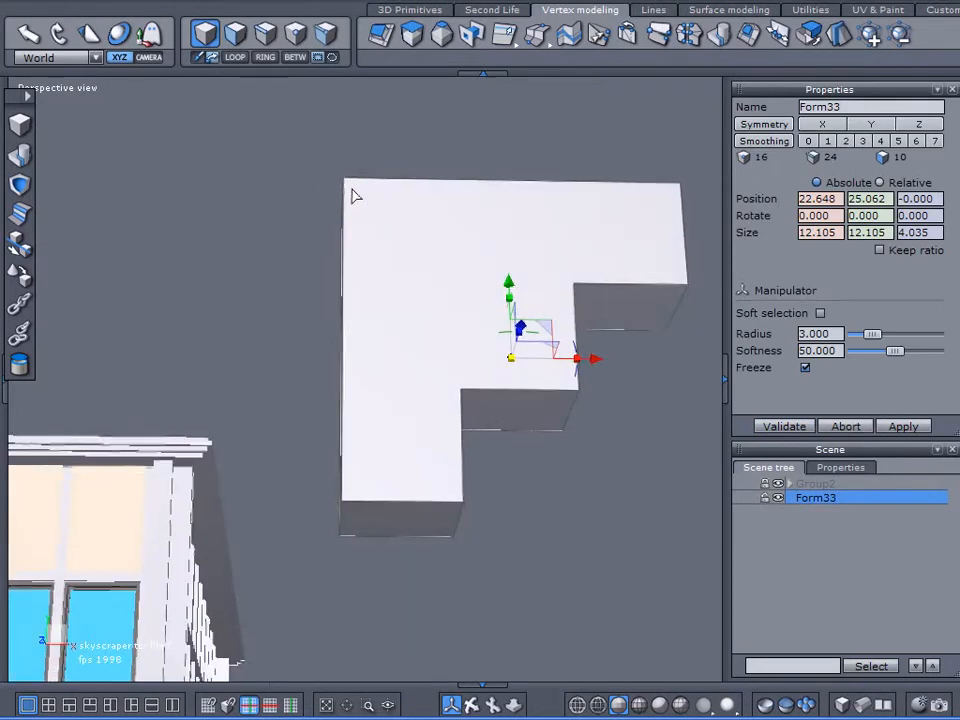
right_drag(405, 248, 200, 318)
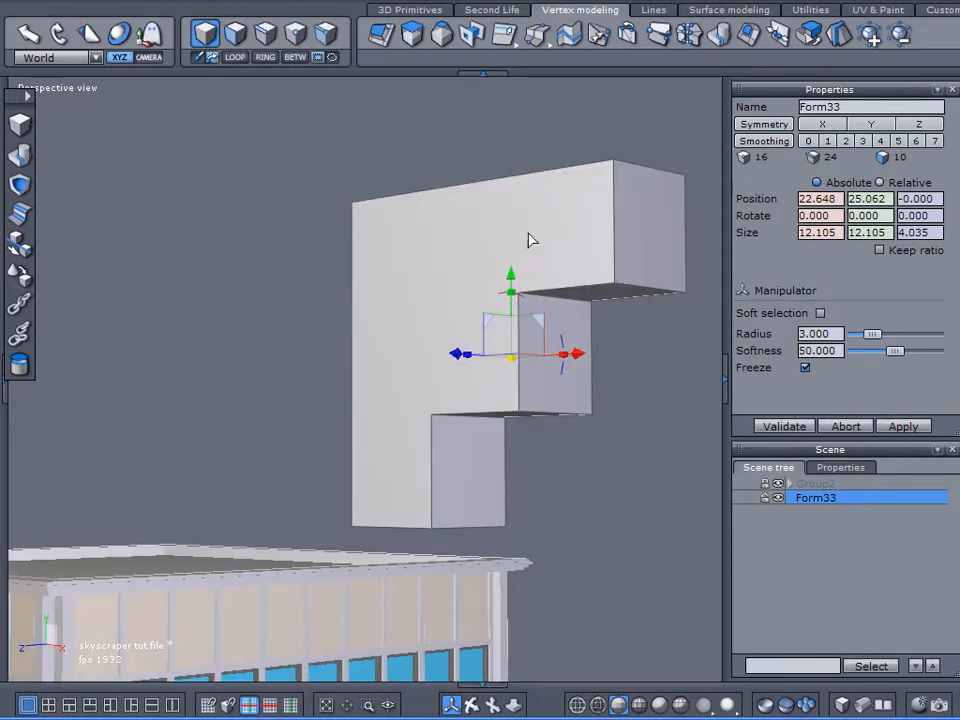
right_drag(331, 358, 528, 412)
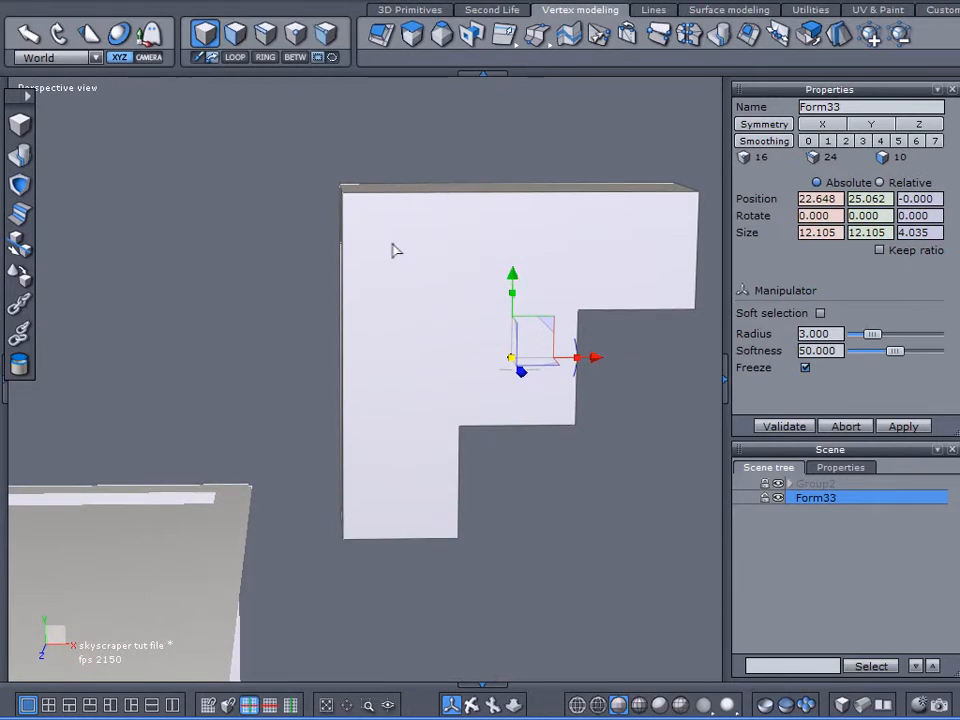
right_drag(392, 246, 446, 272)
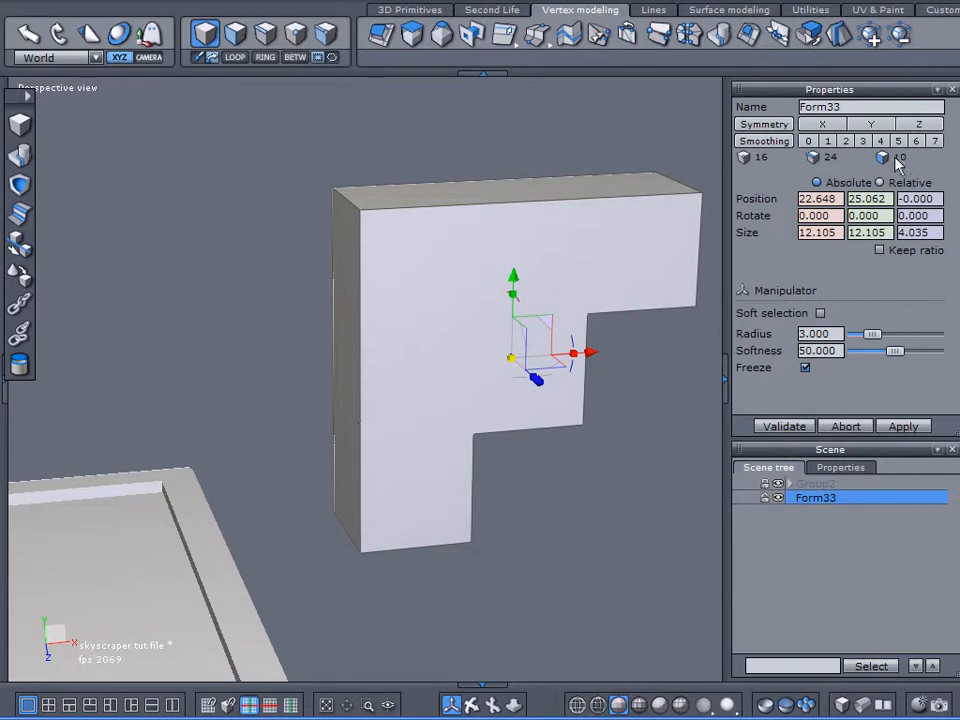
Step: Scale the staircase shape down to about 2.37 units and lower it to about Y 11, beside the skyscraper's upper floors
right_drag(465, 350, 285, 305)
scroll(342, 308, down, 3)
right_drag(342, 316, 490, 389)
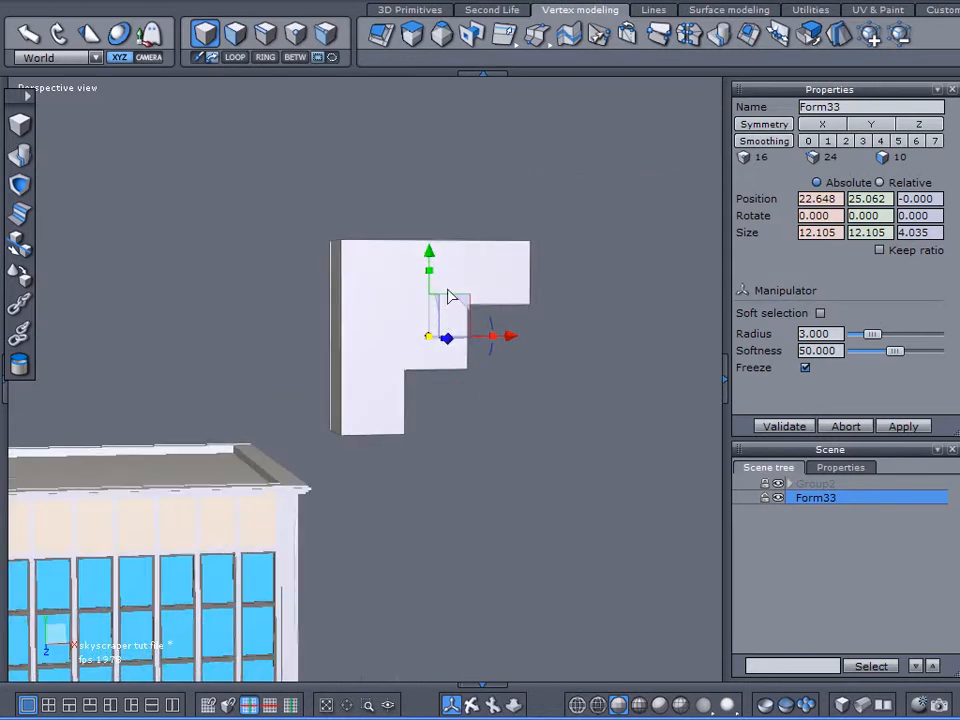
drag(435, 268, 410, 500)
drag(420, 556, 240, 594)
scroll(405, 478, up, 5)
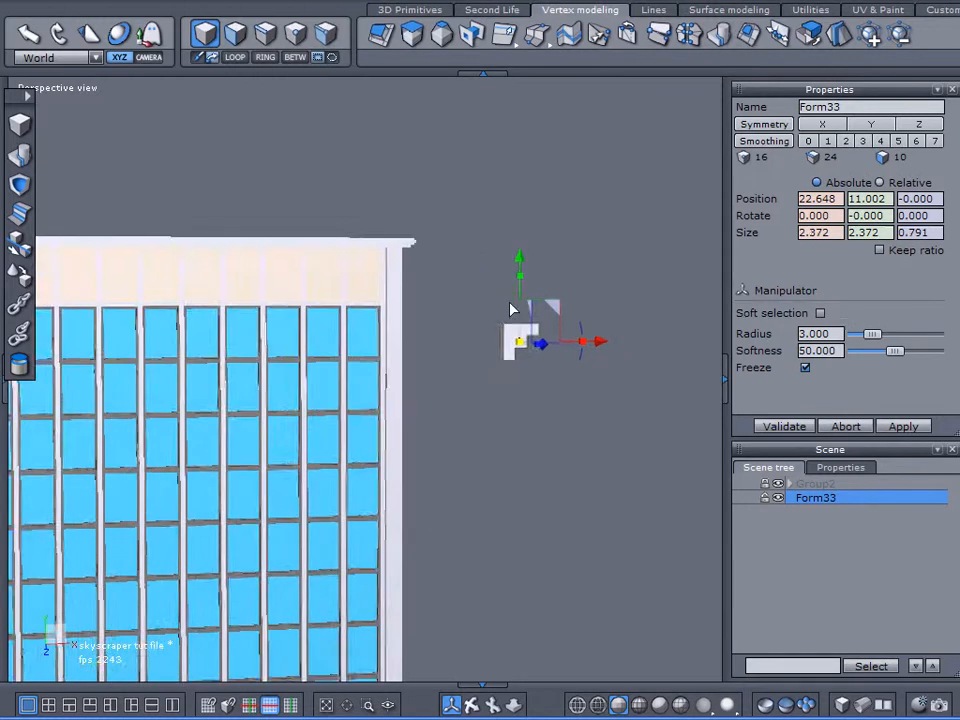
Step: Move the staircase shape against the skyscraper's side wall beneath the roof edge, at about X 12.567 and Y 15.435
drag(599, 366, 308, 373)
right_drag(285, 388, 136, 408)
scroll(138, 362, up, 3)
right_drag(160, 368, 362, 315)
middle_drag(374, 285, 459, 385)
drag(405, 453, 316, 228)
scroll(296, 203, up, 3)
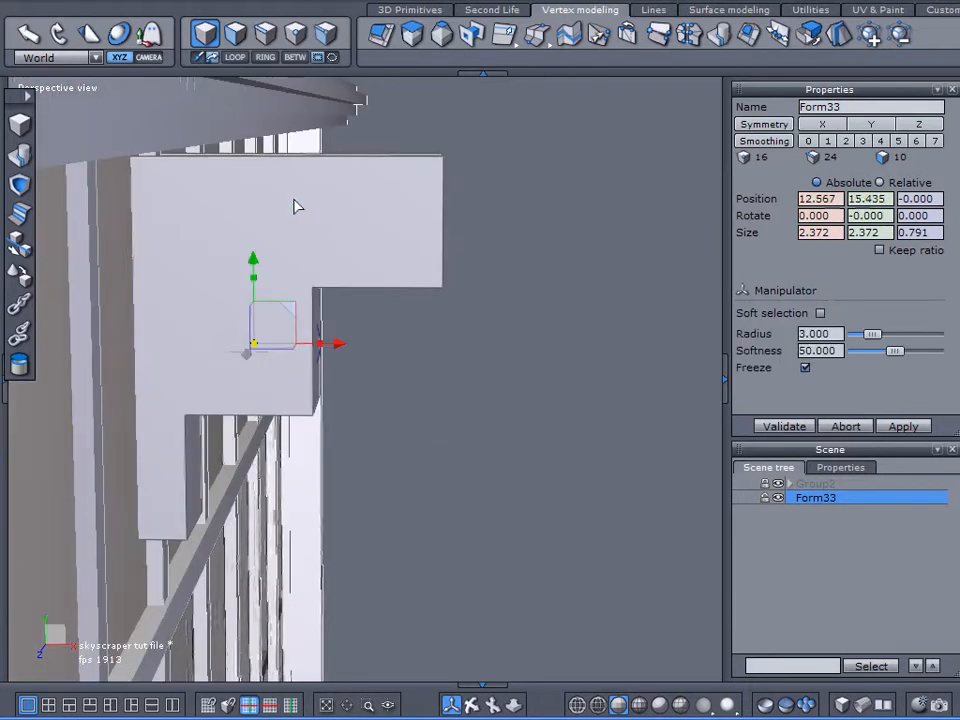
Step: Shrink the shape to about 0.735 units high and fit it under the roof ledge at about X 12.226, Y 16.356, Z 0.616
drag(255, 348, 128, 358)
right_drag(128, 358, 237, 294)
drag(279, 312, 154, 223)
drag(242, 181, 230, 157)
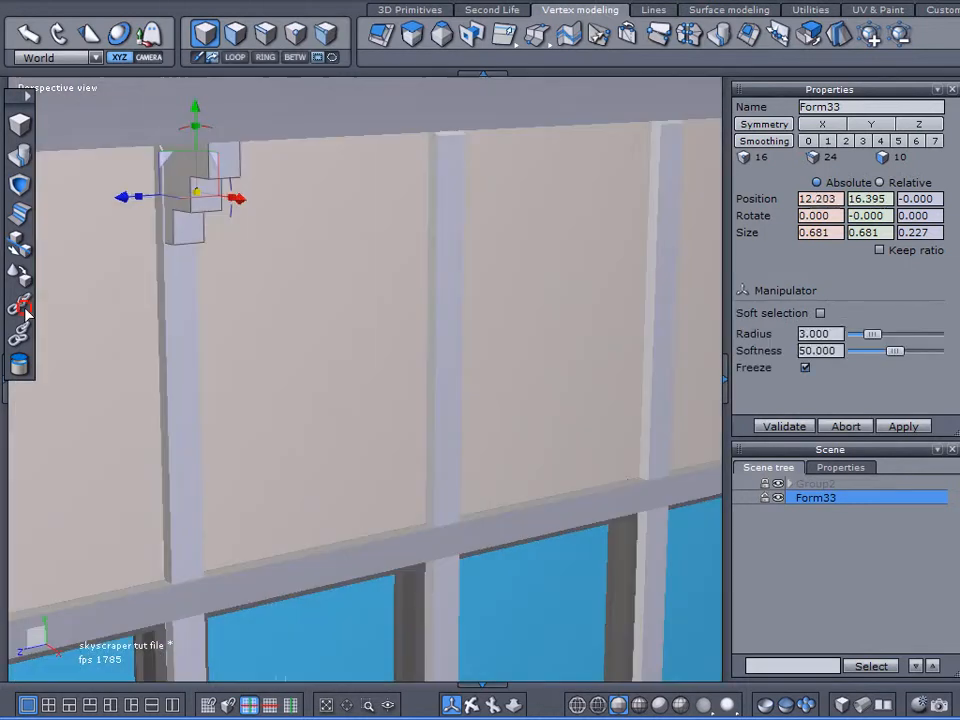
right_drag(25, 312, 16, 311)
right_drag(124, 199, 393, 307)
mouse_move(299, 223)
mouse_down()
mouse_move(299, 240)
mouse_move(292, 214)
mouse_move(283, 224)
mouse_up()
drag(300, 303, 388, 304)
mouse_move(300, 219)
mouse_down()
mouse_move(302, 240)
mouse_move(304, 229)
mouse_up()
scroll(300, 310, up, 2)
Step: Chamfer the lower outer edge of the shape's middle step with radius 0.161 and range 4
click(268, 42)
middle_drag(375, 314, 349, 315)
scroll(349, 315, up, 3)
scroll(346, 340, down, 3)
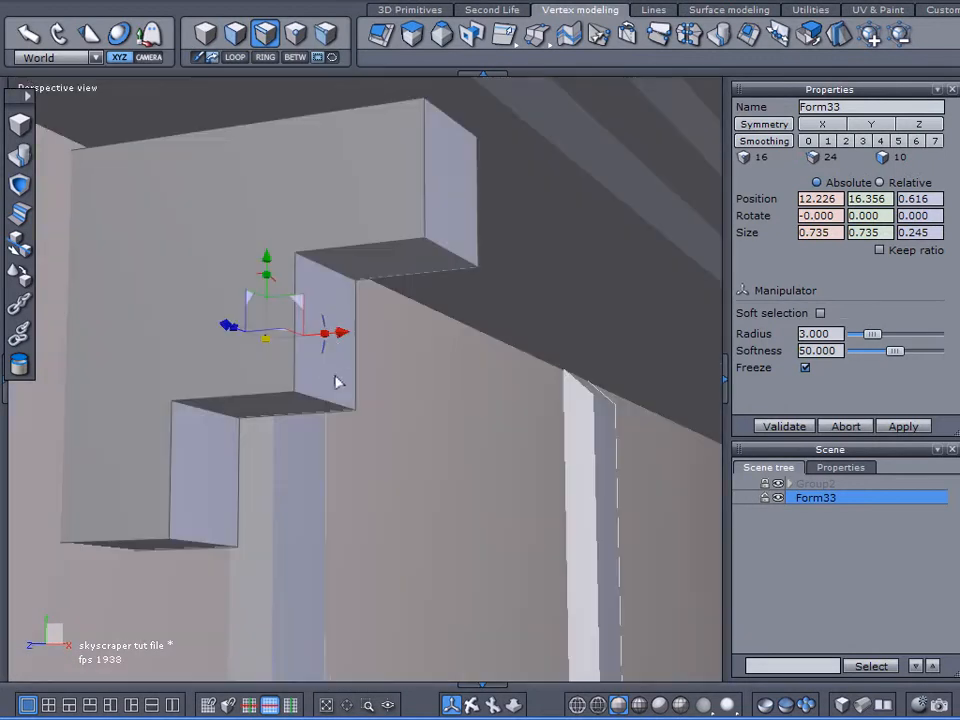
click(318, 404)
click(67, 237)
middle_drag(225, 330, 304, 353)
drag(853, 240, 853, 268)
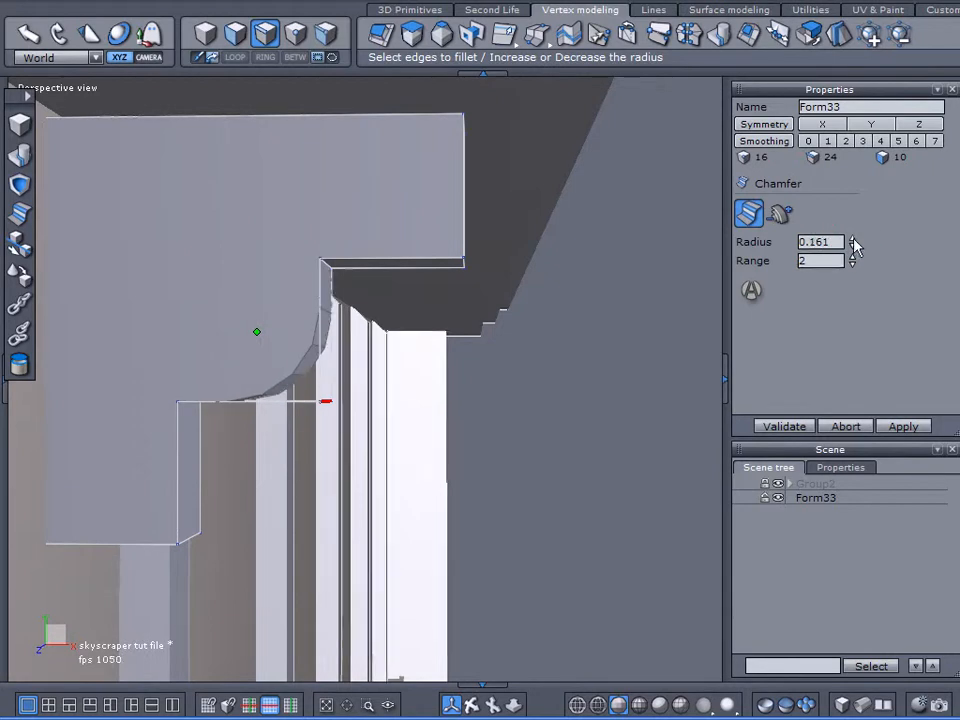
Step: Add the lower outer edges of the top and bottom steps to the chamfer and complete it
middle_drag(463, 332, 317, 336)
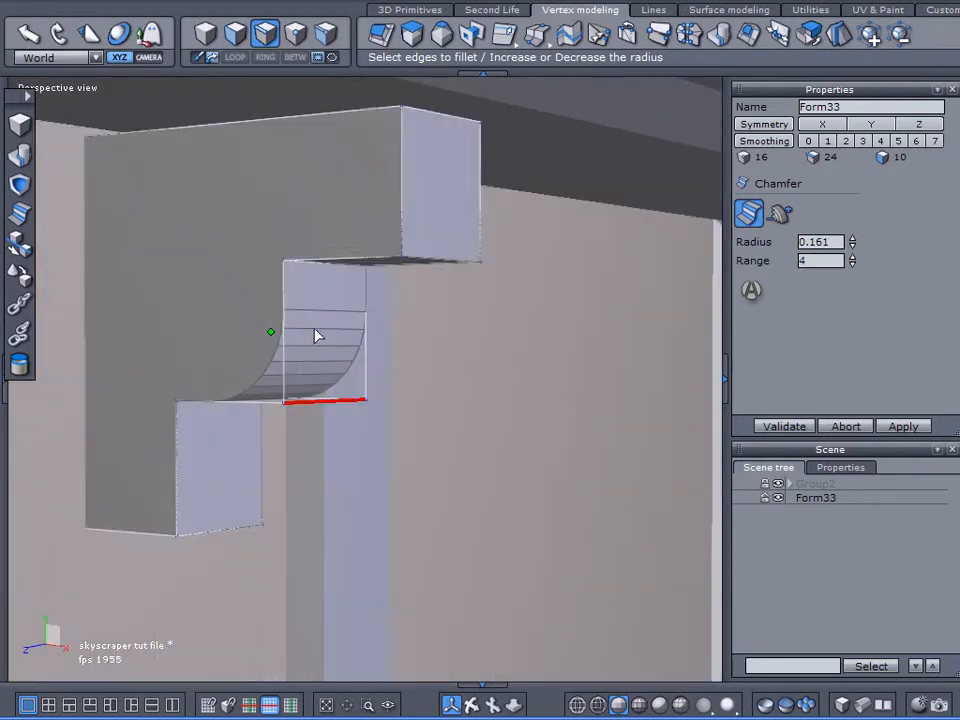
click(427, 263)
click(224, 536)
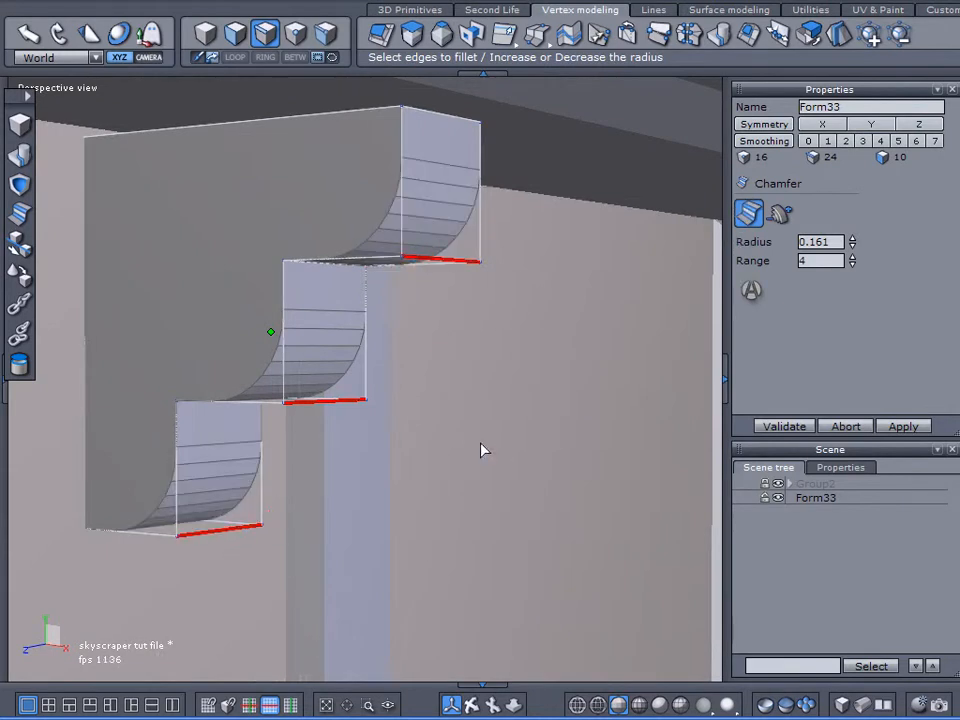
mouse_move(285, 483)
middle_down()
mouse_move(388, 500)
mouse_move(377, 511)
mouse_move(382, 492)
mouse_move(373, 521)
mouse_move(379, 510)
mouse_move(281, 503)
middle_up()
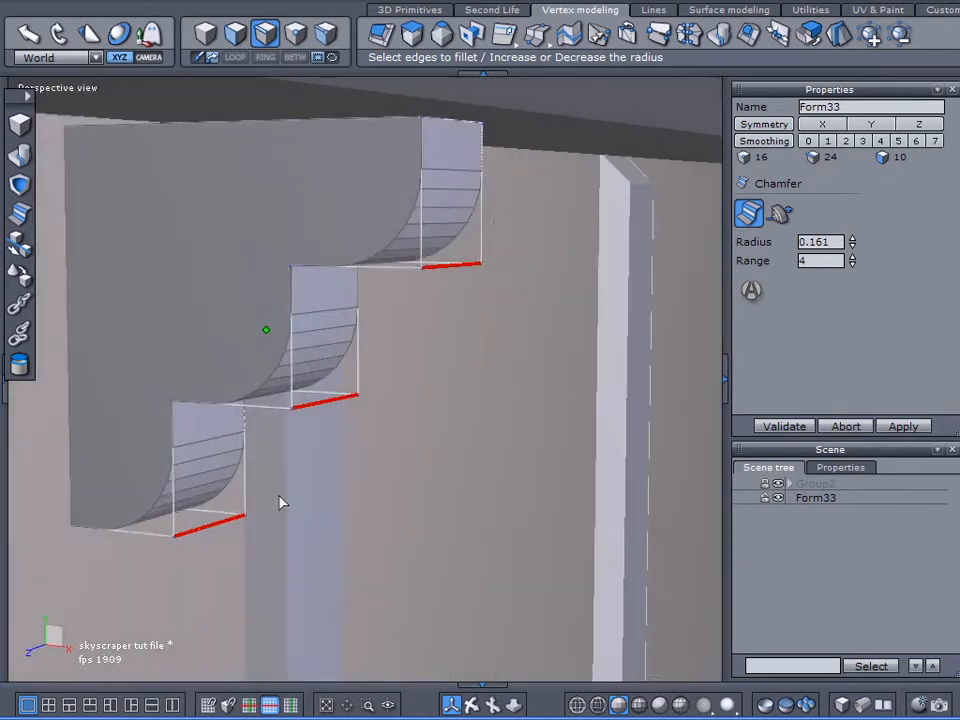
click(782, 428)
Step: Widen the rounded bracket along the Z axis to about 0.585 units
scroll(456, 343, down, 8)
middle_drag(430, 382, 205, 370)
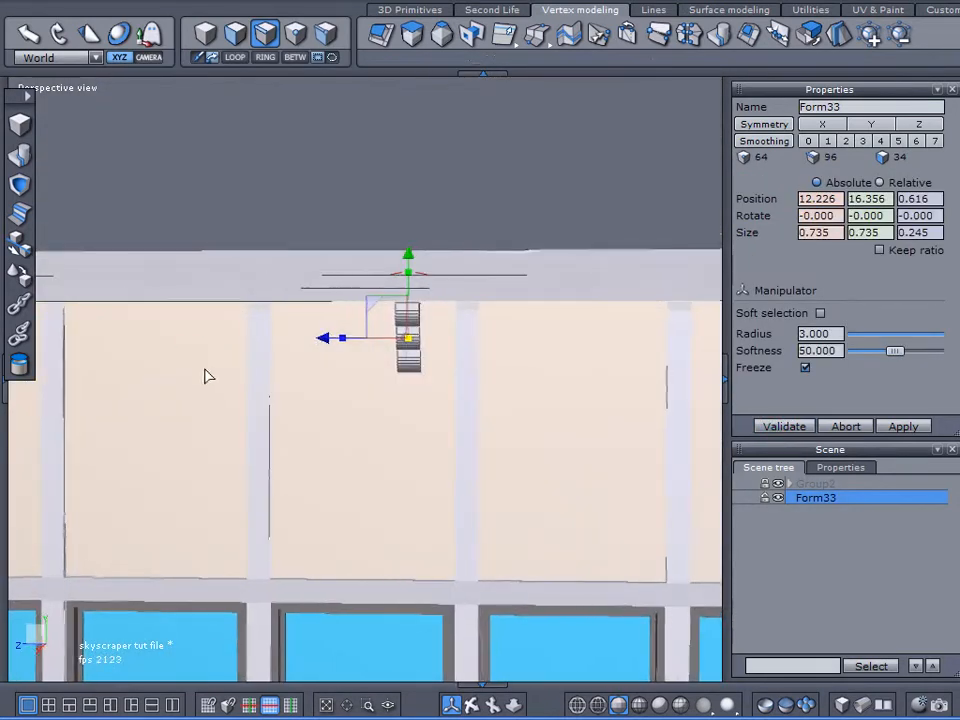
drag(339, 338, 266, 376)
middle_drag(266, 376, 449, 356)
drag(459, 339, 574, 375)
Step: Unlock Group2 and lay the bracket's back face on the wall panel at Z 1.125 using Lay on
scroll(537, 405, up, 3)
click(27, 282)
mouse_move(322, 420)
middle_down()
mouse_move(353, 451)
mouse_move(538, 388)
mouse_move(494, 390)
mouse_move(512, 367)
mouse_move(496, 345)
mouse_move(311, 478)
mouse_move(332, 400)
middle_up()
click(763, 484)
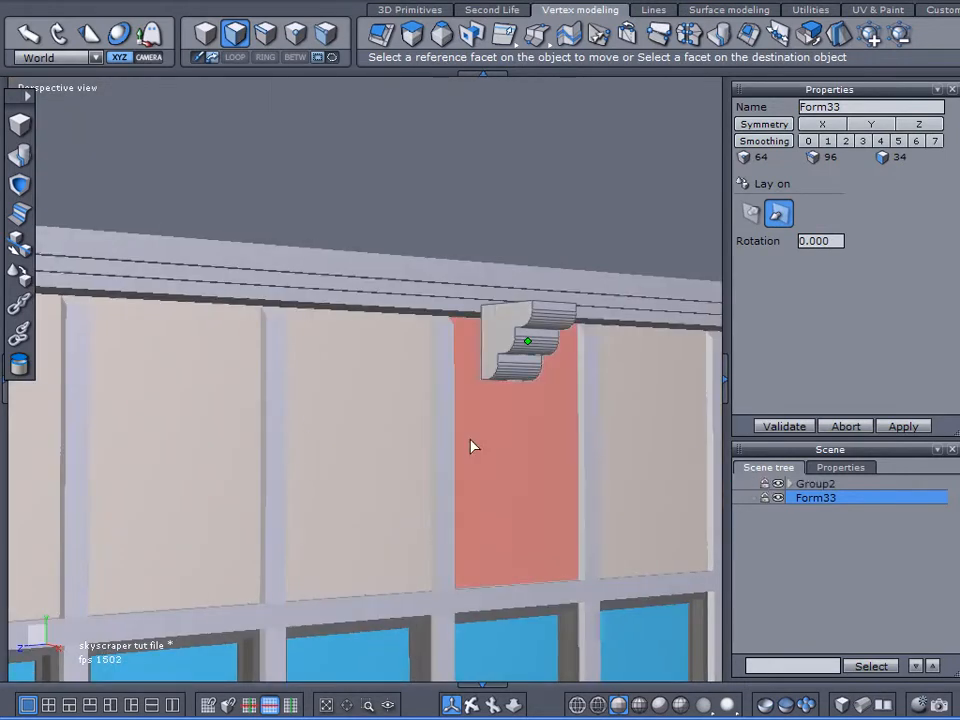
click(392, 425)
click(779, 428)
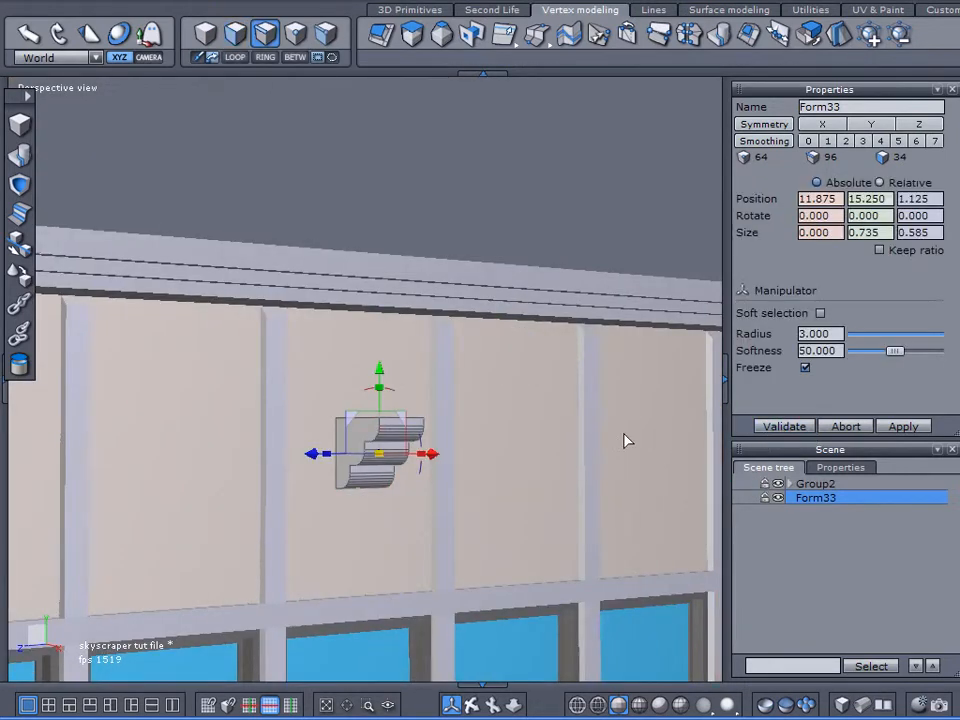
Step: Copy and paste the bracket, and move one instance away from the building to about X 22.046
scroll(618, 434, down, 5)
alt+right_drag(611, 429, 583, 409)
alt+drag(583, 409, 463, 481)
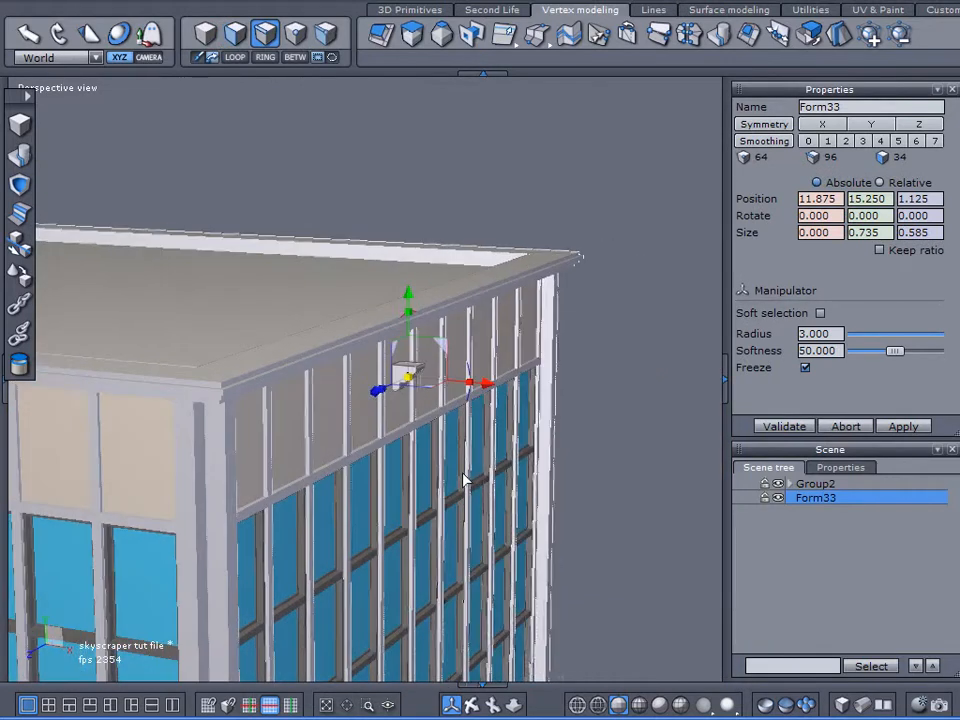
key(ctrl+c)
key(ctrl+v)
drag(484, 384, 726, 420)
alt+drag(632, 465, 565, 376)
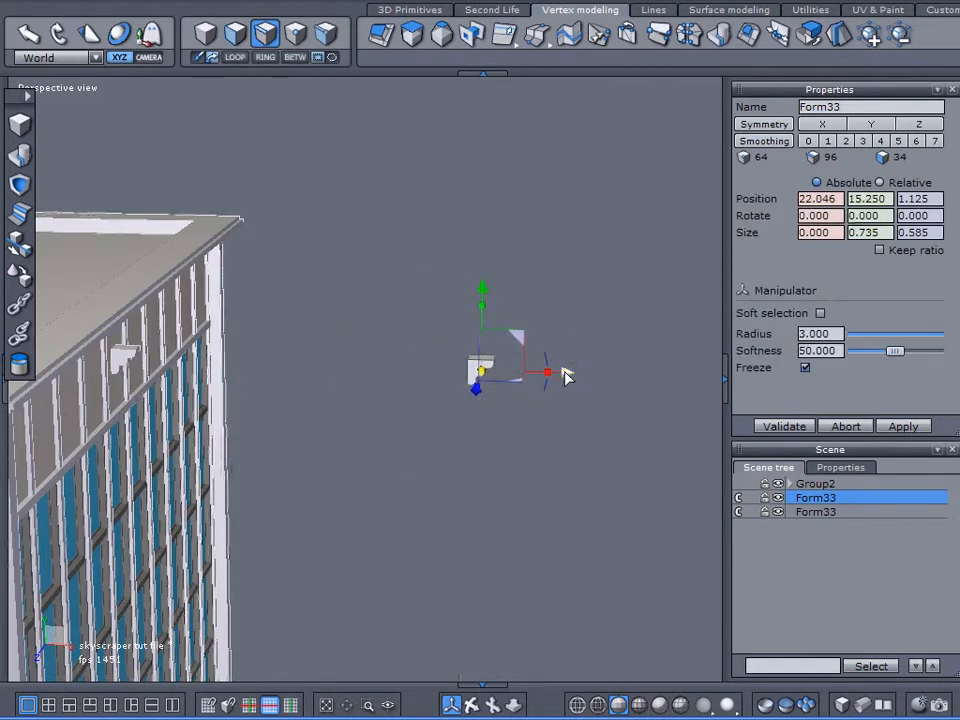
Step: Paste nine more copies of the bracket at the spot beside the building
key(ctrl+v)
key(ctrl+v)
key(ctrl+v)
key(ctrl+v)
key(ctrl+v)
key(ctrl+v)
key(ctrl+v)
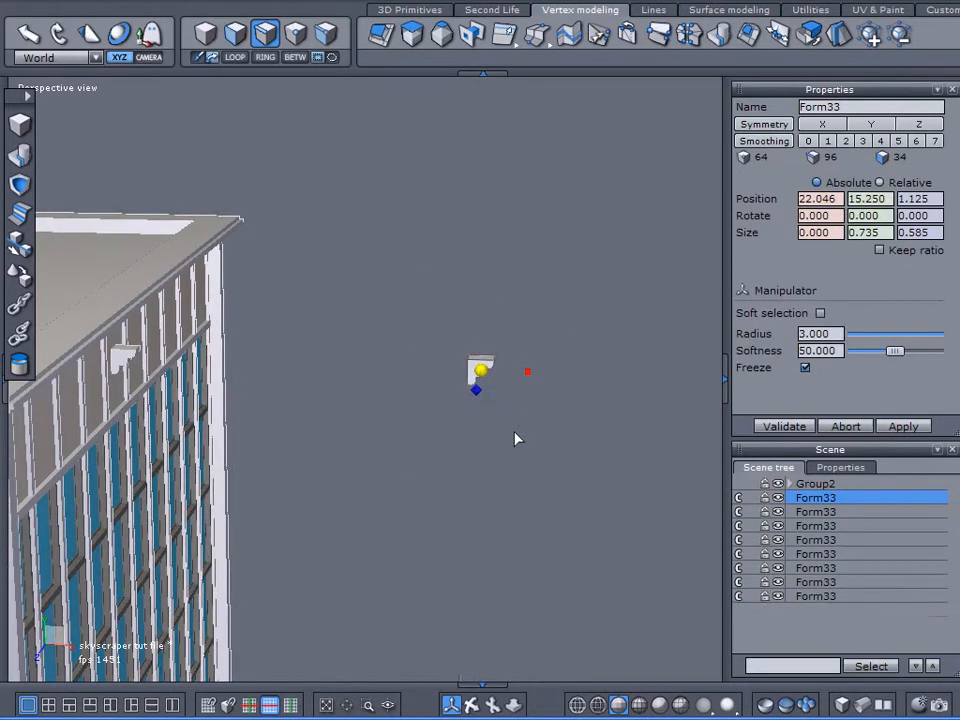
key(ctrl+v)
middle_drag(382, 438, 480, 432)
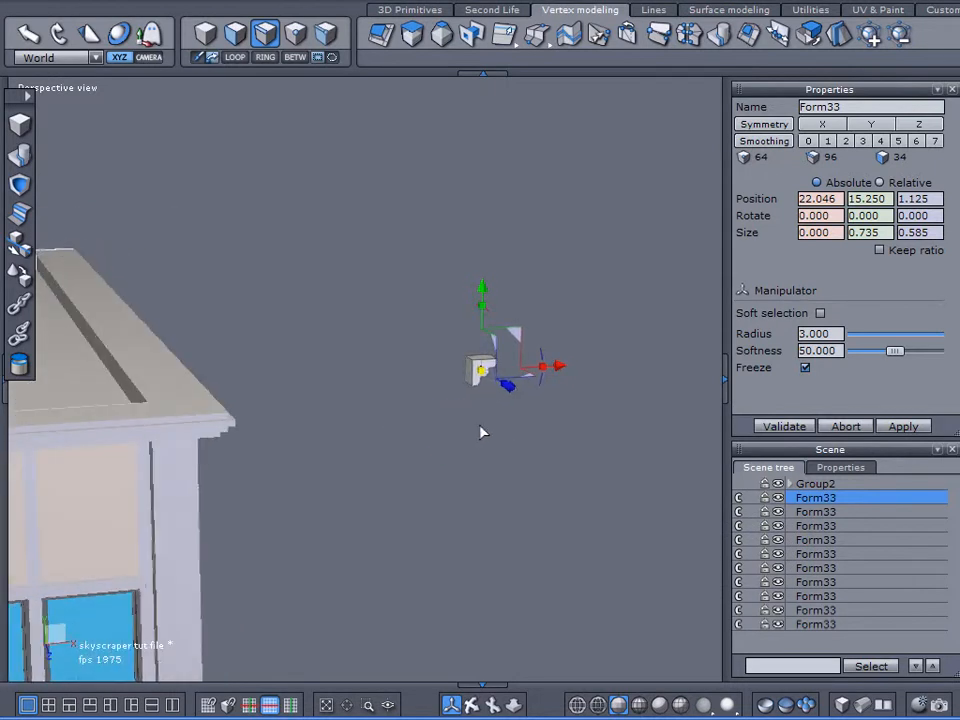
key(ctrl+v)
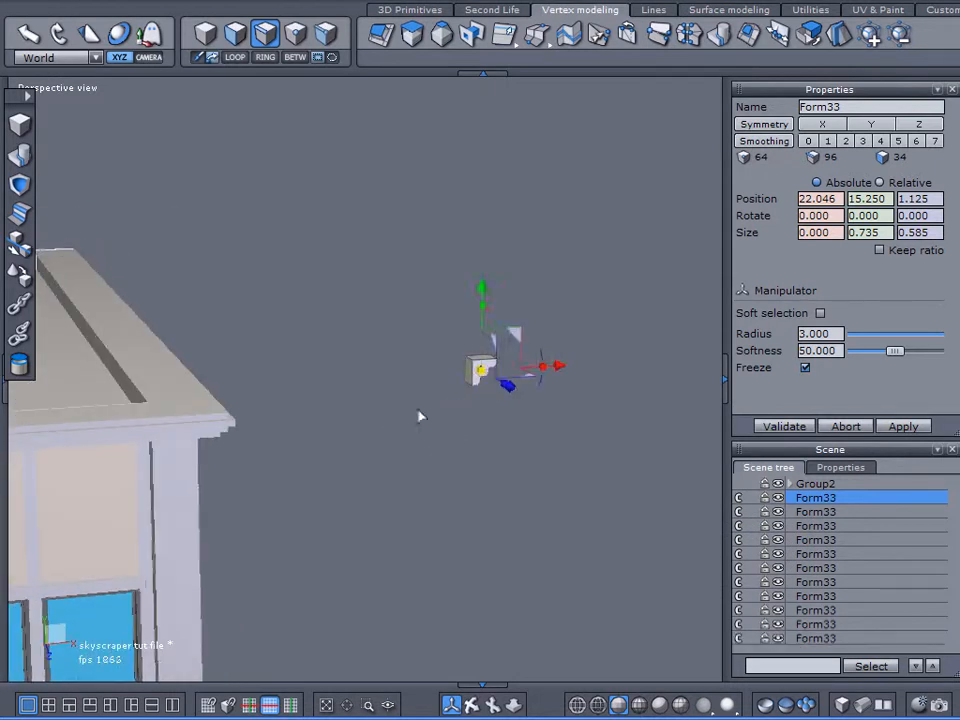
click(20, 250)
click(466, 381)
middle_drag(450, 470, 424, 440)
click(821, 425)
click(397, 327)
click(396, 325)
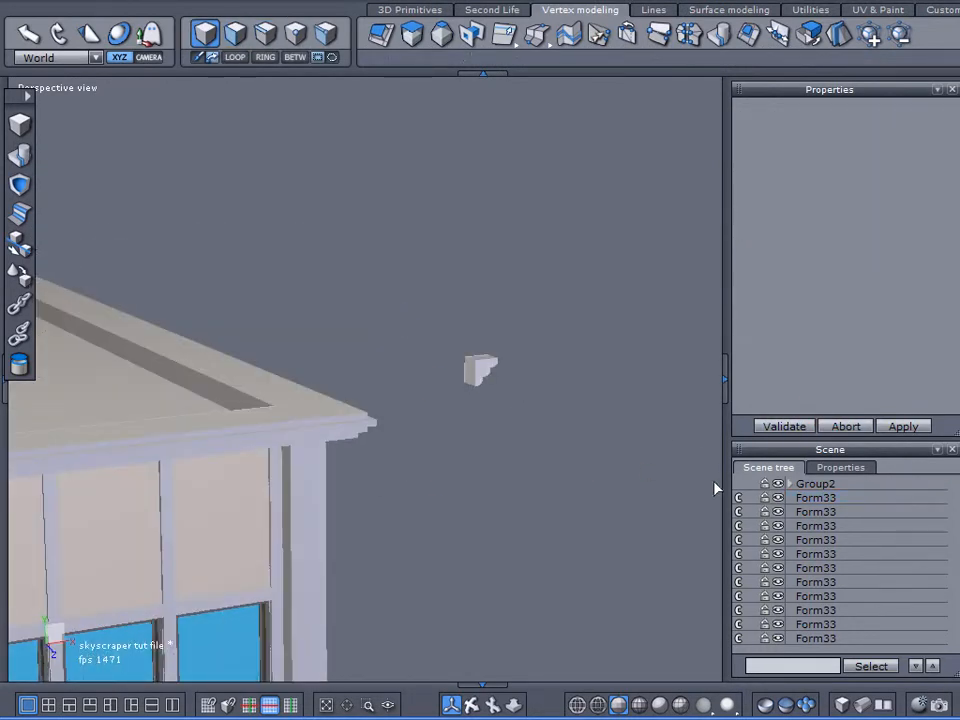
Step: Lay the back face of one detached bracket copy on the wall panel at Z 3.375
click(482, 372)
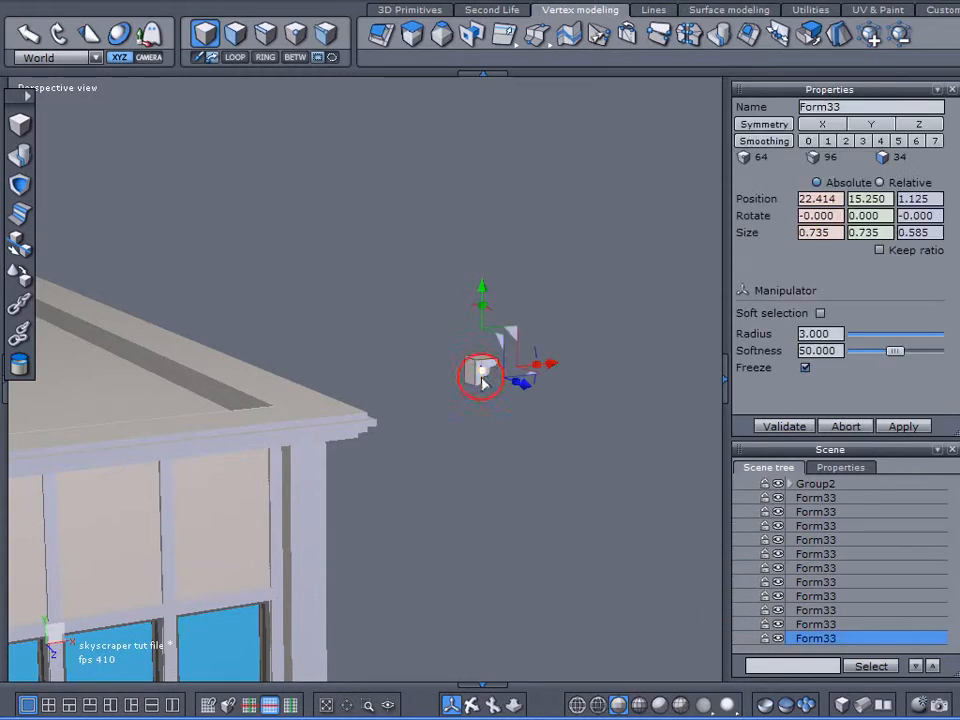
click(28, 280)
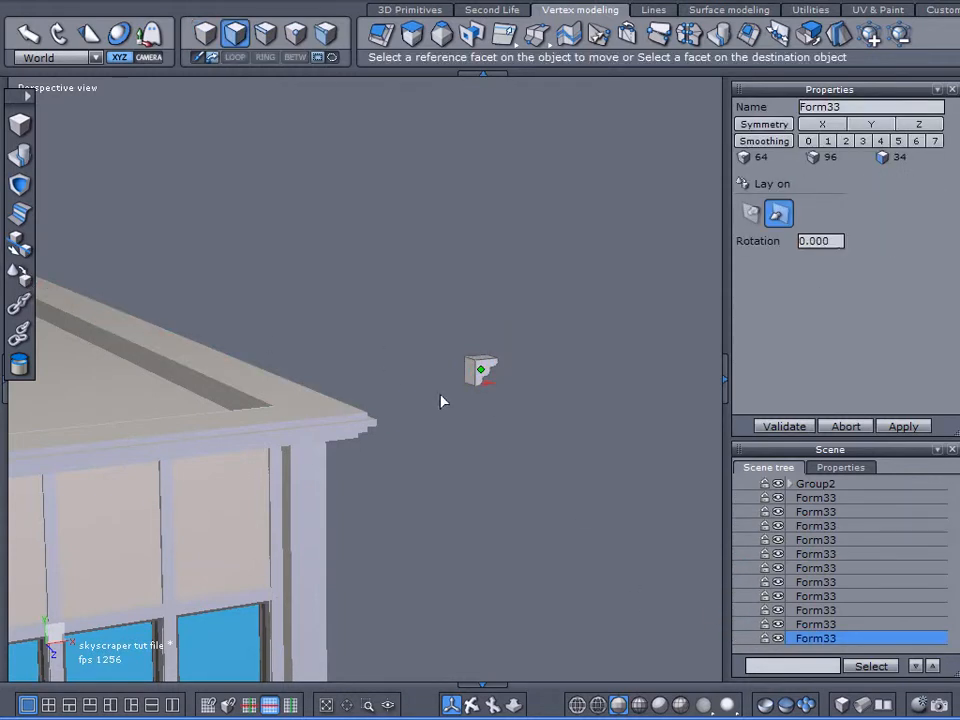
middle_drag(645, 490, 690, 478)
click(259, 348)
click(778, 426)
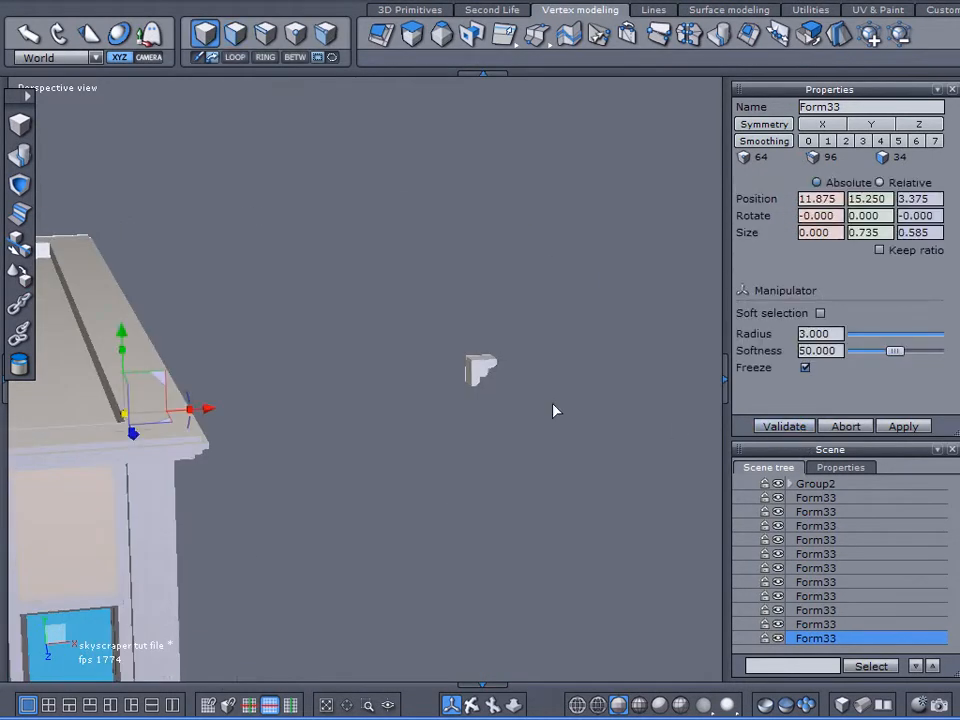
Step: Lay the back face of another bracket copy on the wall panel at Z 5.625
click(476, 368)
click(21, 274)
click(300, 362)
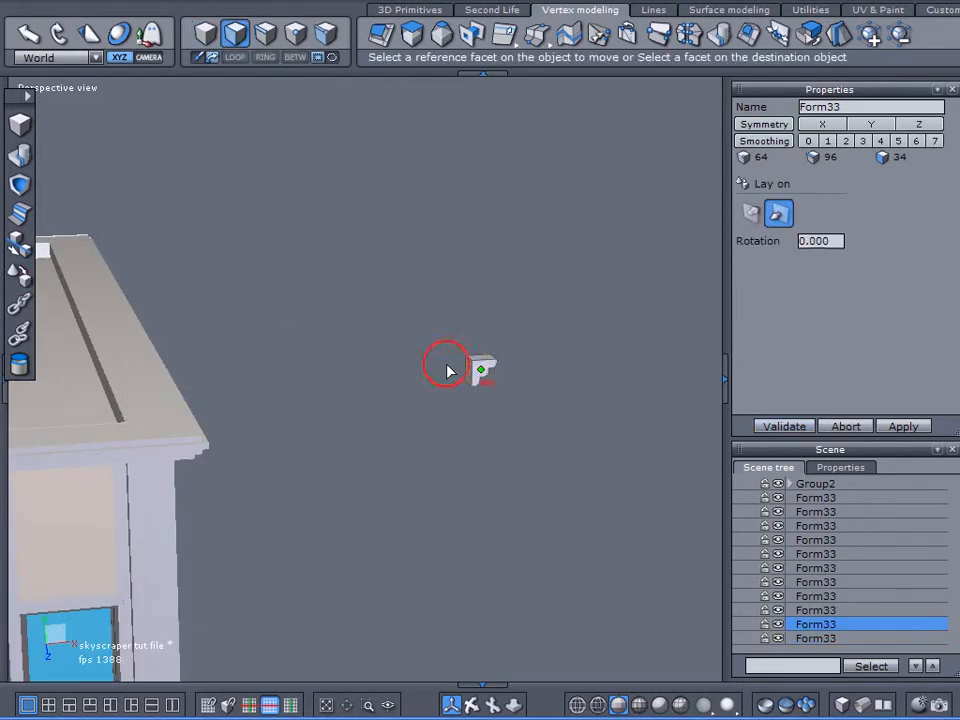
right_drag(370, 487, 180, 430)
click(133, 397)
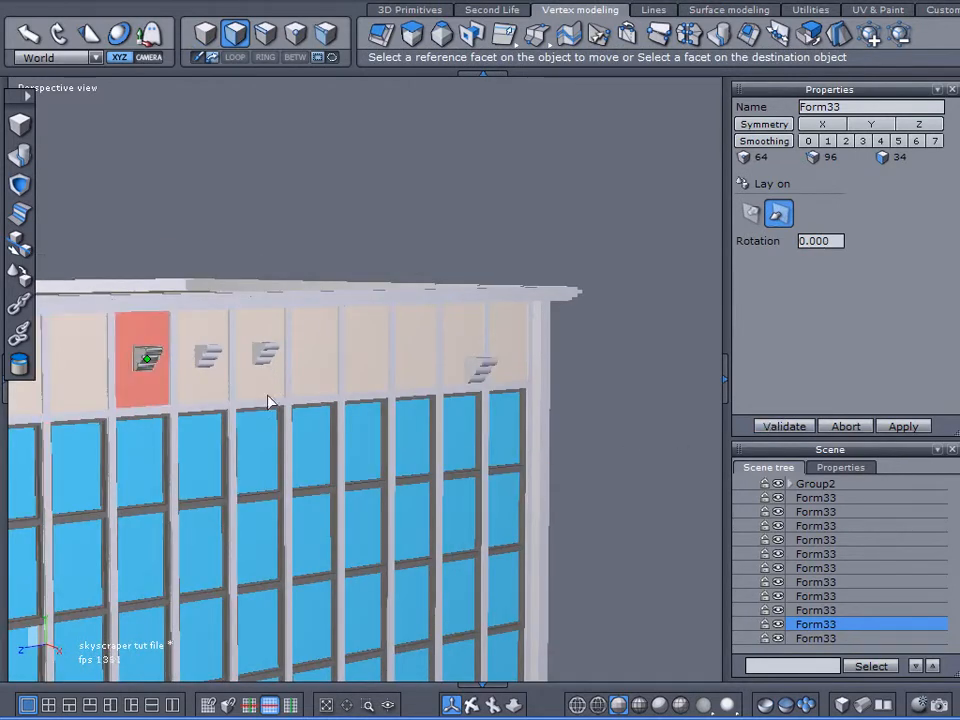
click(786, 427)
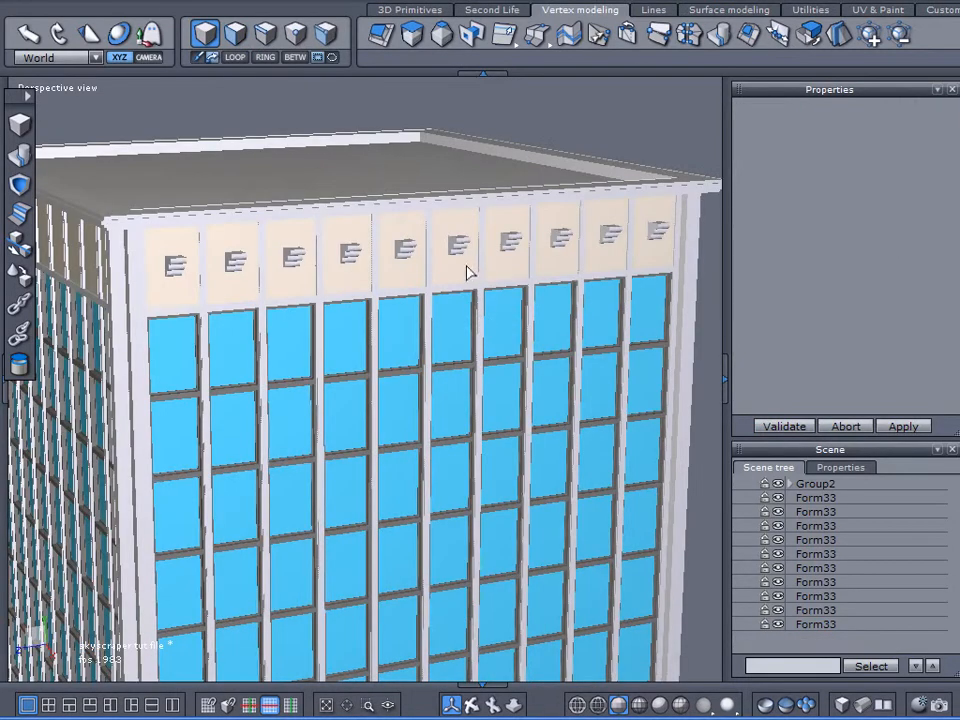
Step: Select all ten brackets along the top wall panels and combine them into one object
scroll(471, 273, up, 2)
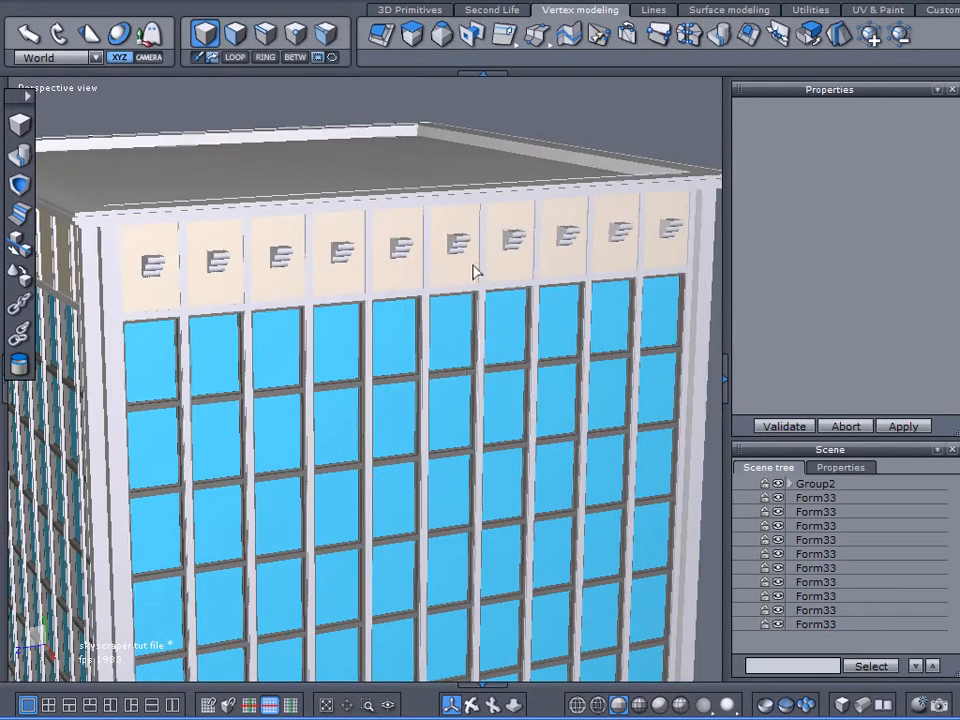
middle_drag(458, 293, 435, 293)
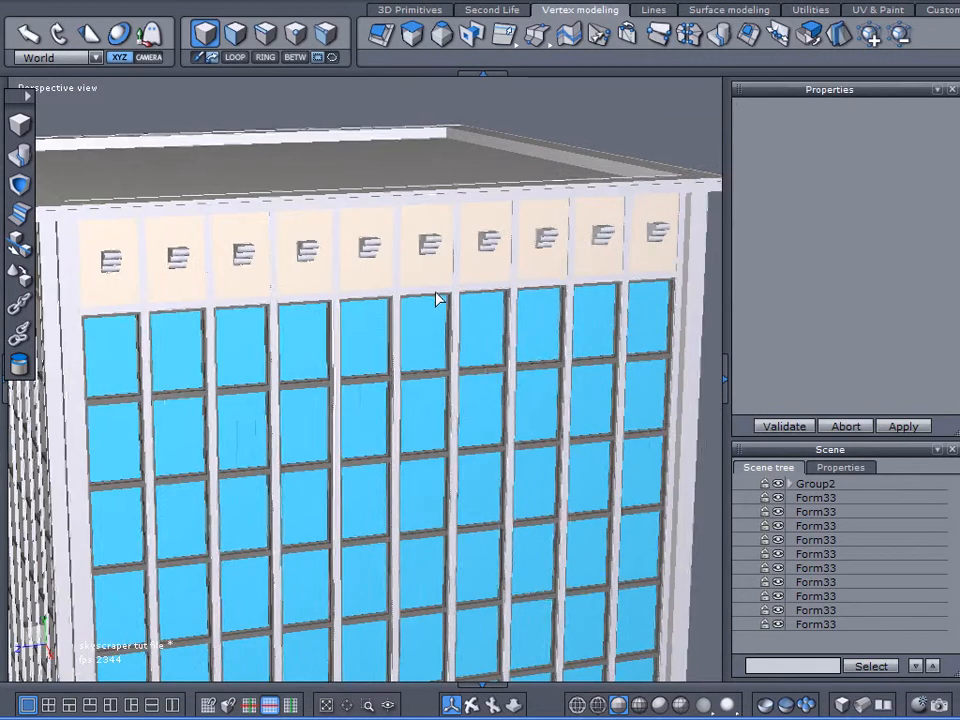
click(793, 498)
shift+click(793, 624)
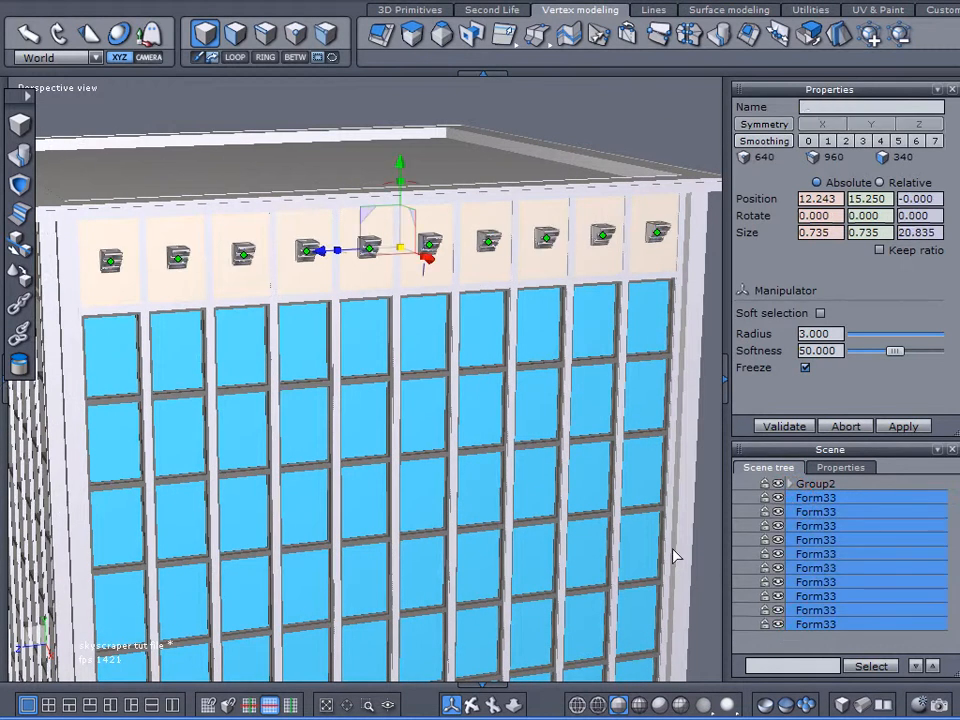
click(21, 158)
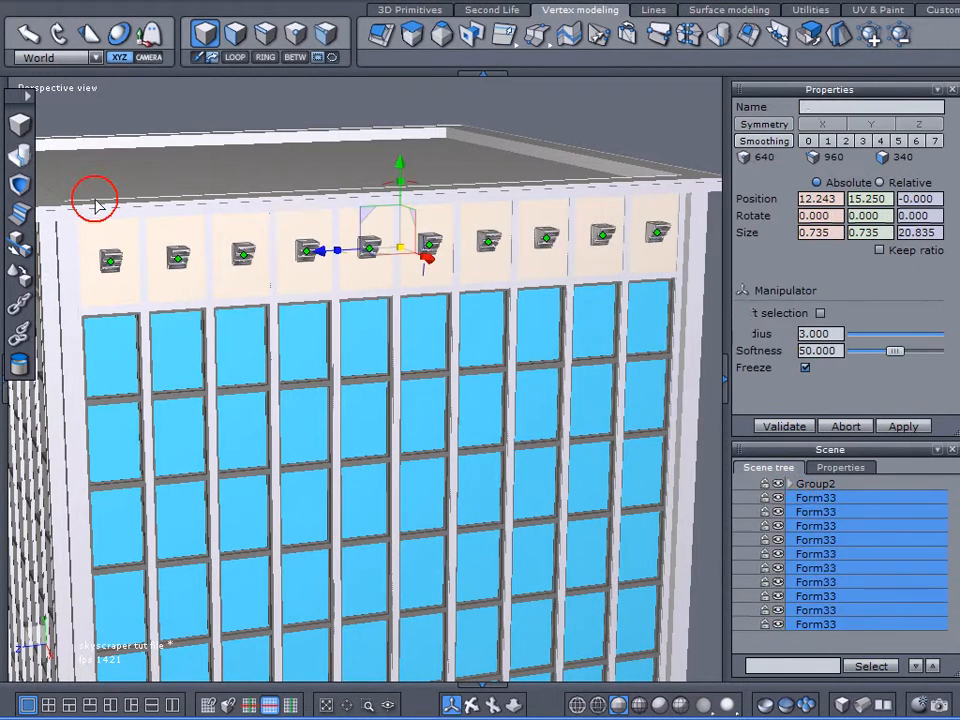
Step: Raise the combined bracket row to about Y 16.324, just beneath the roof ledge
scroll(430, 187, up, 4)
drag(385, 193, 383, 152)
middle_drag(336, 268, 365, 160)
scroll(365, 160, up, 5)
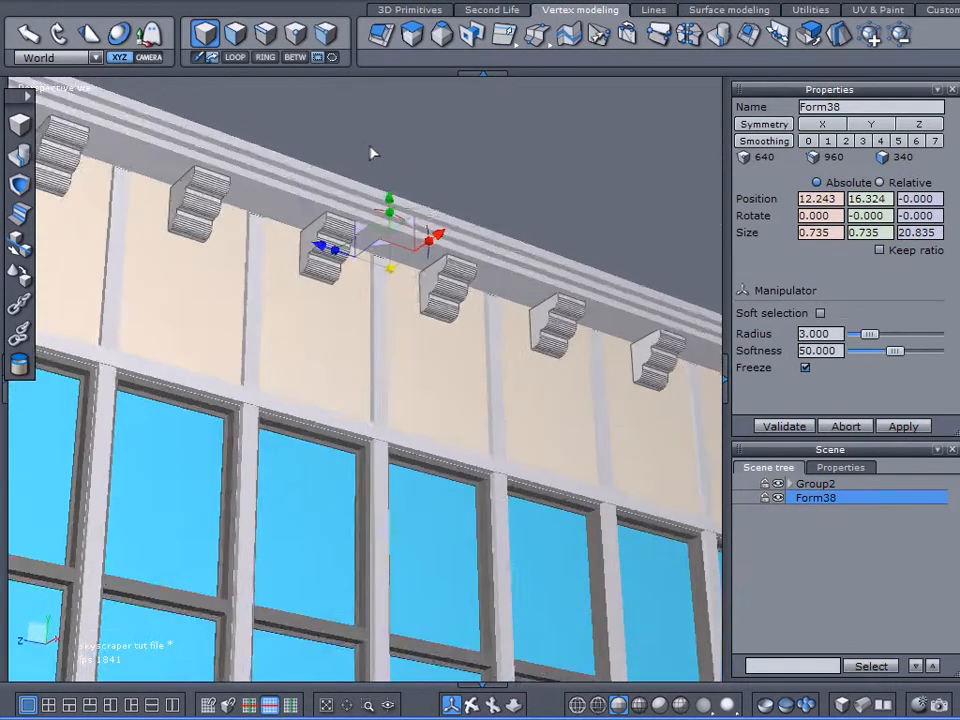
Step: Check a bracket's top corner against the roof ledge up close and raise the bracket row to about Y 16.374
click(368, 700)
click(290, 228)
click(424, 414)
scroll(385, 334, down, 1)
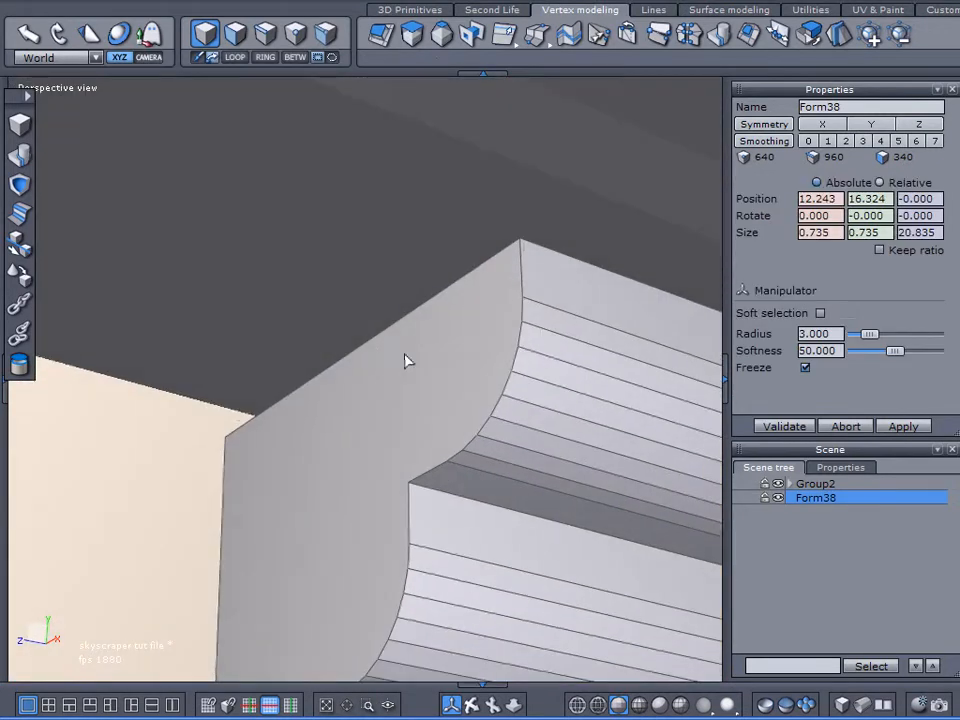
scroll(405, 356, down, 4)
middle_drag(400, 338, 263, 269)
mouse_move(588, 372)
mouse_down()
mouse_move(589, 355)
mouse_move(592, 367)
mouse_up()
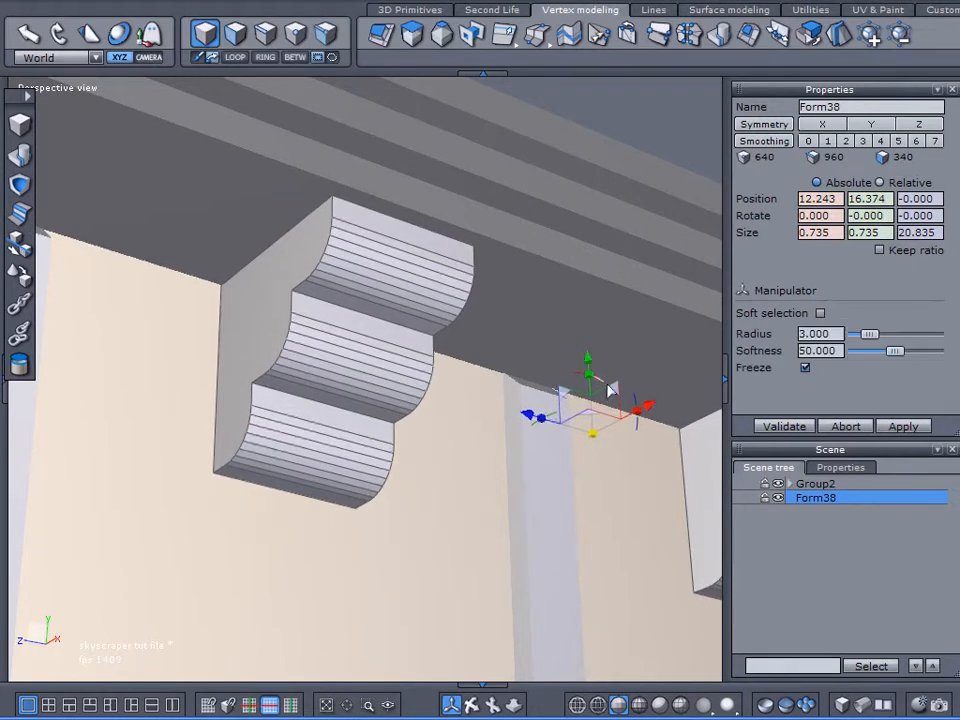
Step: Expand Group2, hide its Roof object, and lower the bracket row to about Y 16.308
click(790, 485)
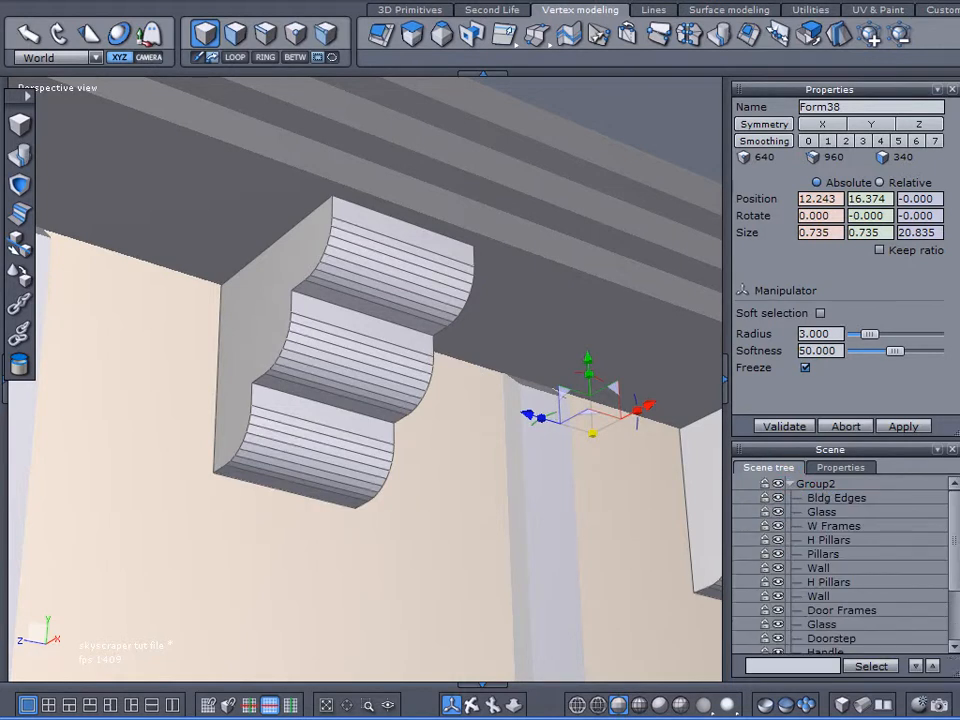
drag(950, 437, 946, 333)
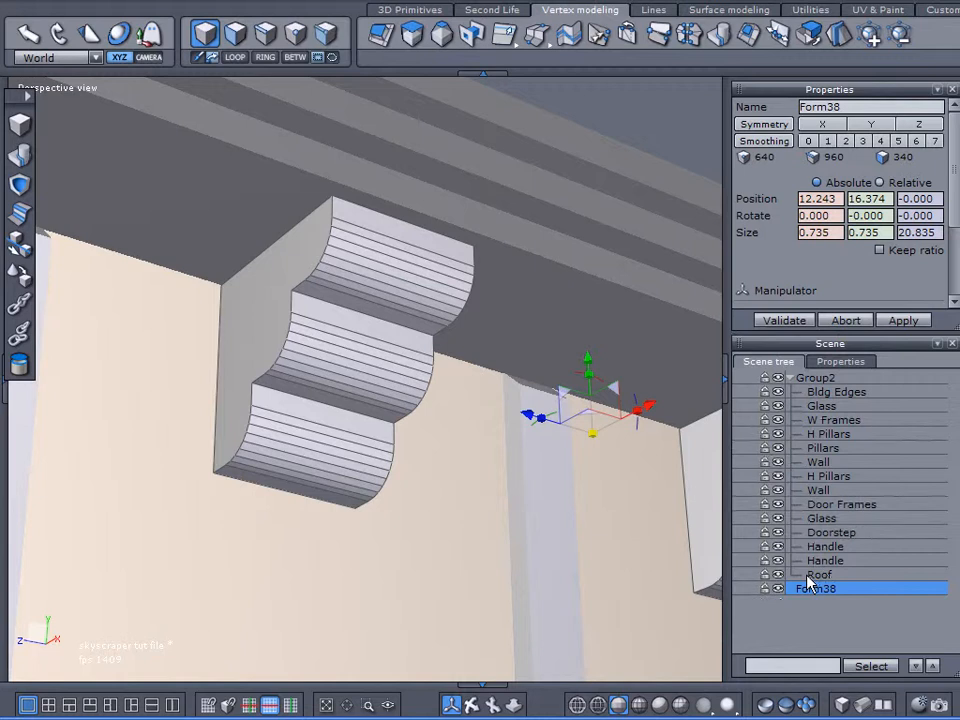
click(778, 575)
right_drag(321, 391, 416, 549)
drag(597, 362, 597, 380)
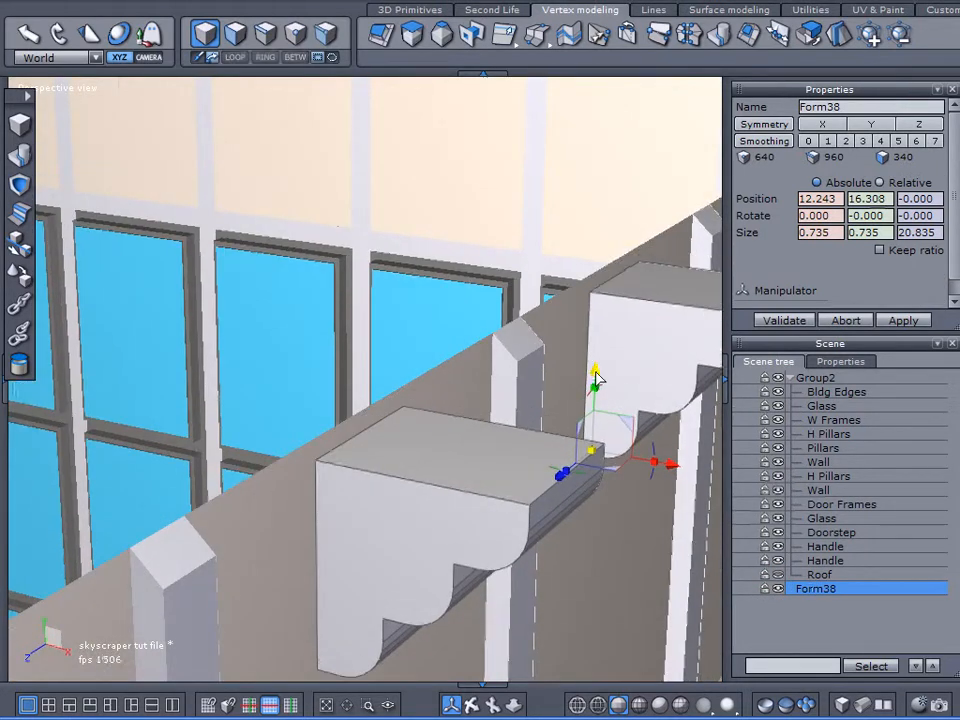
Step: Snap the bracket row from a bracket's upper back edge midpoint onto the wall's top edge at Y 16.382, displaying shaded surfaces with edges
right_drag(583, 388, 366, 401)
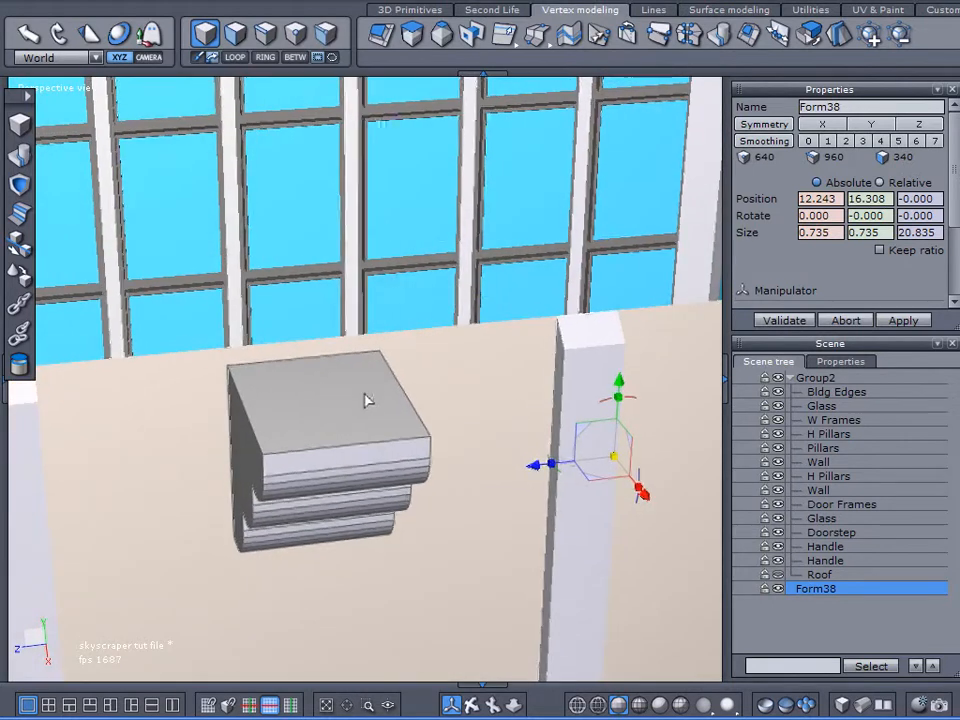
click(19, 247)
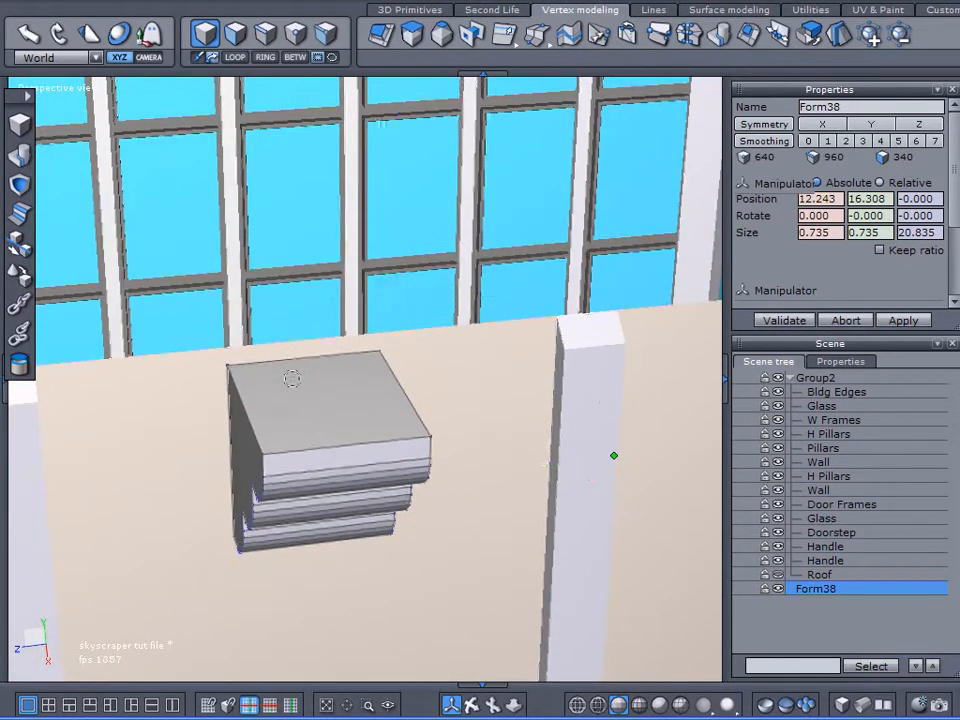
click(301, 358)
right_drag(285, 430, 311, 456)
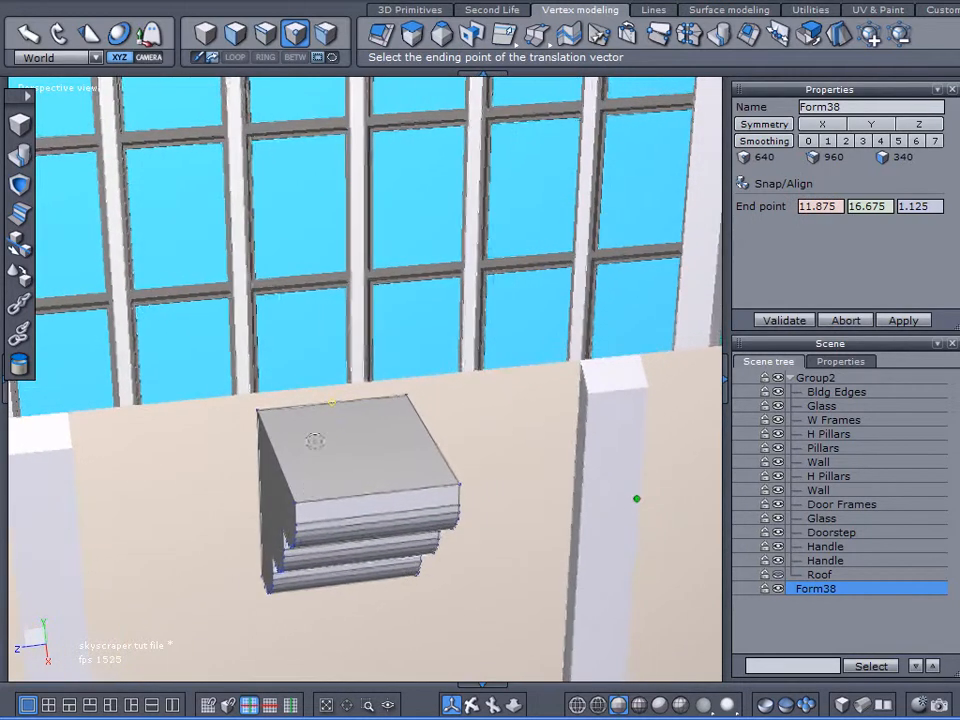
click(639, 705)
click(323, 390)
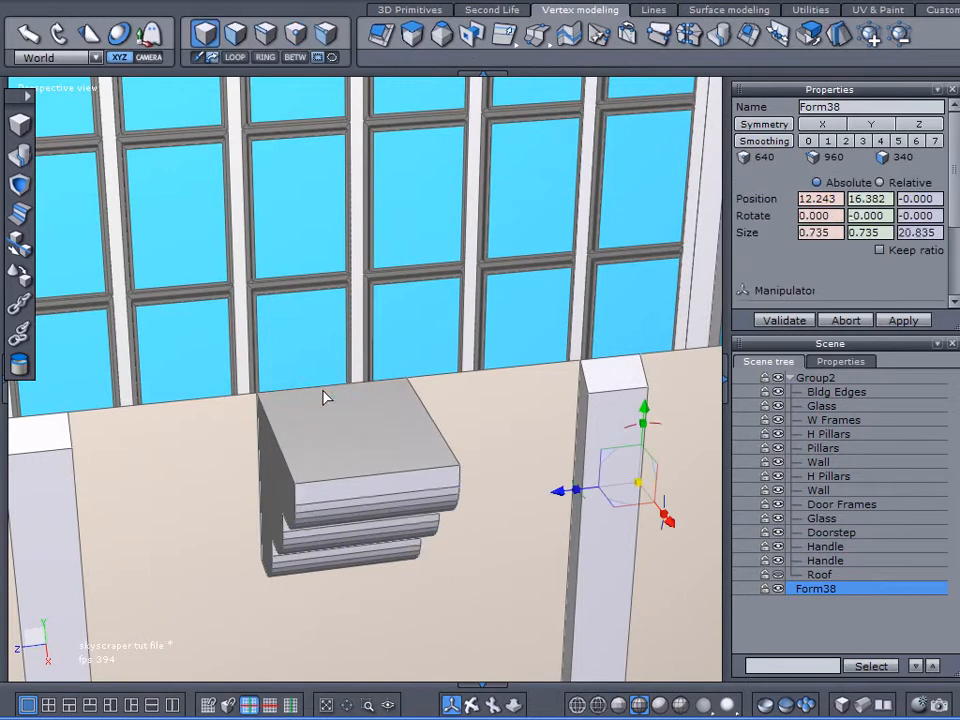
click(780, 321)
Step: Make the Roof object visible again and collapse Group2 in the scene tree
right_drag(363, 473, 340, 428)
click(778, 575)
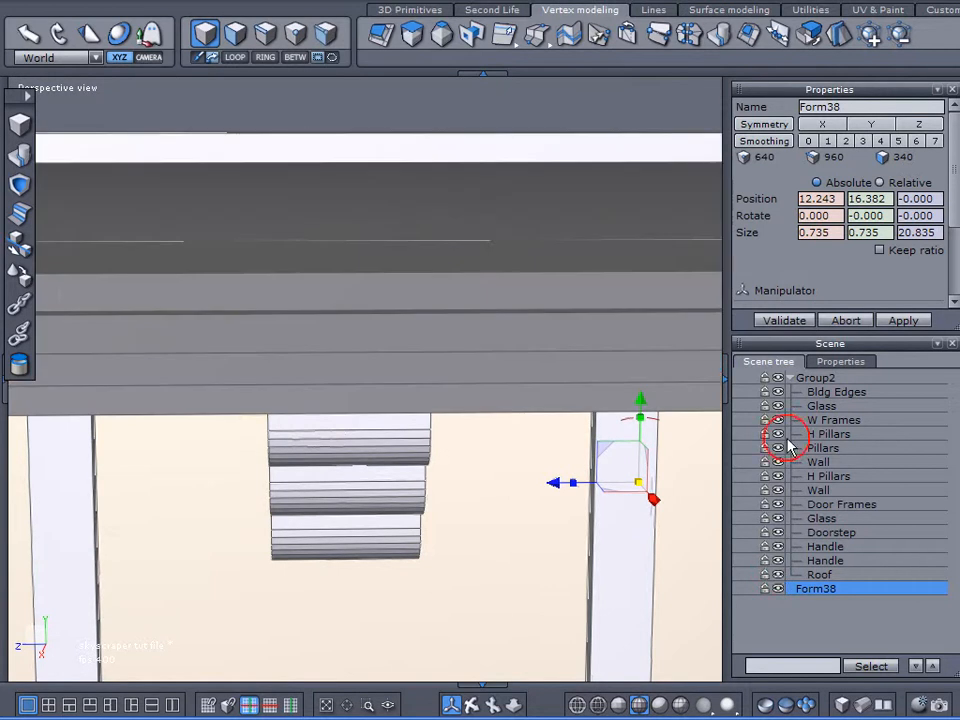
click(790, 378)
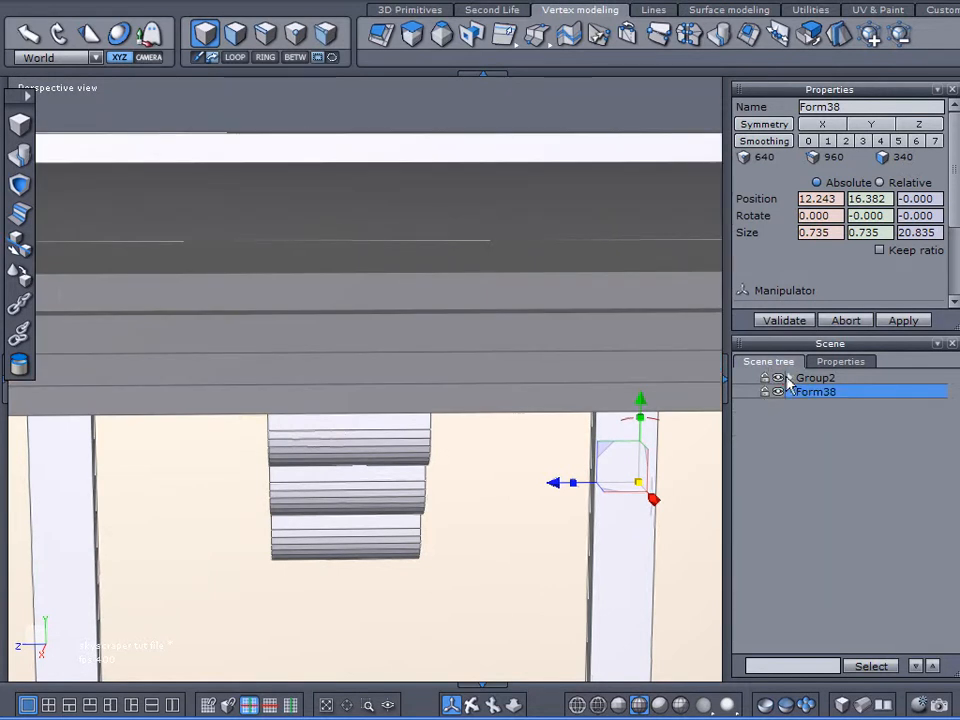
Step: Rename the combined bracket row as Corbels
right_drag(549, 452, 481, 432)
scroll(512, 366, down, 10)
middle_drag(513, 365, 396, 316)
right_drag(396, 316, 474, 437)
drag(850, 108, 682, 114)
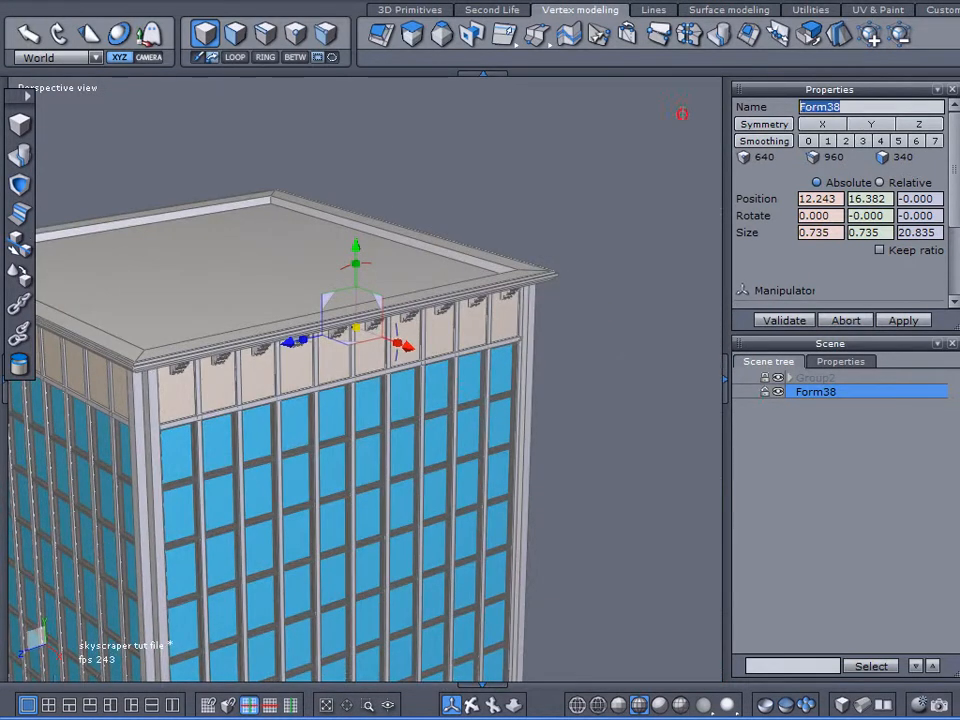
text(cor)
key(BackSpace)
key(BackSpace)
key(BackSpace)
text(Corbels)
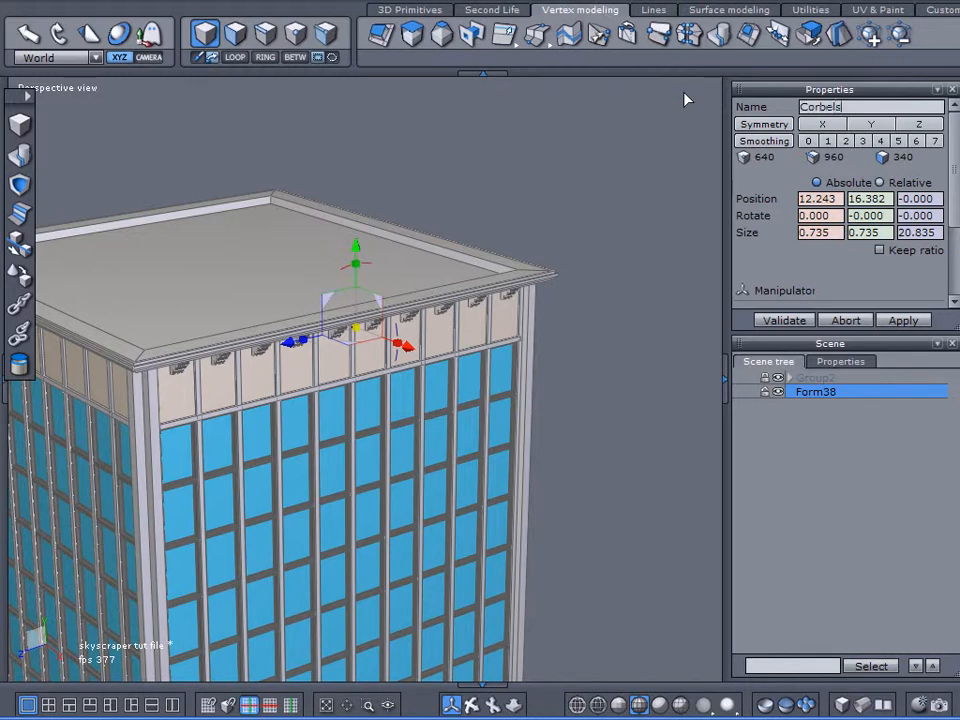
key(Return)
Step: Duplicate the Corbels row and move the copy across the building to about X -16.229, outside the opposite wall
middle_drag(306, 338, 385, 371)
key(ctrl+c)
key(ctrl+v)
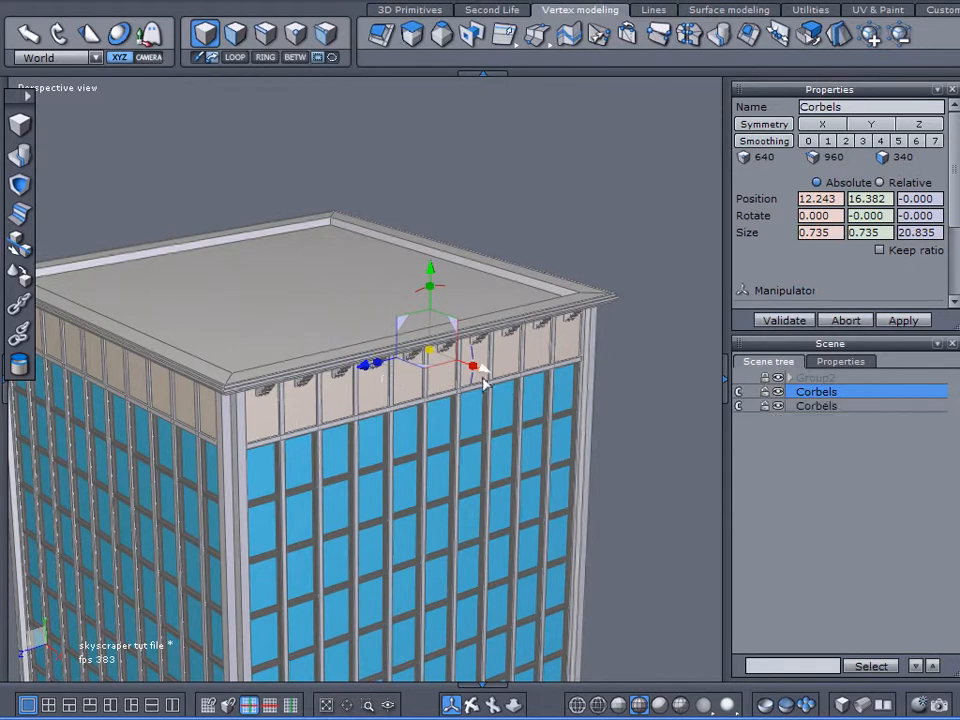
drag(485, 371, 177, 256)
Step: Rotate the copied Corbels row 180 degrees about the vertical axis so its brackets face outward from the opposite wall
right_drag(385, 450, 508, 342)
right_drag(277, 379, 345, 356)
middle_drag(204, 333, 347, 403)
scroll(325, 352, up, 4)
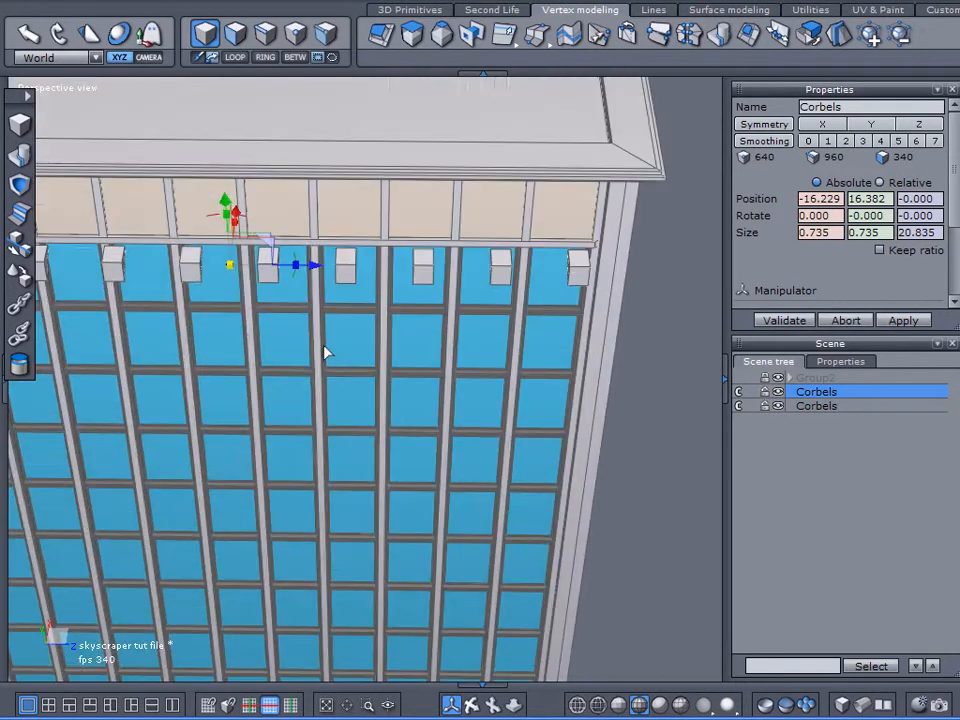
drag(295, 275, 103, 283)
right_drag(441, 456, 360, 261)
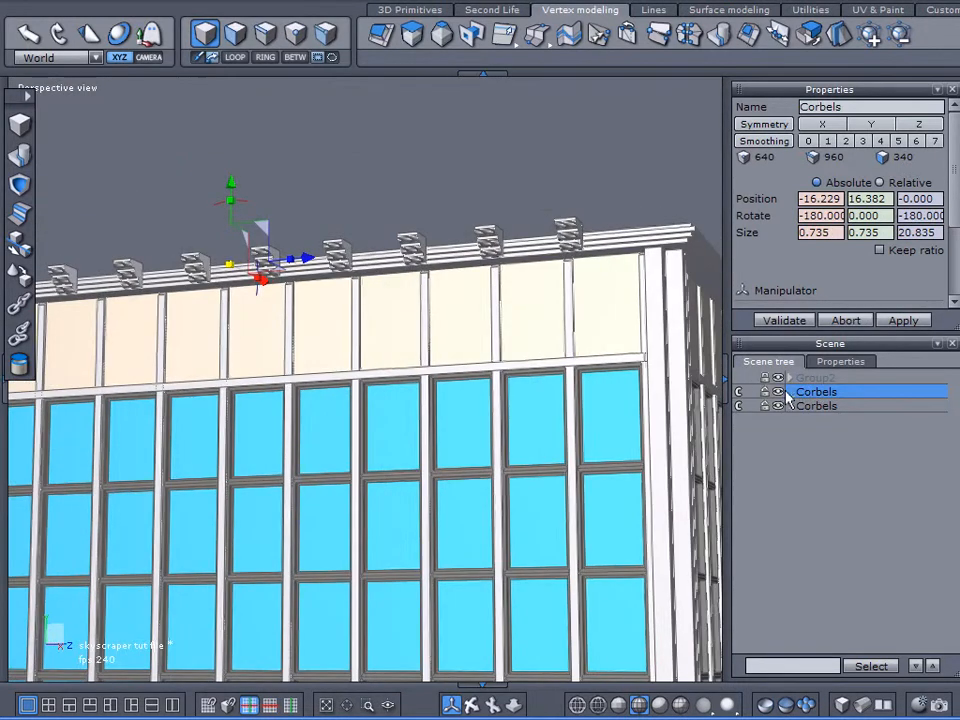
Step: Unlock Group2, hide its Roof object, collapse the group, and keep the rotated Corbels row selected
click(766, 379)
click(790, 379)
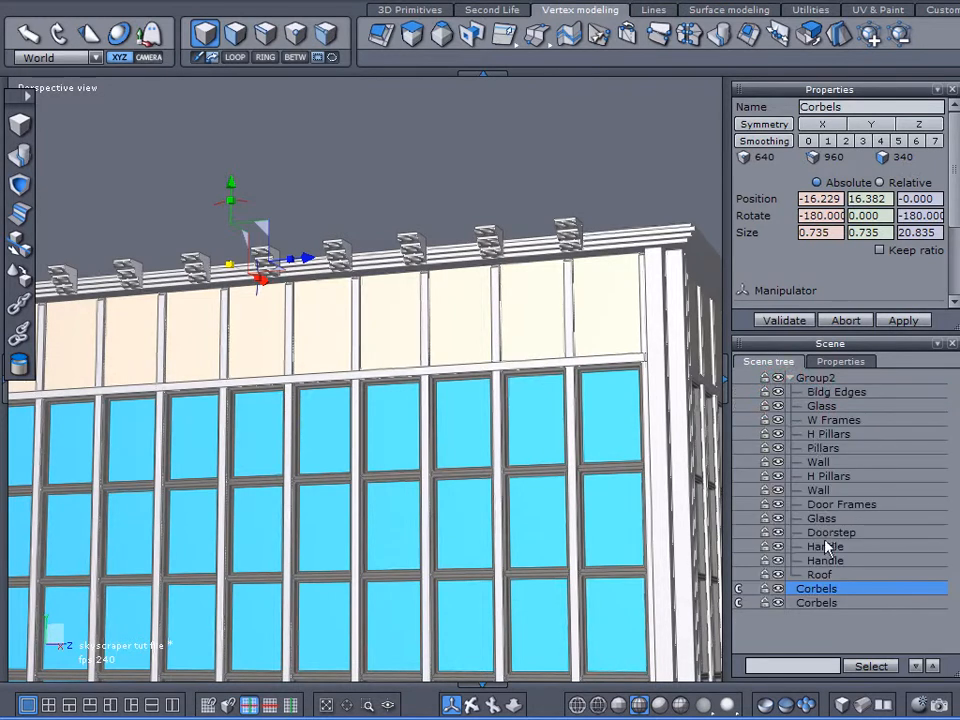
click(778, 575)
click(790, 379)
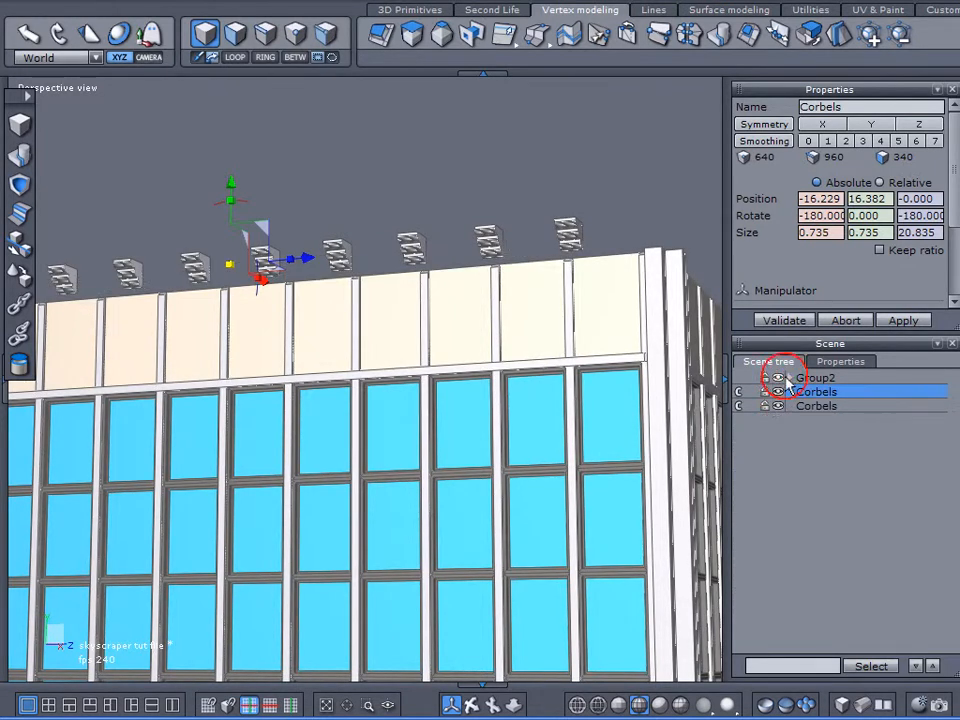
click(585, 113)
click(488, 250)
Step: Snap the rotated Corbels row from the end bracket's upper back edge midpoint to the top edge midpoint of the last wall panel
right_drag(374, 278, 478, 526)
scroll(572, 184, up, 7)
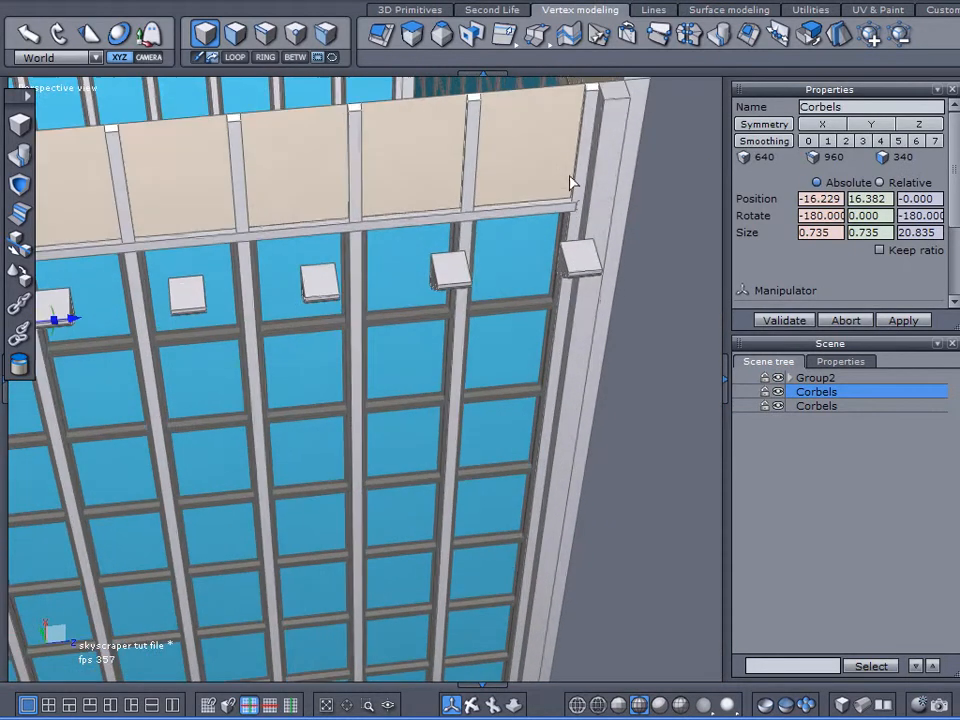
right_drag(576, 281, 571, 304)
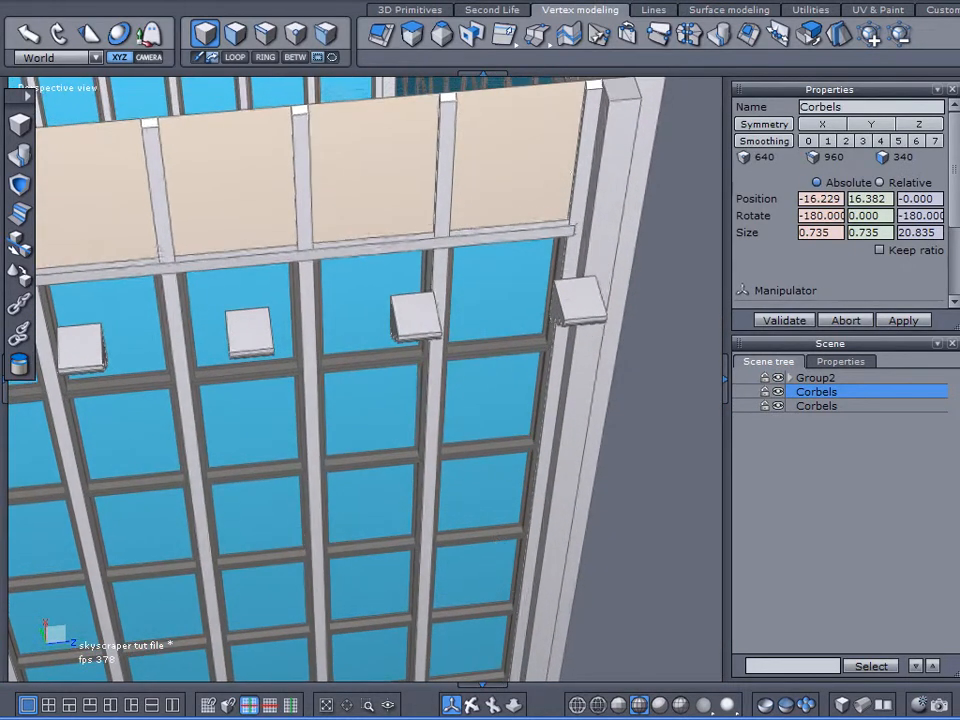
click(368, 704)
click(611, 187)
click(653, 418)
scroll(594, 372, down, 5)
right_drag(575, 255, 567, 303)
scroll(520, 316, up, 2)
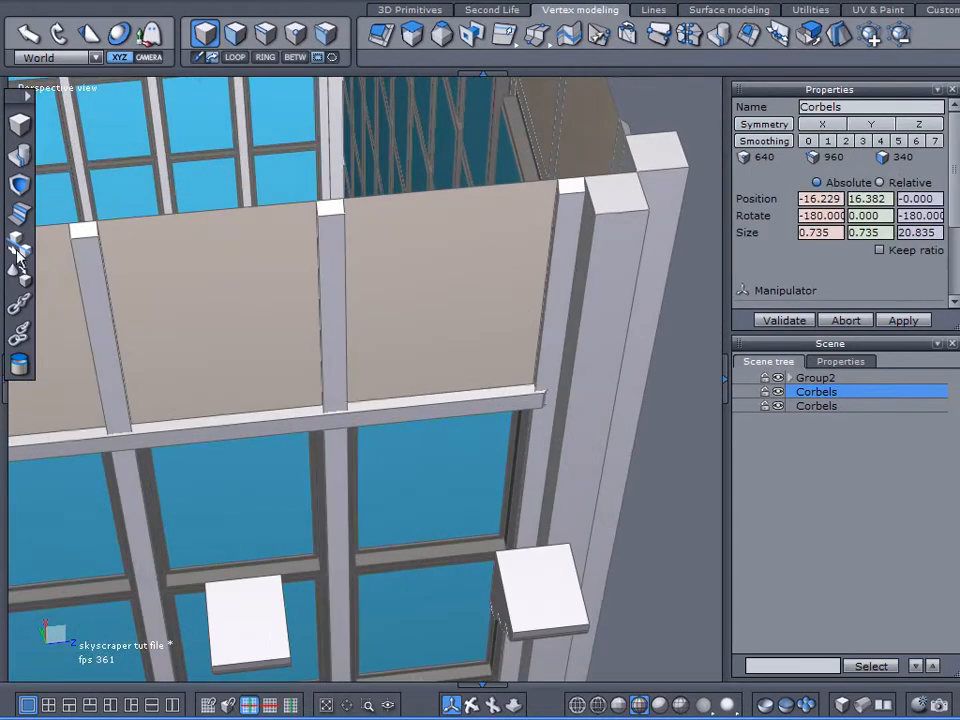
click(38, 272)
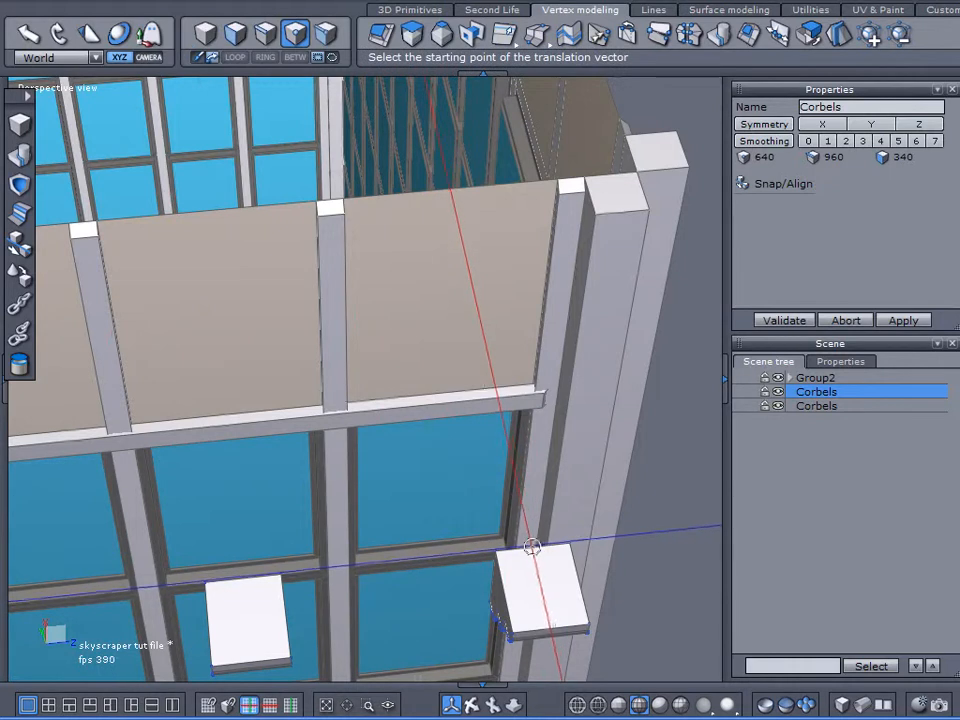
click(452, 188)
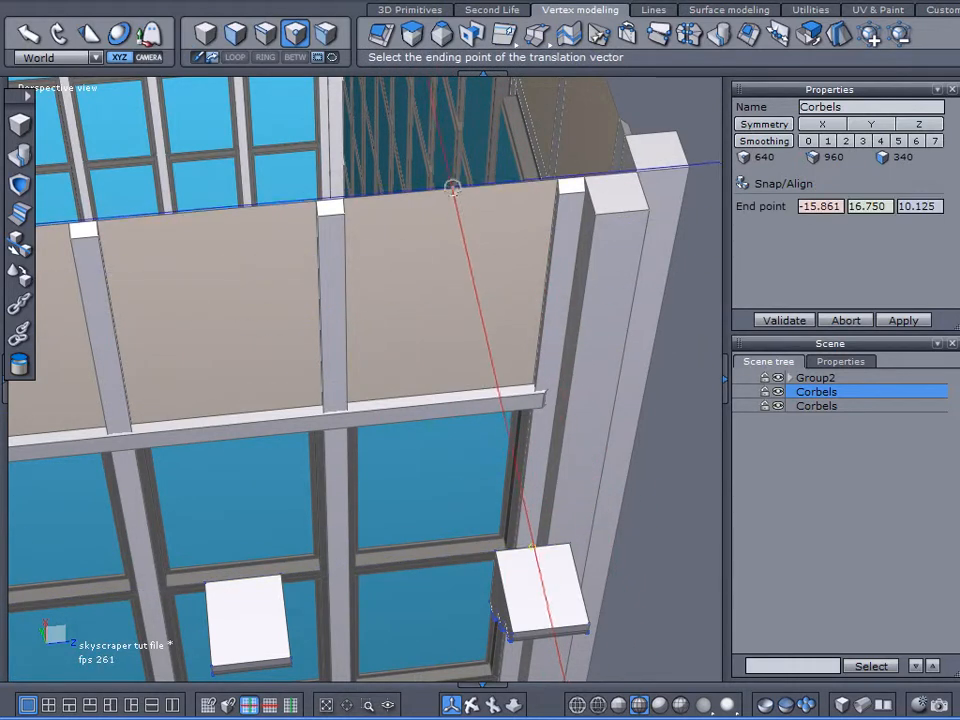
click(452, 188)
click(782, 321)
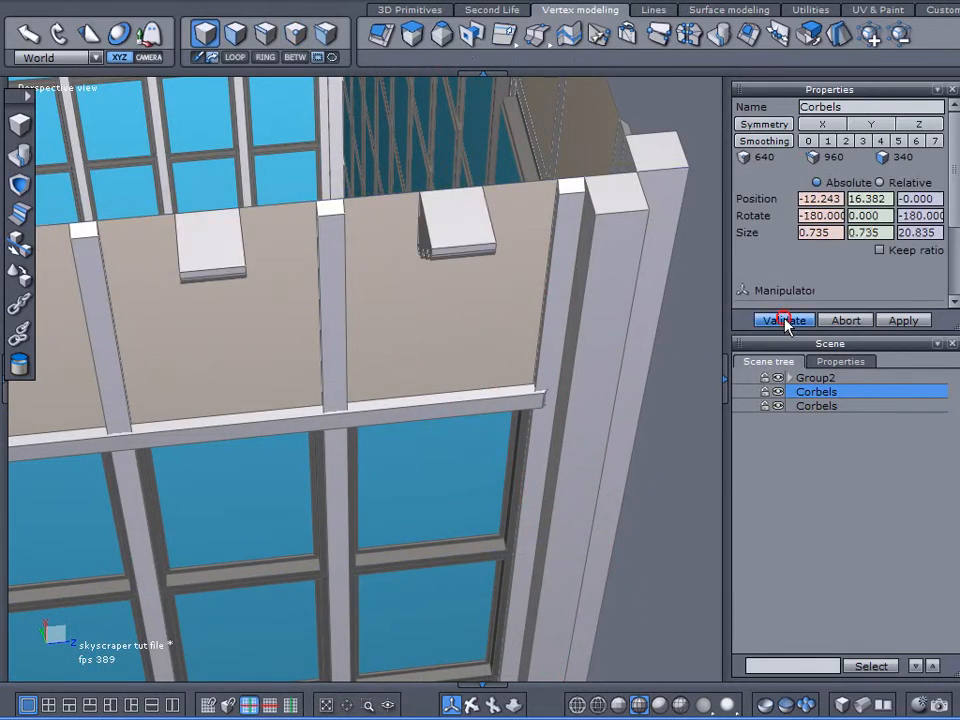
Step: Select both Corbels rows, duplicate them, and rotate one pair 90 degrees about the vertical axis onto the two remaining walls
scroll(550, 321, down, 8)
alt+right_drag(552, 322, 613, 472)
alt+drag(613, 472, 497, 461)
alt+right_drag(566, 478, 706, 425)
click(800, 378)
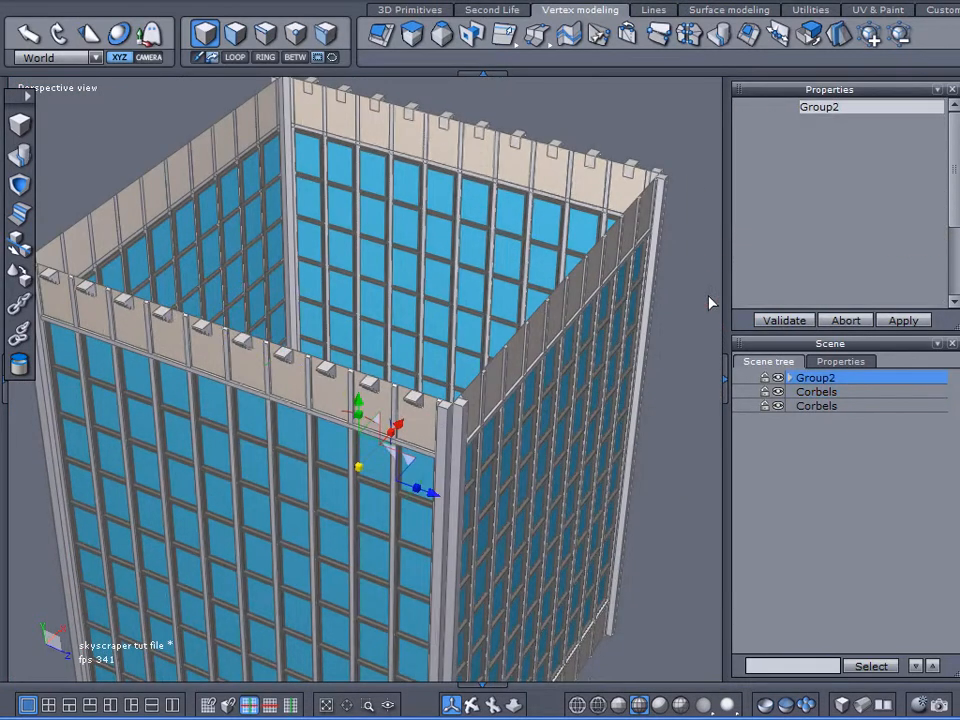
click(816, 391)
shift+click(816, 406)
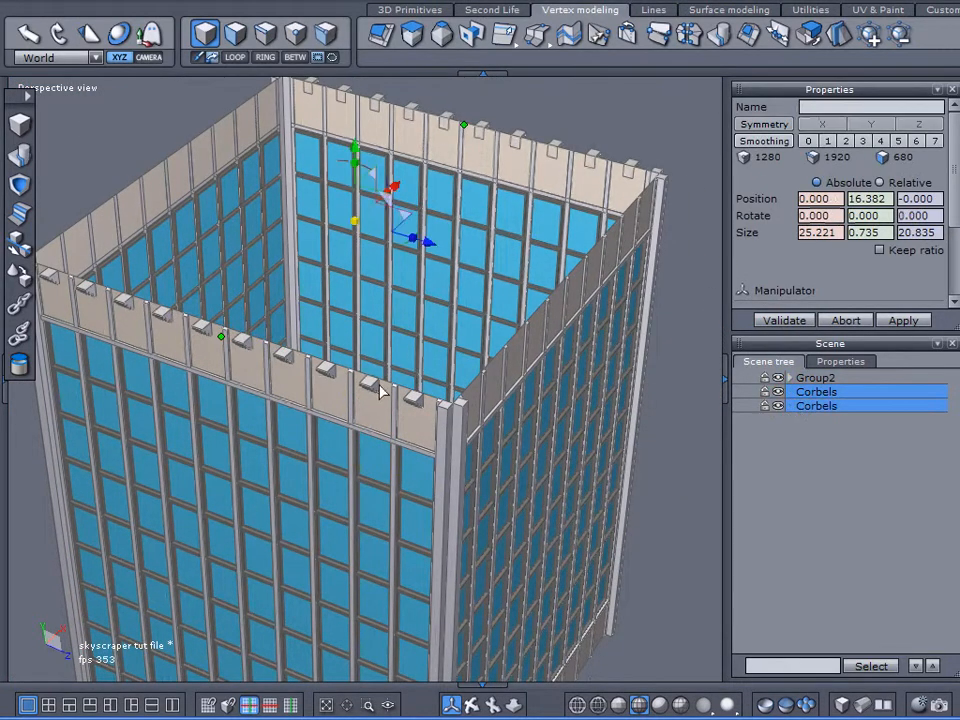
key(ctrl+d)
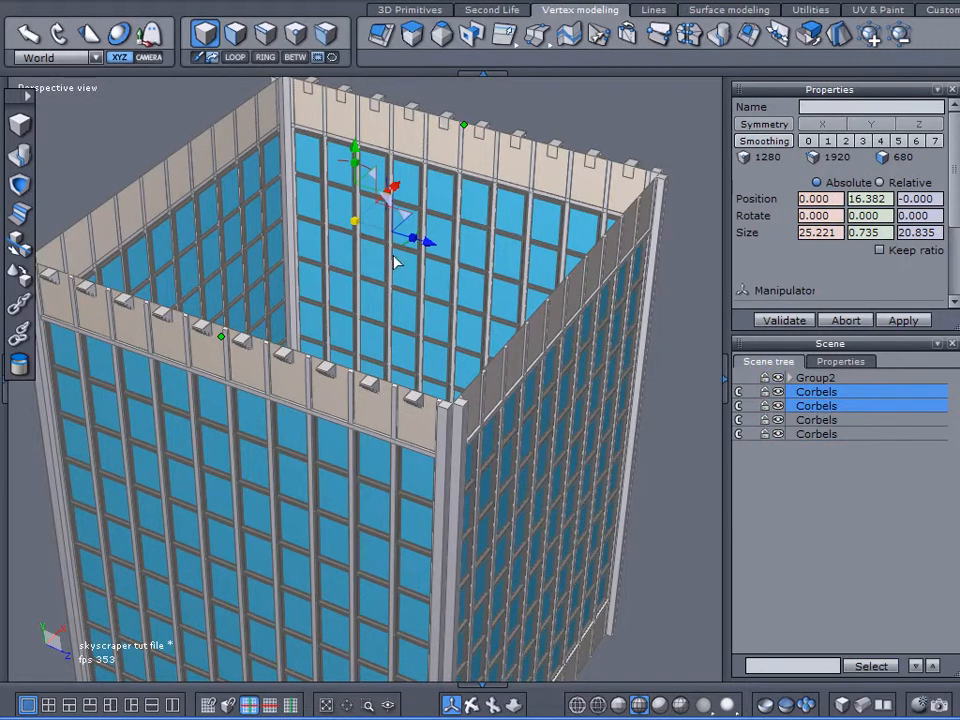
drag(405, 235, 447, 174)
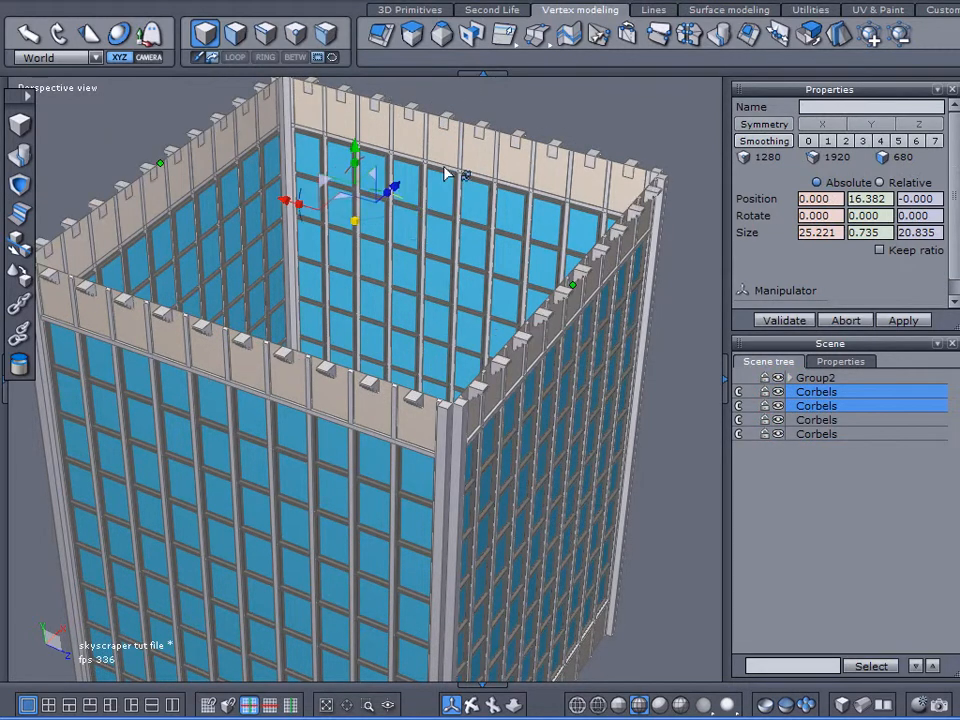
Step: Expand Group2, show its Roof object again, and collapse the group
middle_drag(414, 471, 370, 308)
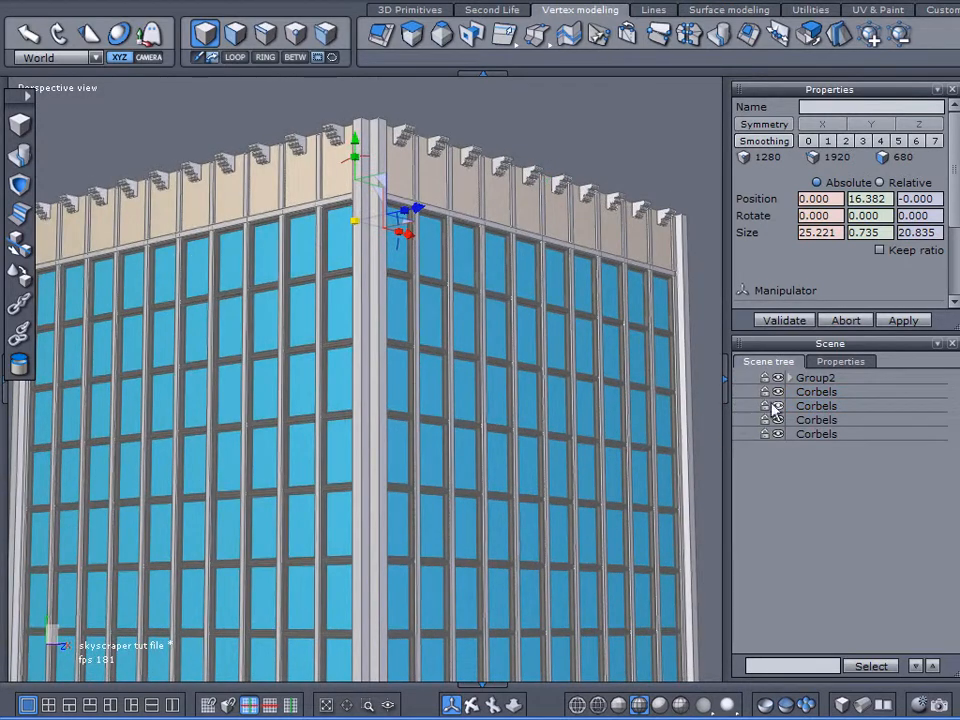
click(790, 378)
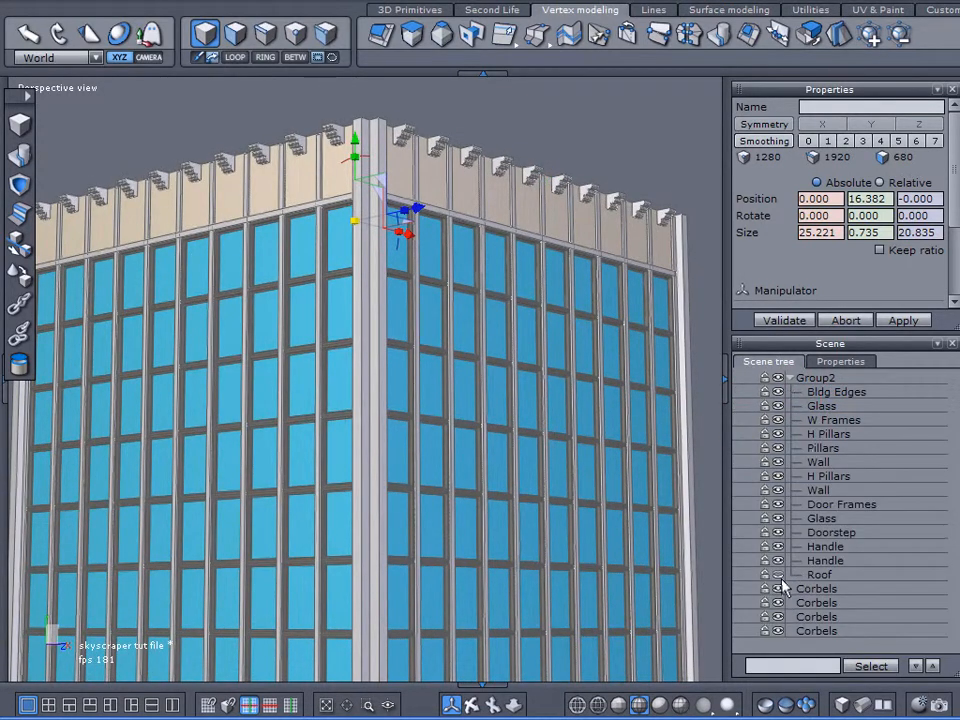
click(778, 575)
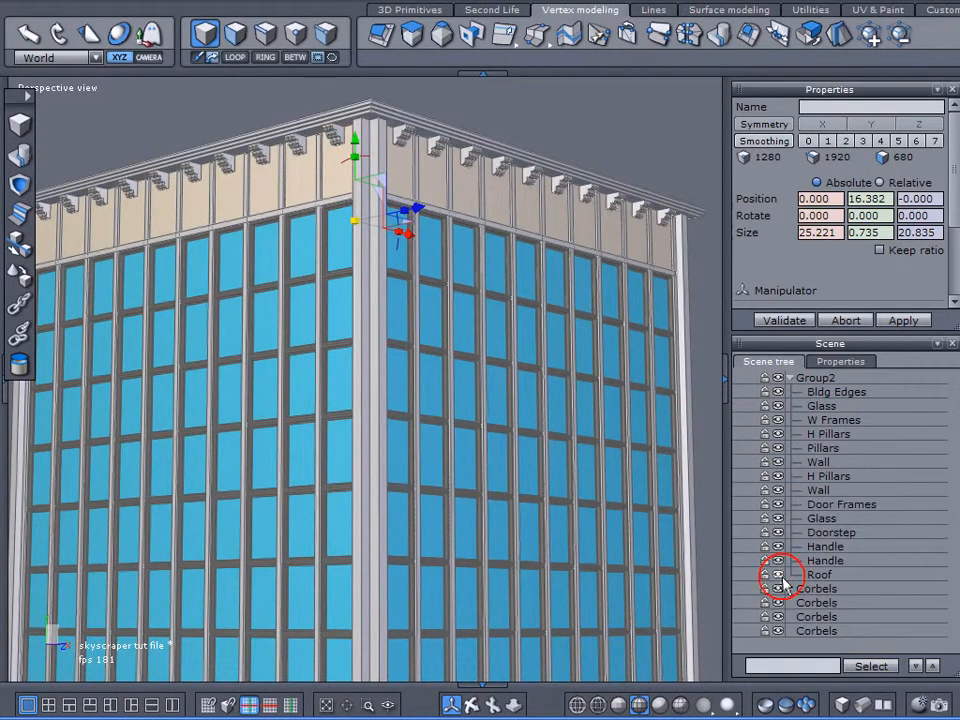
click(790, 378)
Step: Combine all four Corbels rows into one object, name it Corbels, and deselect it
click(790, 392)
shift+click(793, 434)
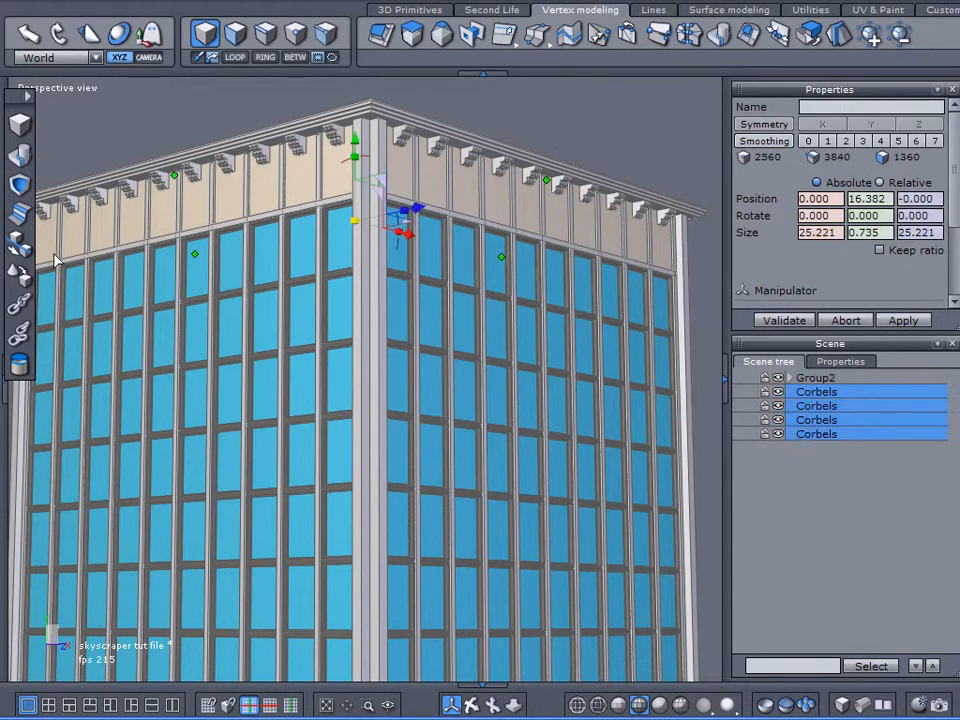
click(22, 155)
double_click(862, 104)
text(Corbels)
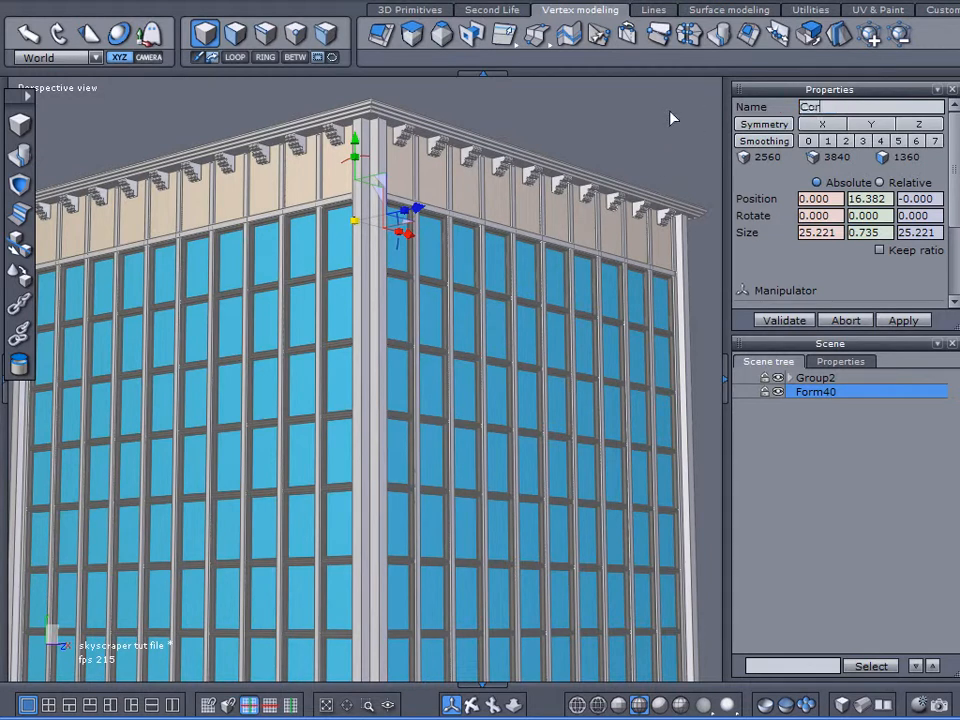
key(Return)
right_drag(534, 256, 513, 297)
click(820, 455)
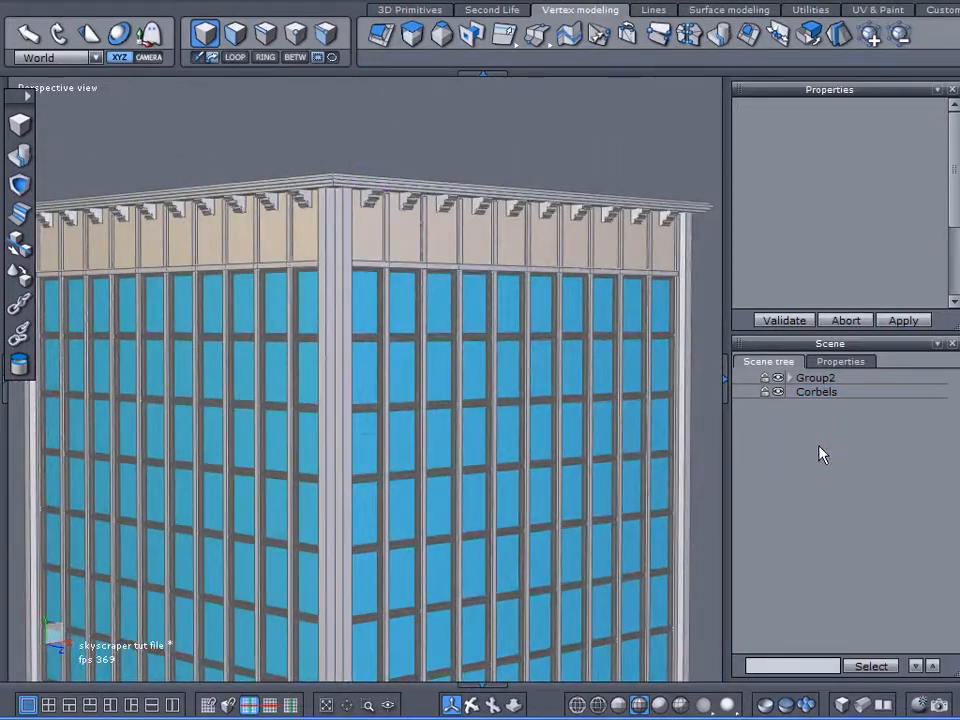
Step: Switch to shaded display without edges and examine the roof and corbels from several angles
click(659, 703)
mouse_move(664, 482)
right_down()
mouse_move(602, 396)
mouse_move(612, 362)
mouse_move(594, 315)
mouse_move(606, 328)
mouse_move(489, 463)
mouse_move(476, 452)
mouse_move(465, 480)
mouse_move(438, 226)
right_up()
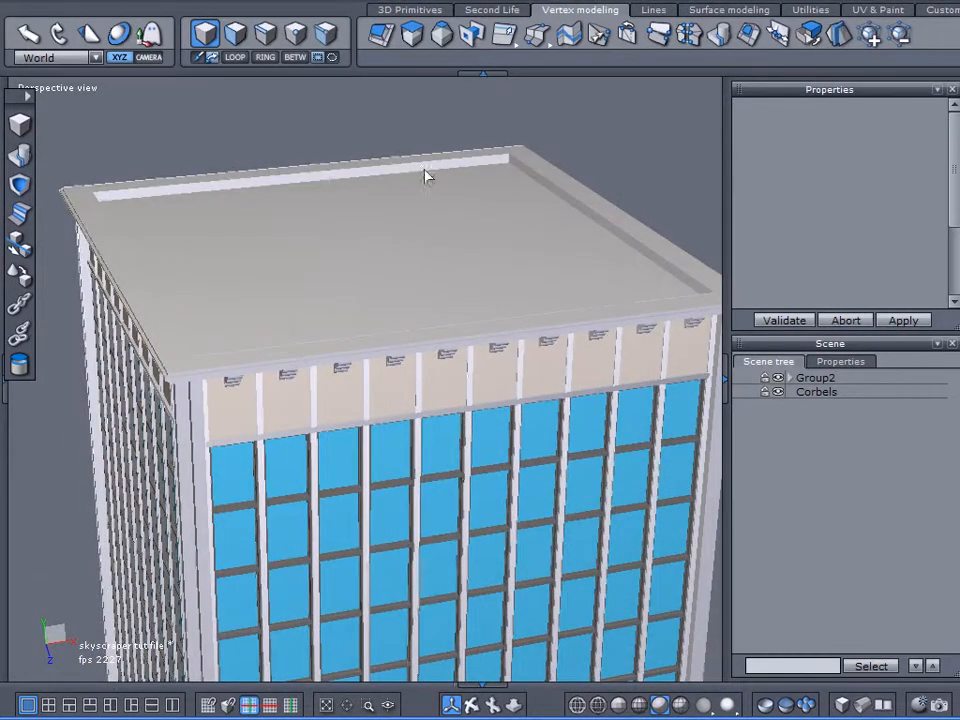
right_drag(545, 325, 411, 247)
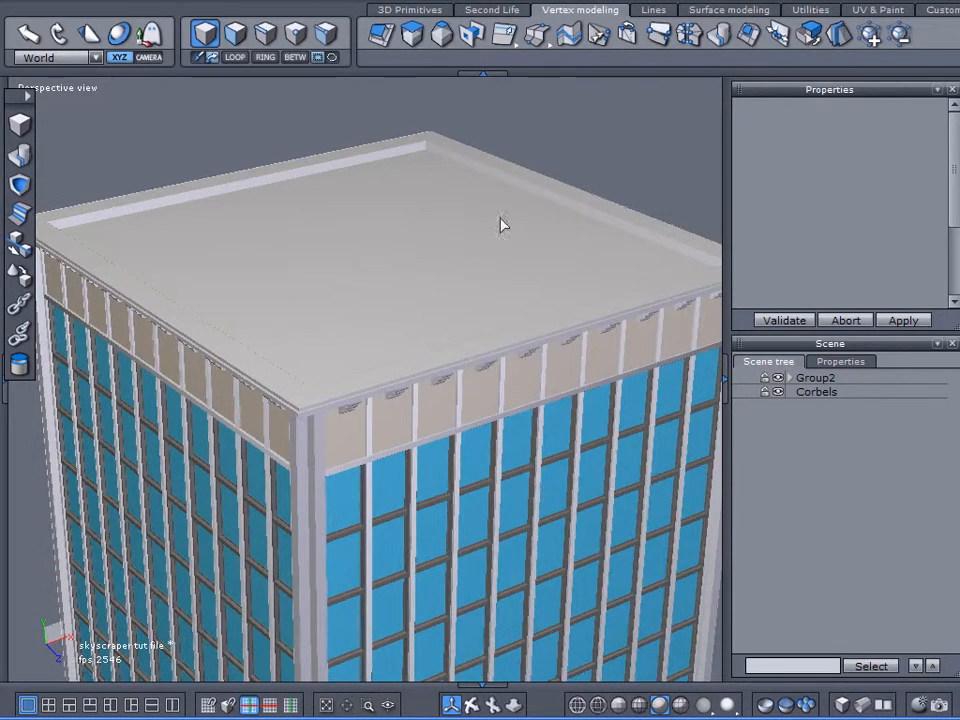
right_drag(486, 298, 424, 281)
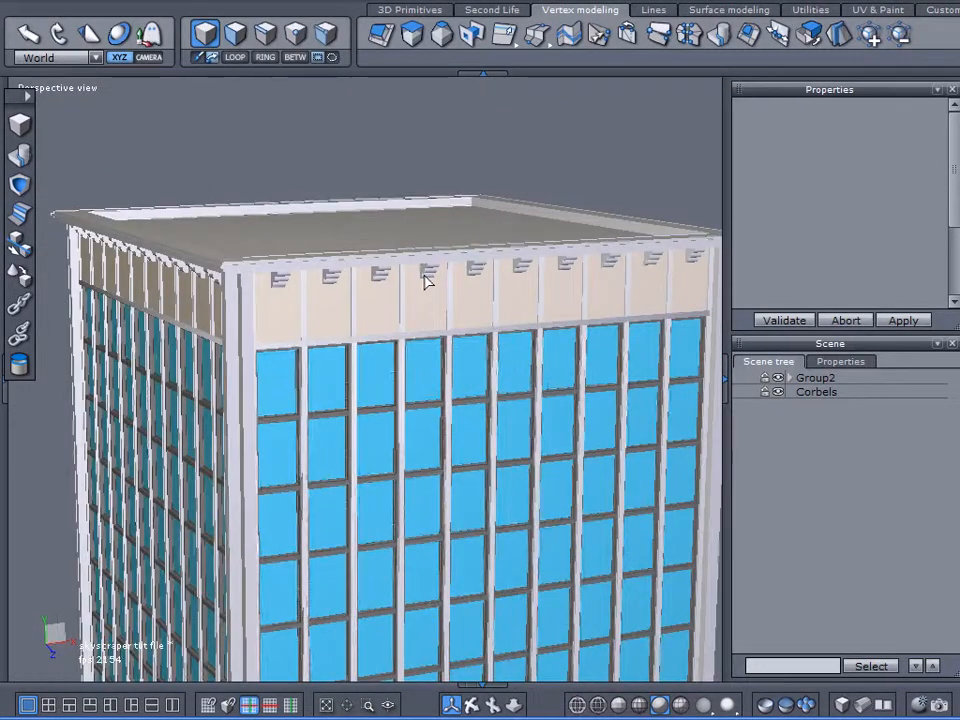